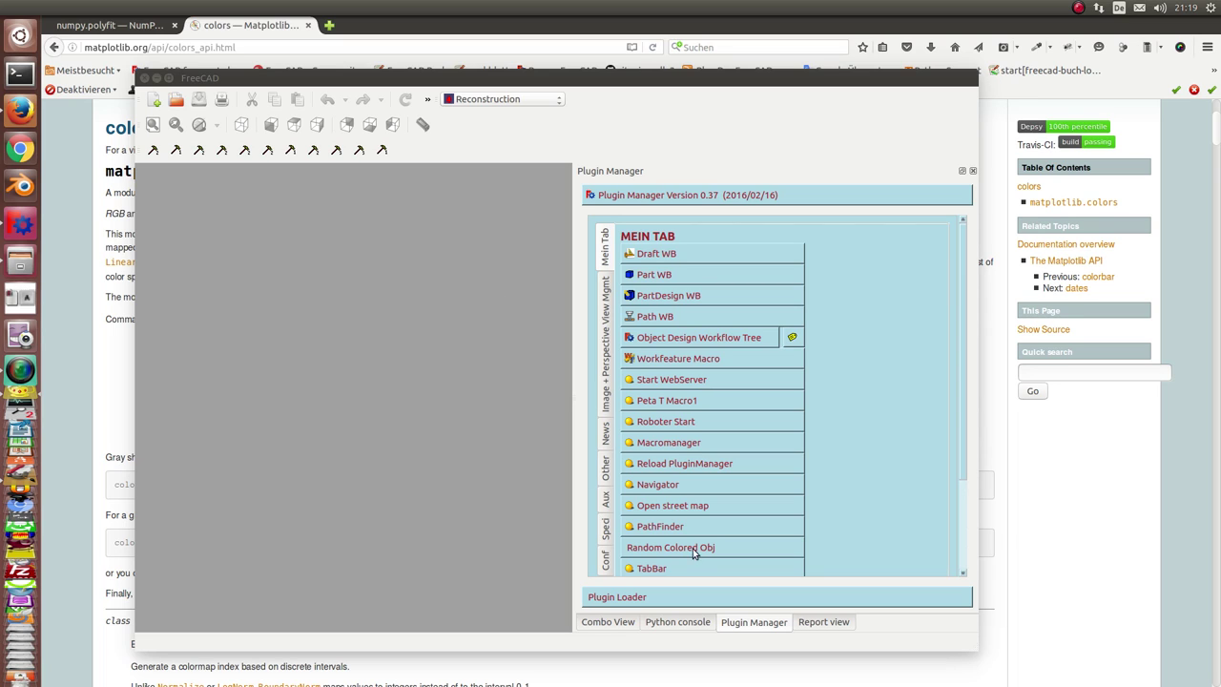
# Step: Launch PathFinder to create My_ImageFile and My_PathAnalyzer in a new document, and show the model tree
pyautogui.click(670, 527)
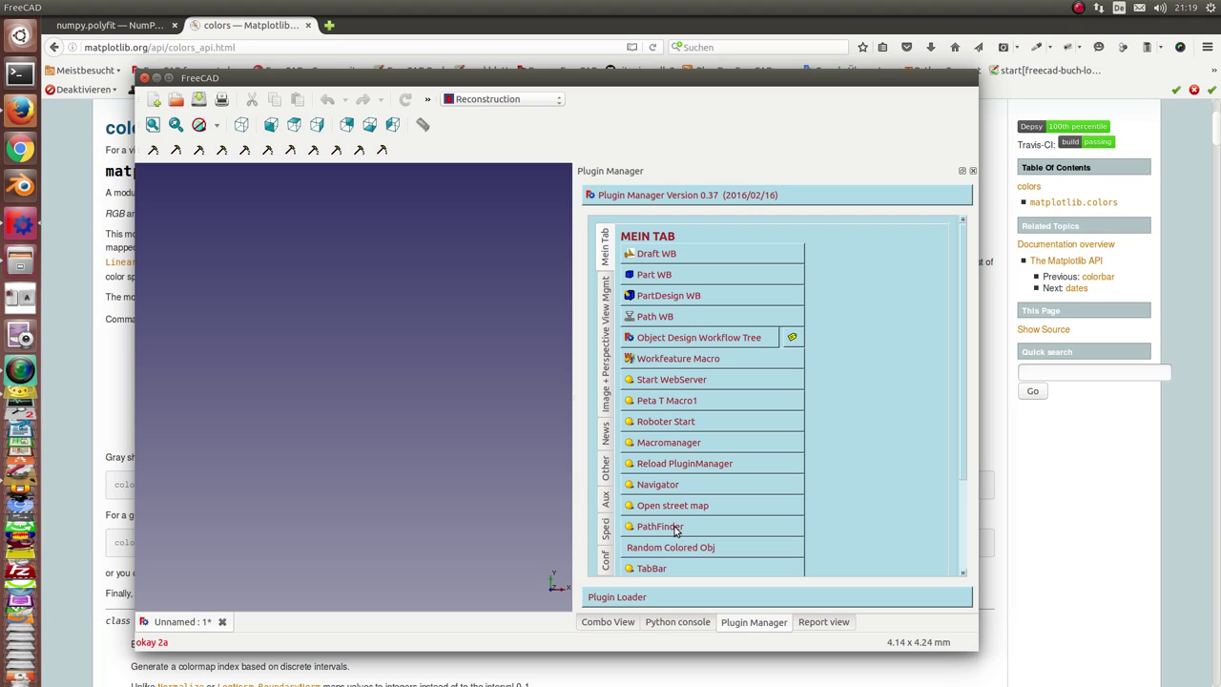
pyautogui.click(620, 625)
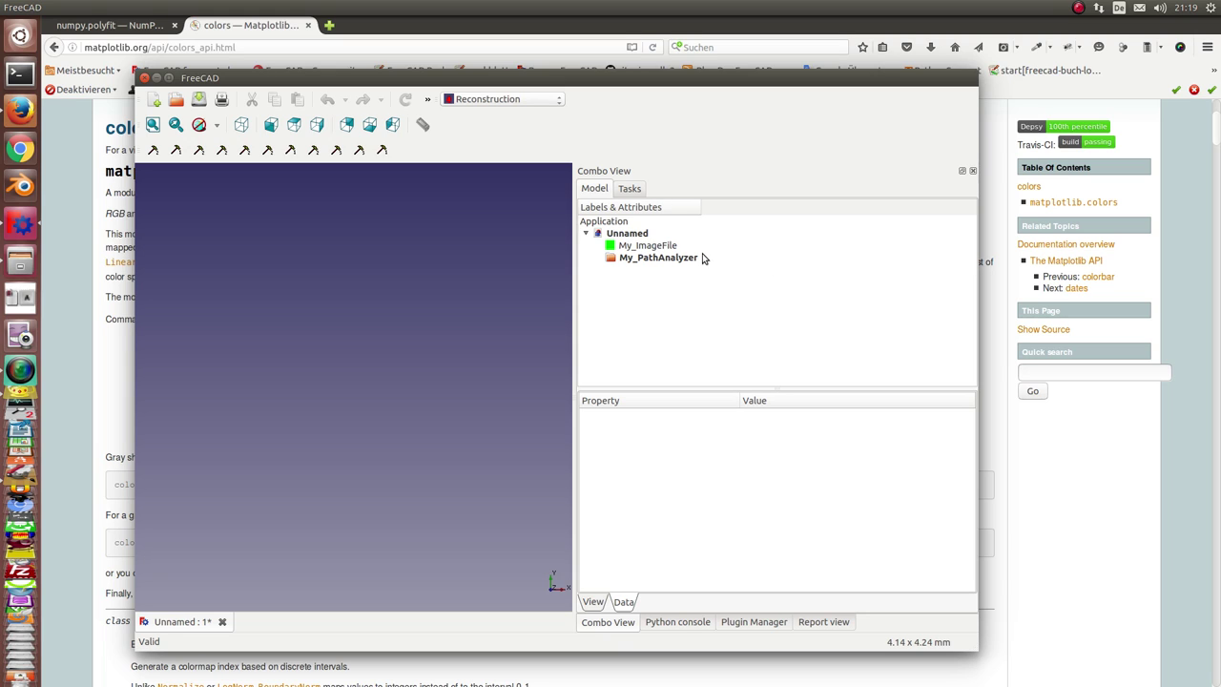
# Step: Show My_ImageFile's bn_992.png source image in its own window and move it aside
pyautogui.click(643, 249)
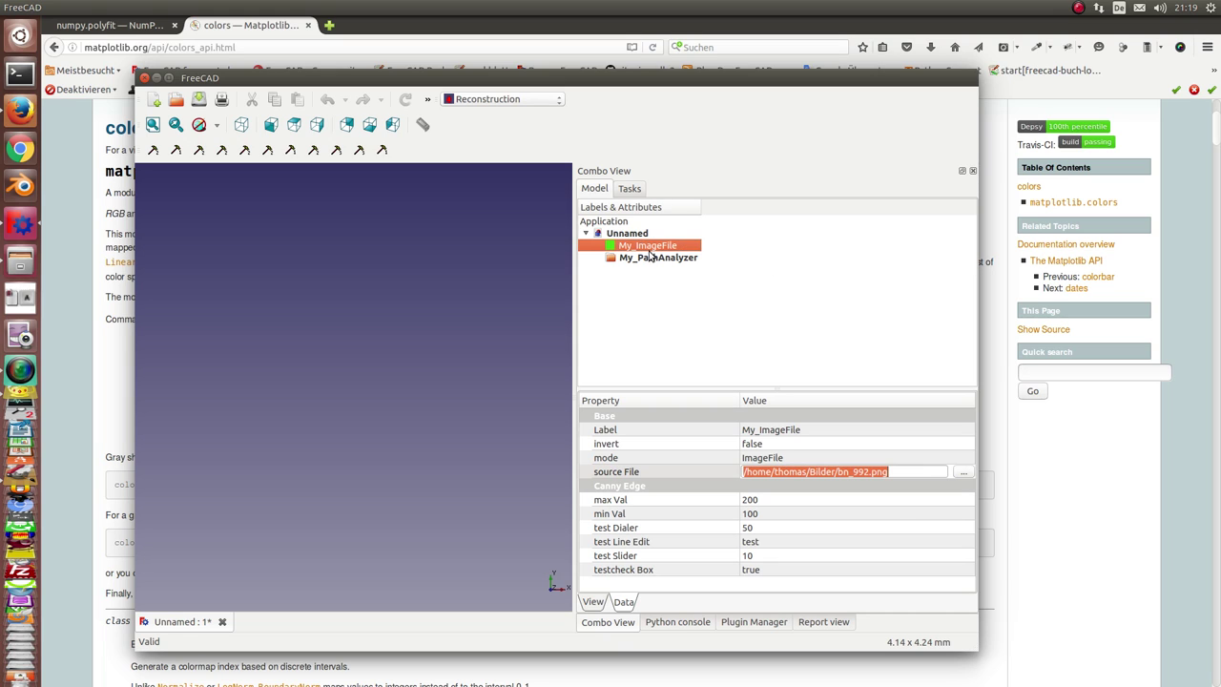
pyautogui.rightClick(608, 251)
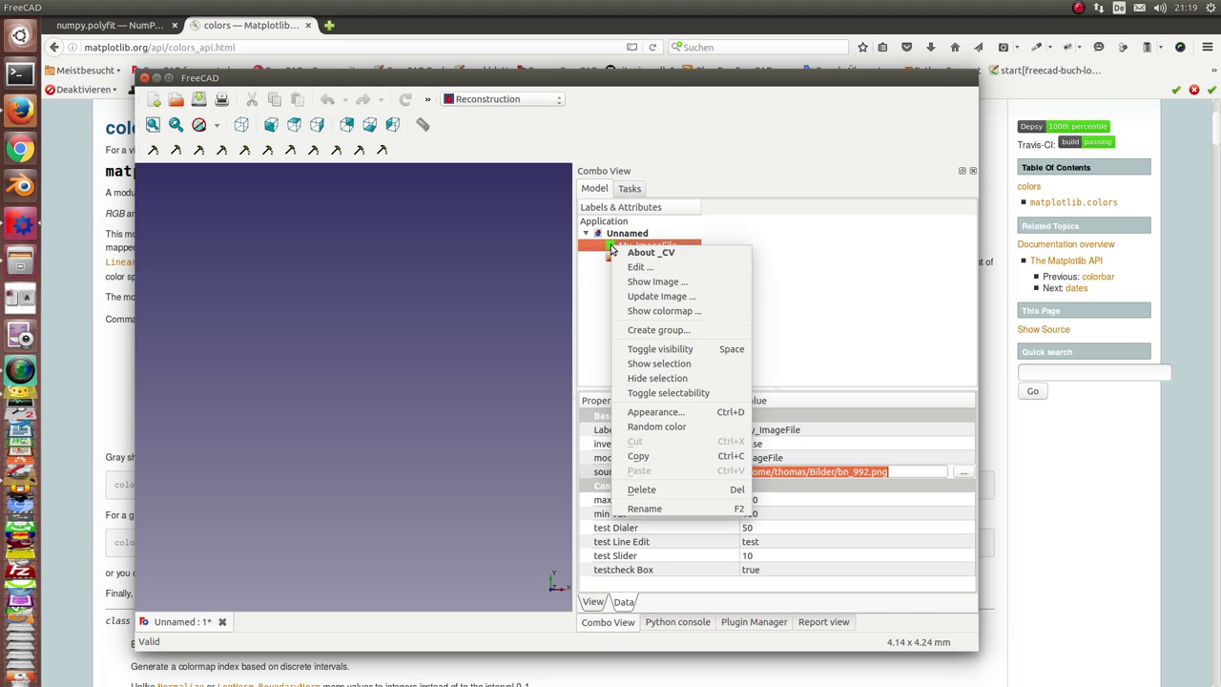
pyautogui.click(647, 282)
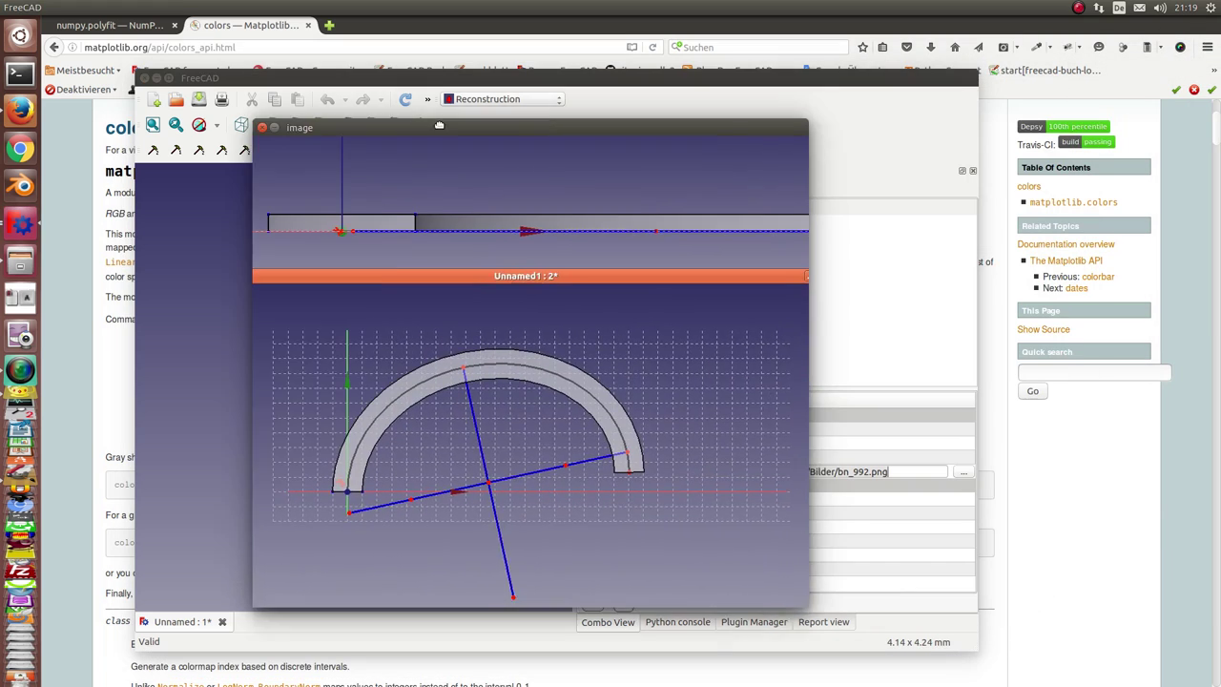
pyautogui.moveTo(461, 124); pyautogui.dragTo(374, 123)
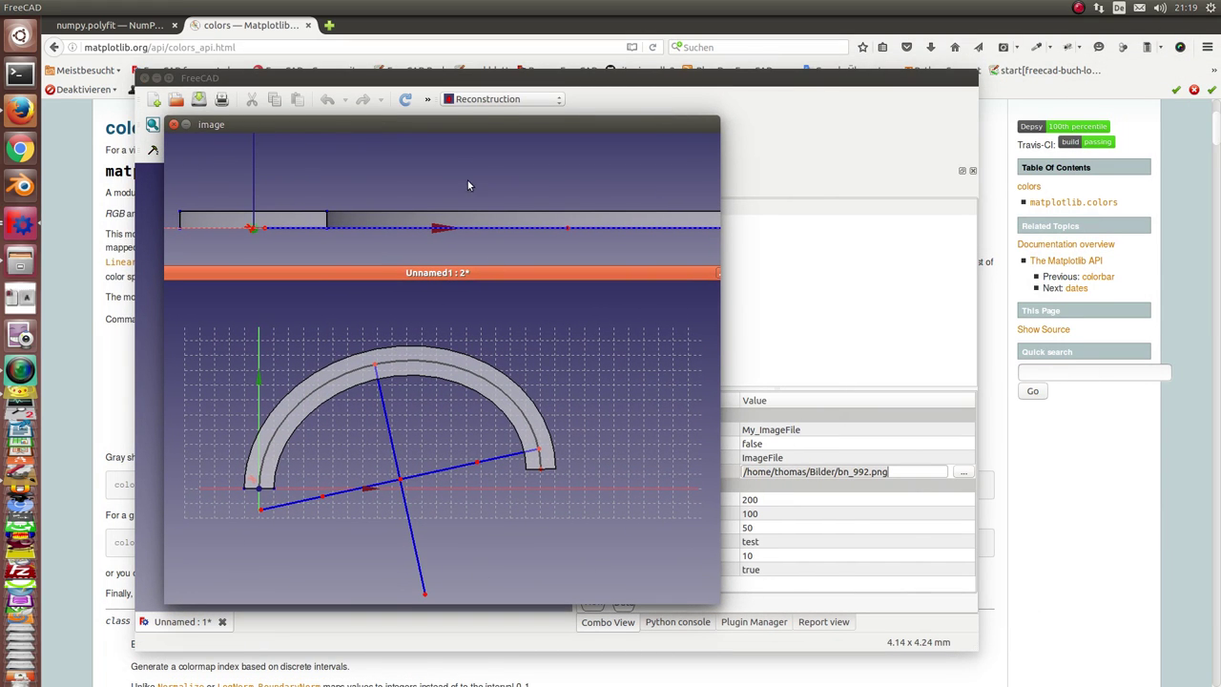
pyautogui.moveTo(468, 124); pyautogui.dragTo(523, 115)
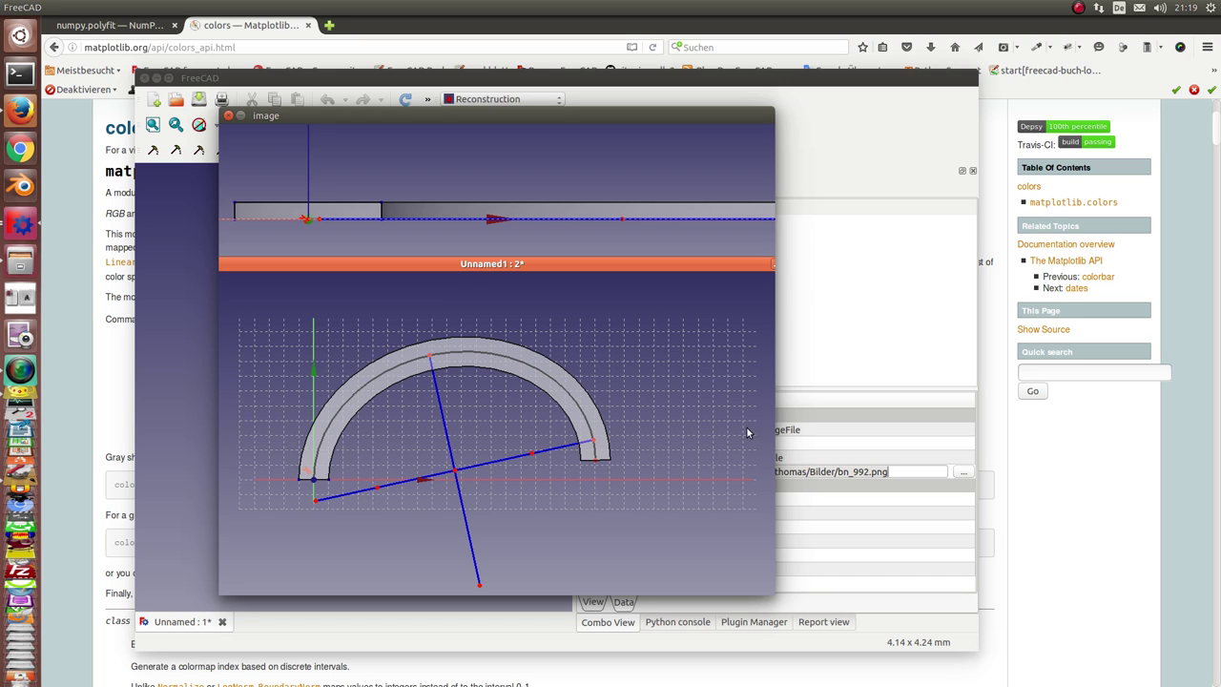
pyautogui.moveTo(525, 131); pyautogui.dragTo(1220, 134)
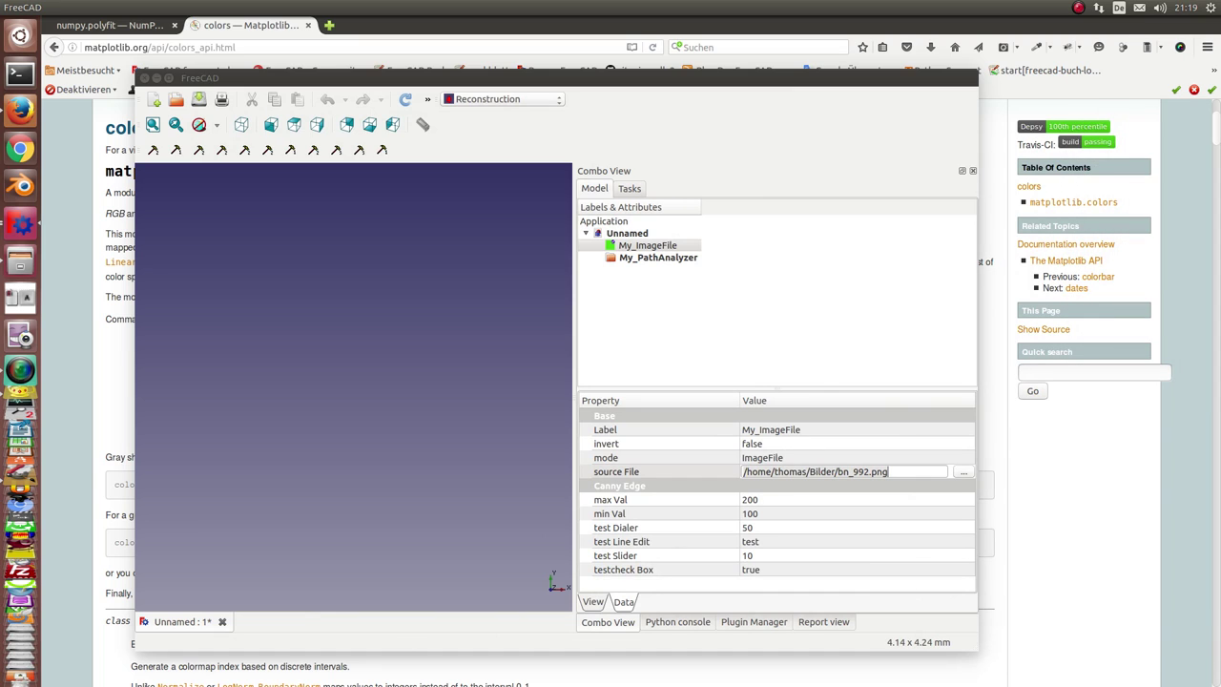
# Step: Open My_PathAnalyzer's edit dialog (N 10, Threshold 20) and arrange it beside the preview image
pyautogui.click(677, 260)
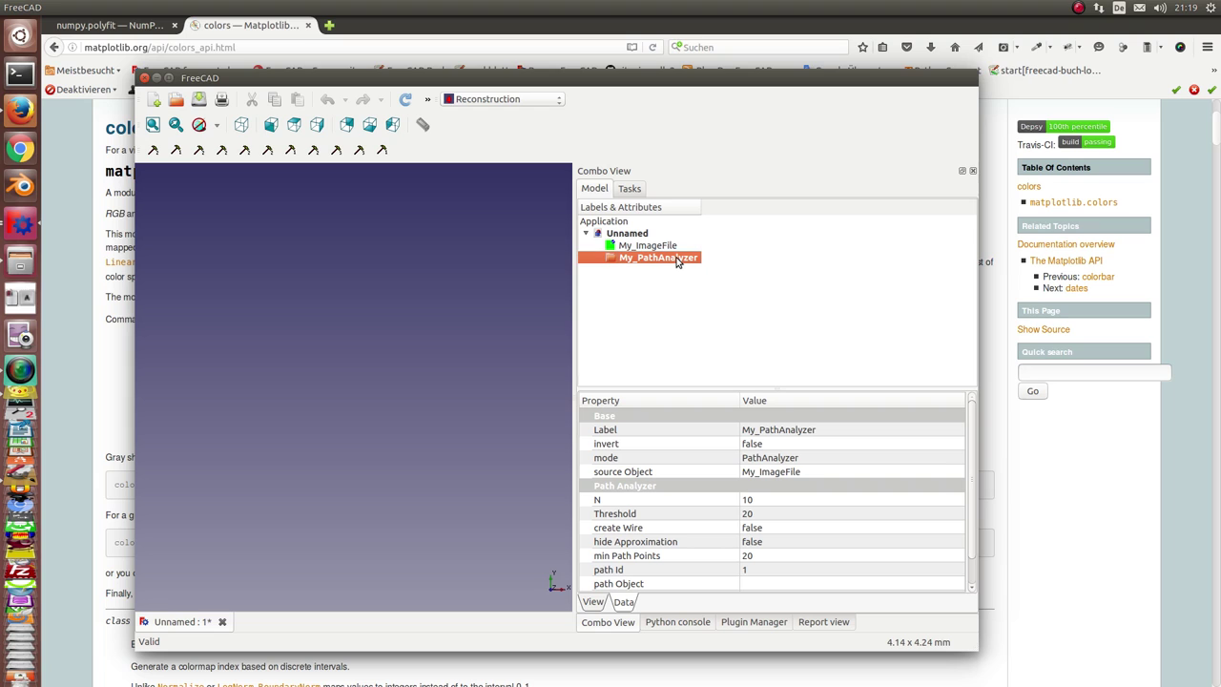
pyautogui.rightClick(672, 263)
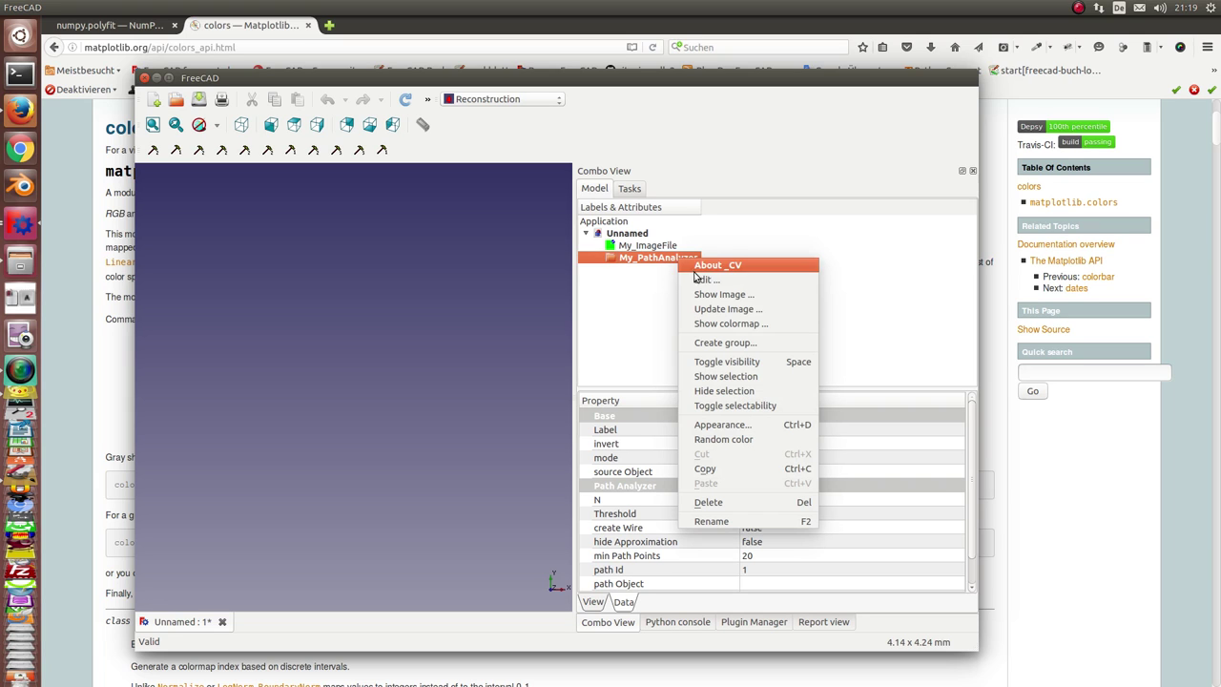
pyautogui.click(706, 280)
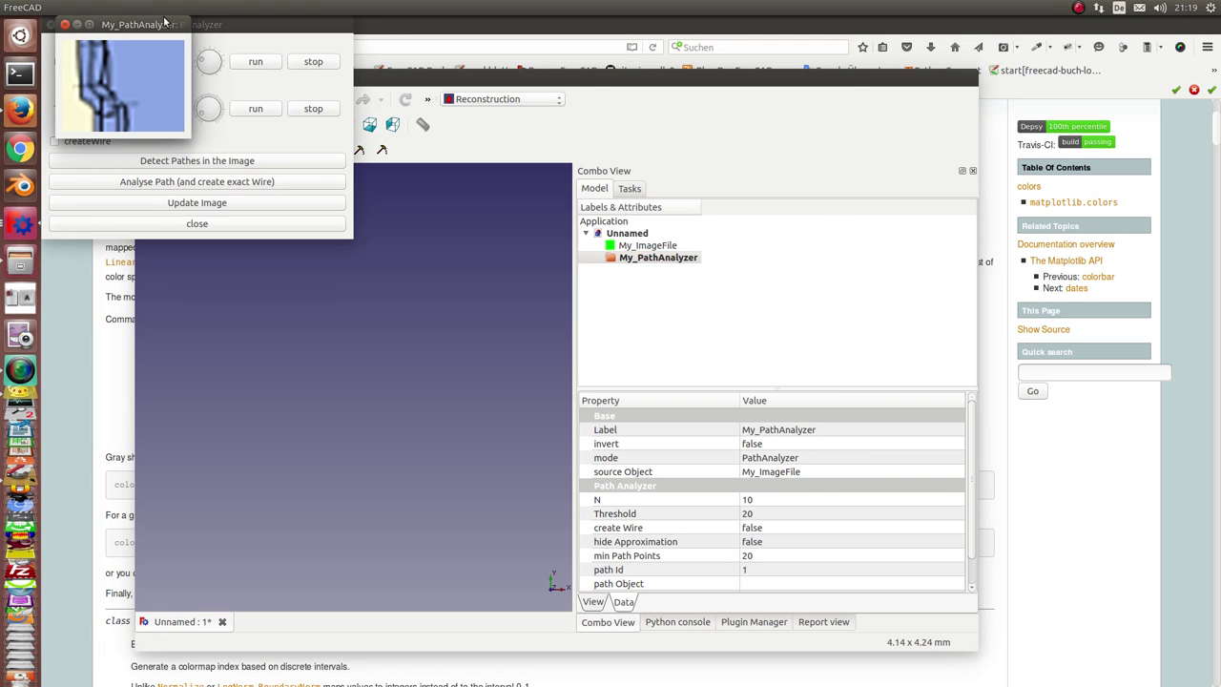
pyautogui.moveTo(164, 21); pyautogui.dragTo(1072, 69)
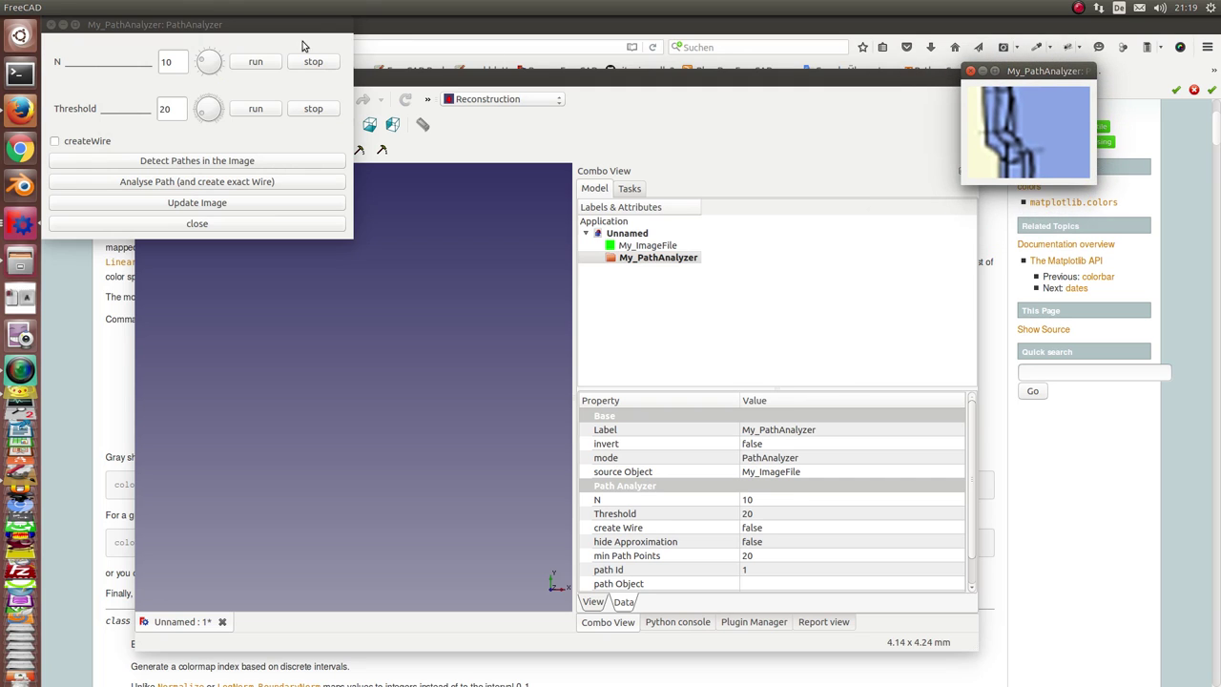
pyautogui.moveTo(303, 25); pyautogui.dragTo(475, 209)
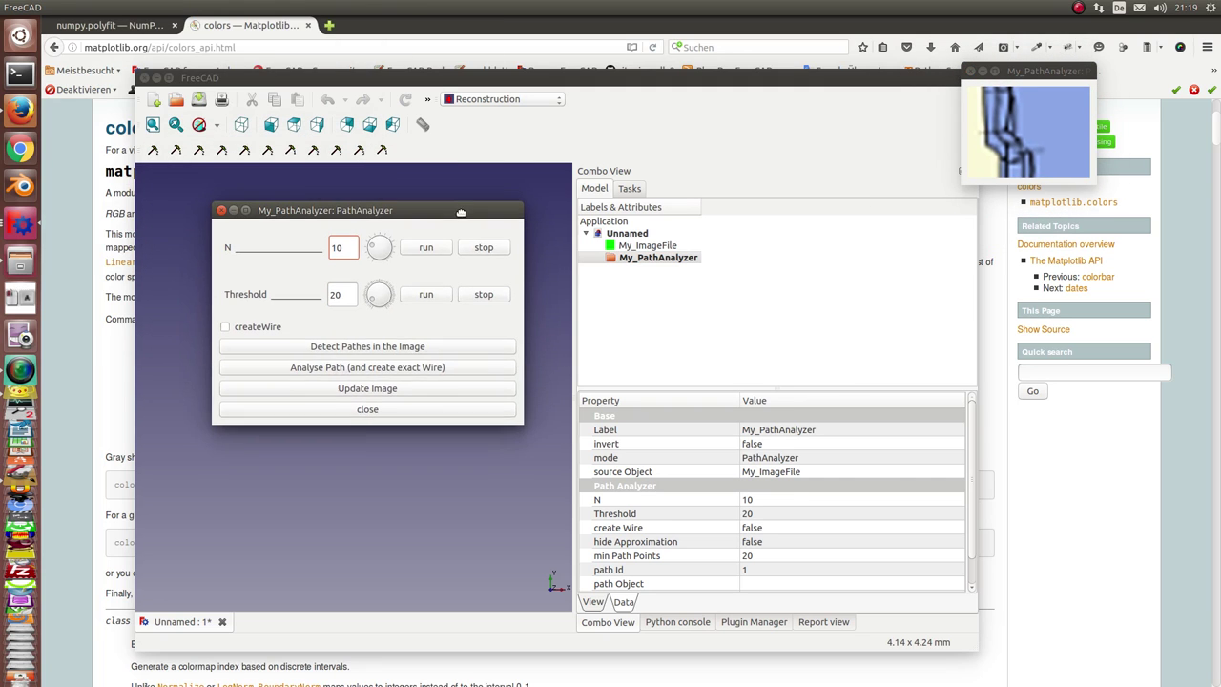
# Step: Set My_PathAnalyzer's show Pics property to true
pyautogui.click(969, 475)
pyautogui.scroll(-1, 971, 473)
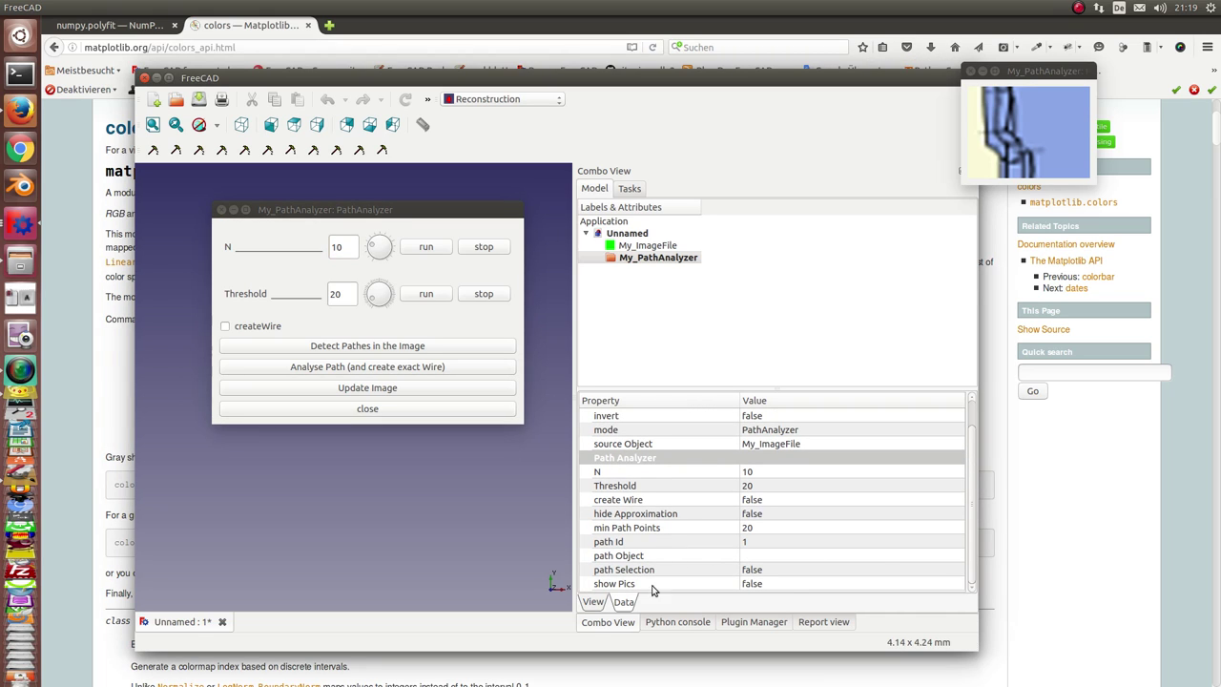
pyautogui.click(796, 588)
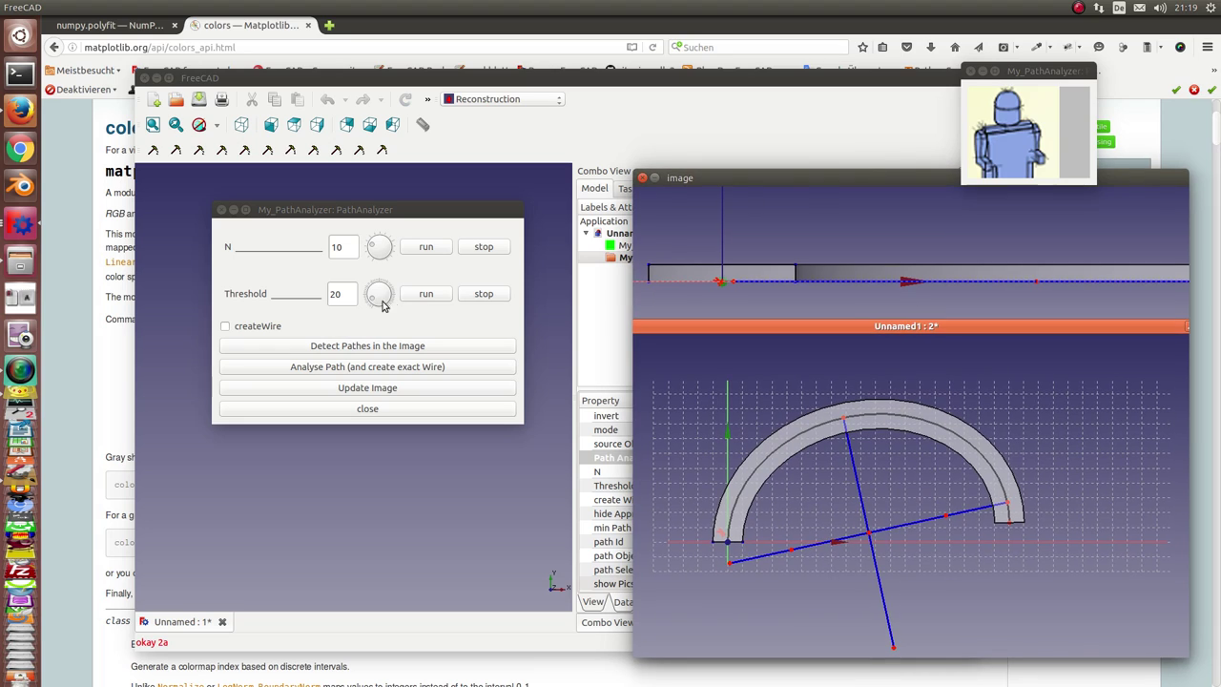
# Step: Run Detect Pathes in the Image, arrange the result windows, and close the remaining points window
pyautogui.click(377, 349)
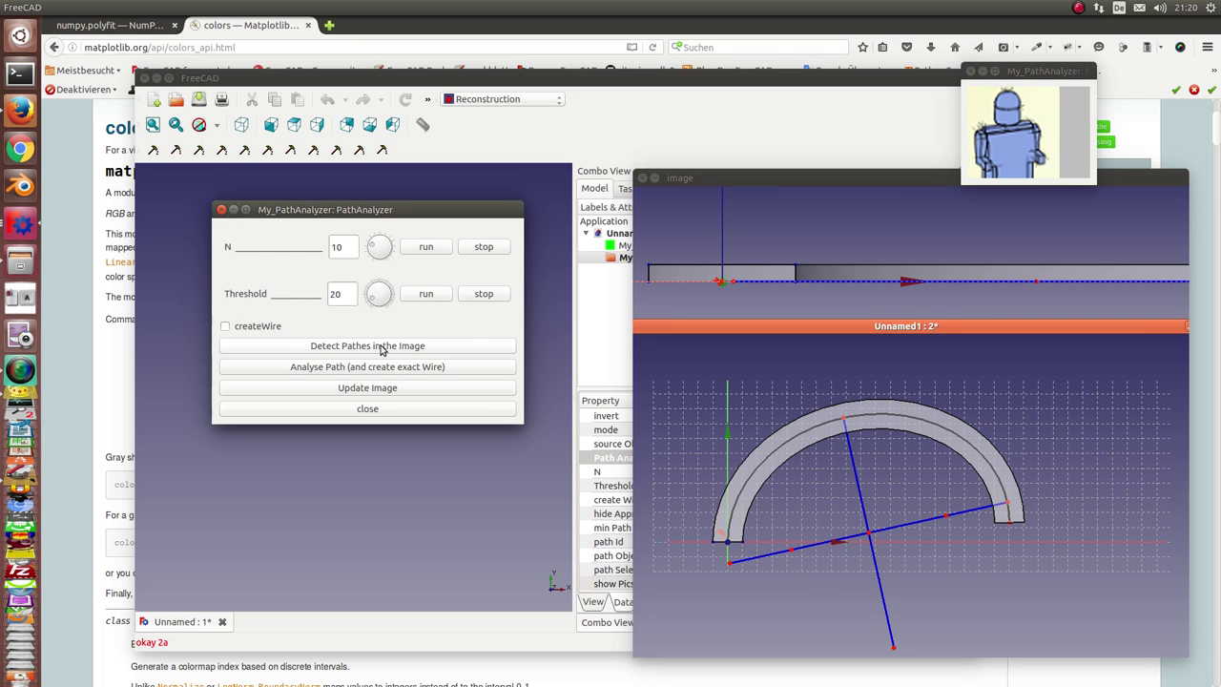
pyautogui.click(380, 349)
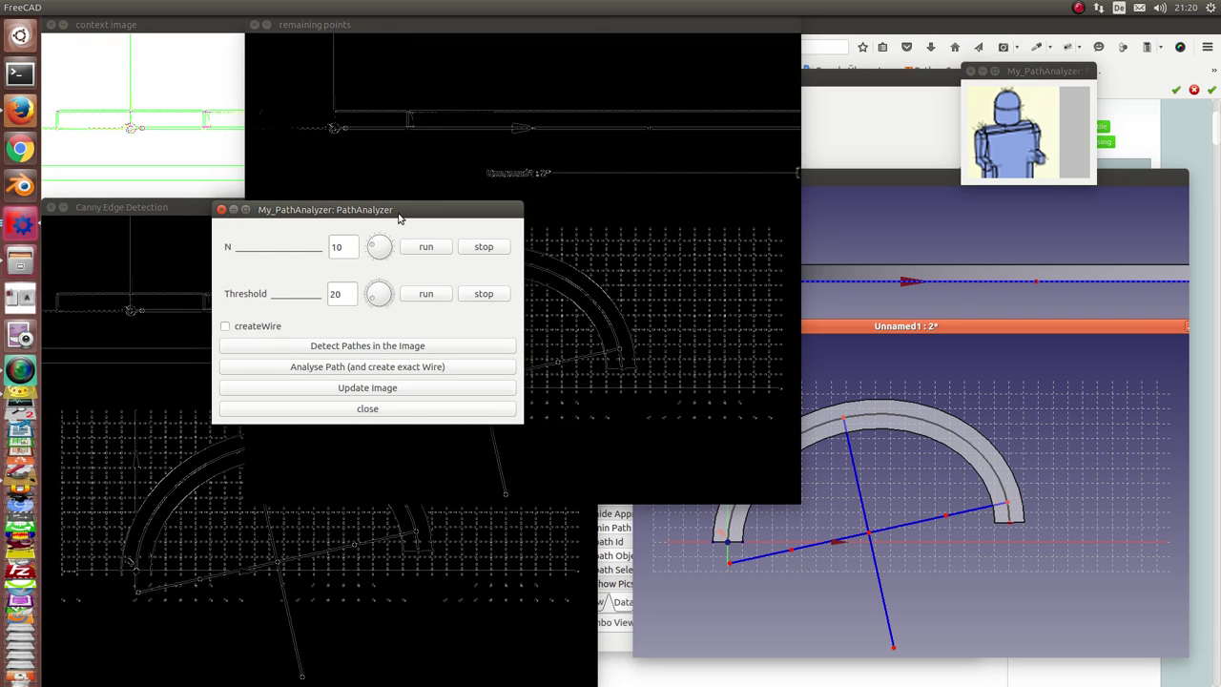
pyautogui.moveTo(410, 209); pyautogui.dragTo(970, 238)
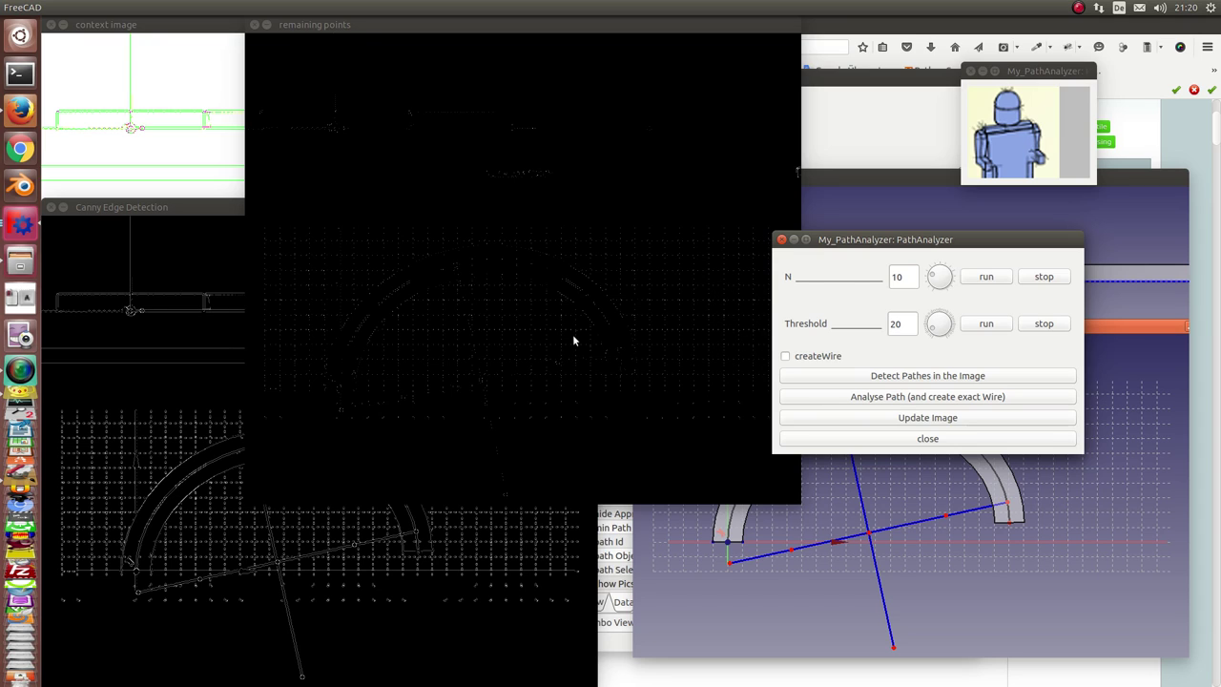
pyautogui.moveTo(871, 245); pyautogui.dragTo(947, 244)
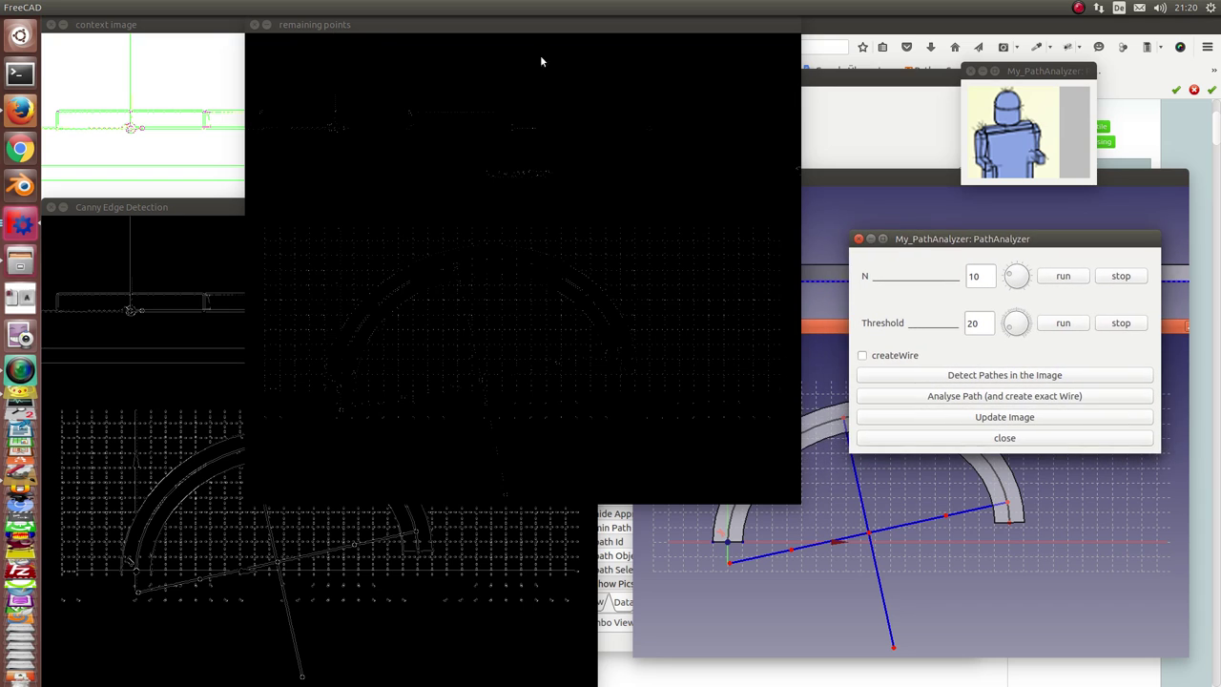
pyautogui.moveTo(522, 34); pyautogui.dragTo(545, 130)
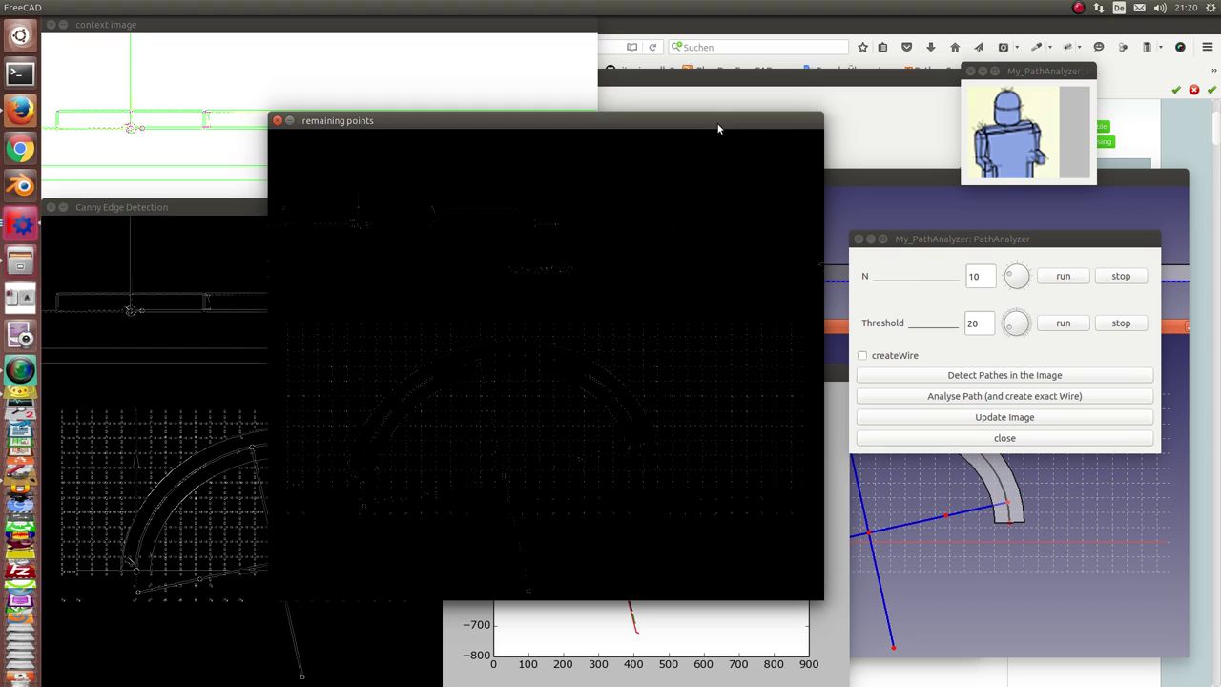
pyautogui.press('Escape')
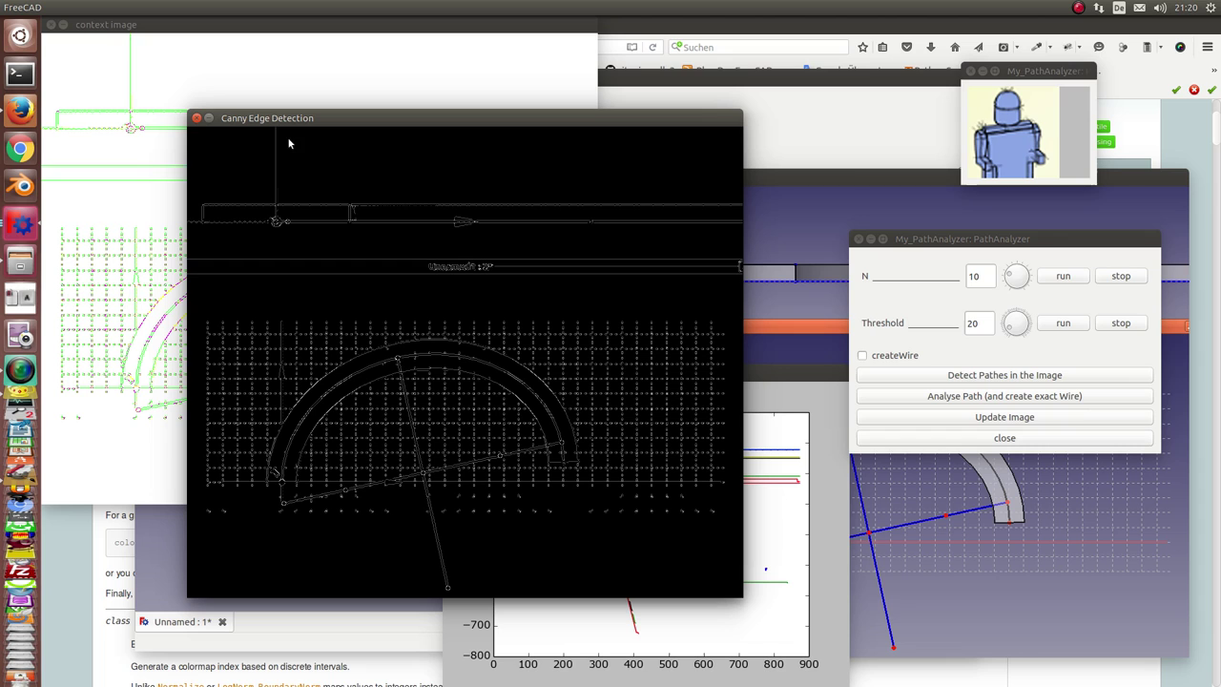
pyautogui.moveTo(632, 121); pyautogui.dragTo(557, 90)
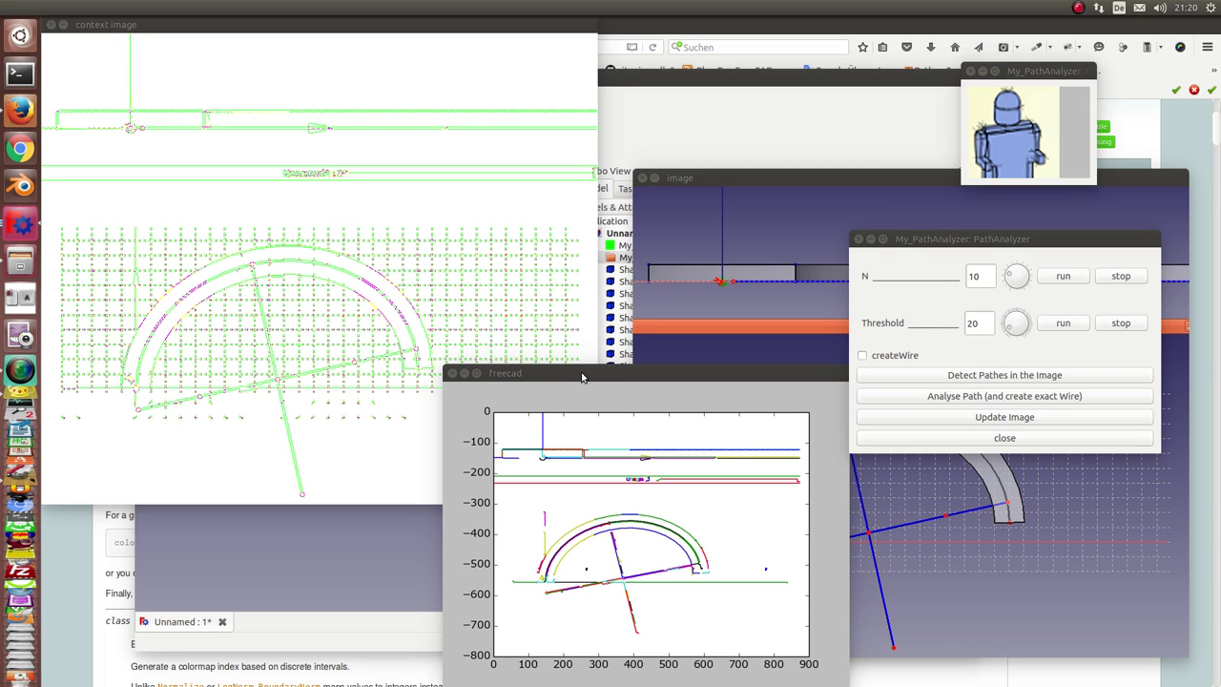
# Step: Enlarge the detected-paths plot to inspect it, close it, and move the context image window
pyautogui.moveTo(584, 375); pyautogui.dragTo(261, 86)
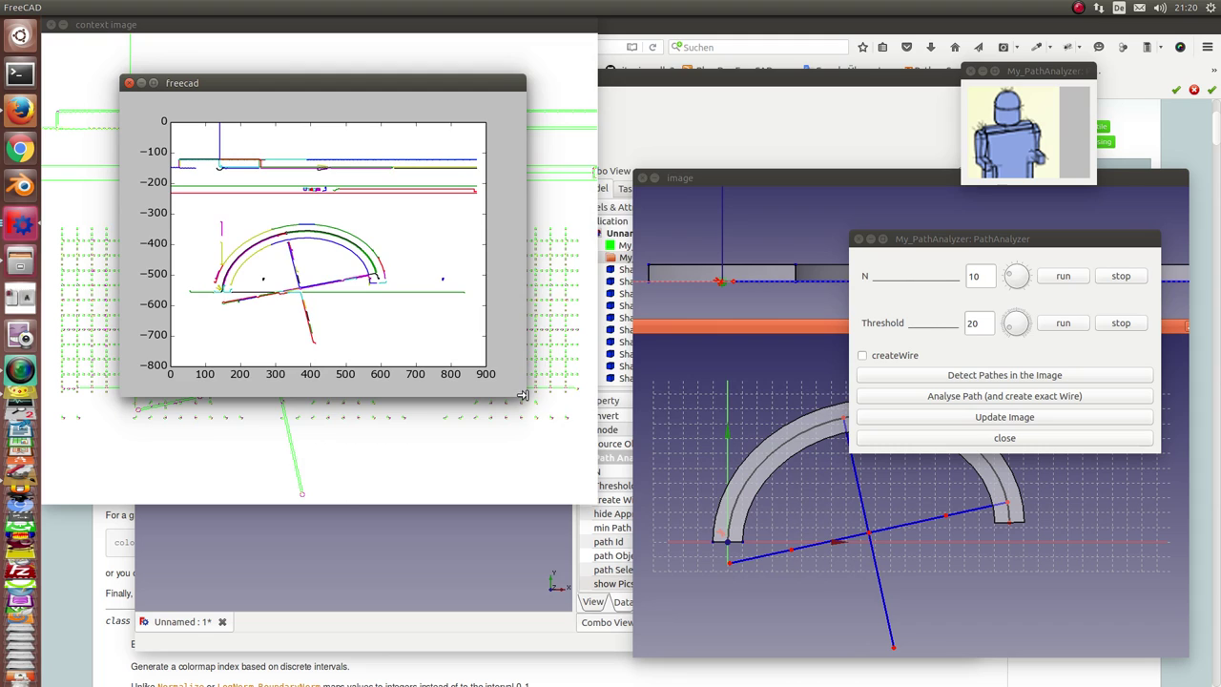
pyautogui.moveTo(523, 395); pyautogui.dragTo(1006, 395)
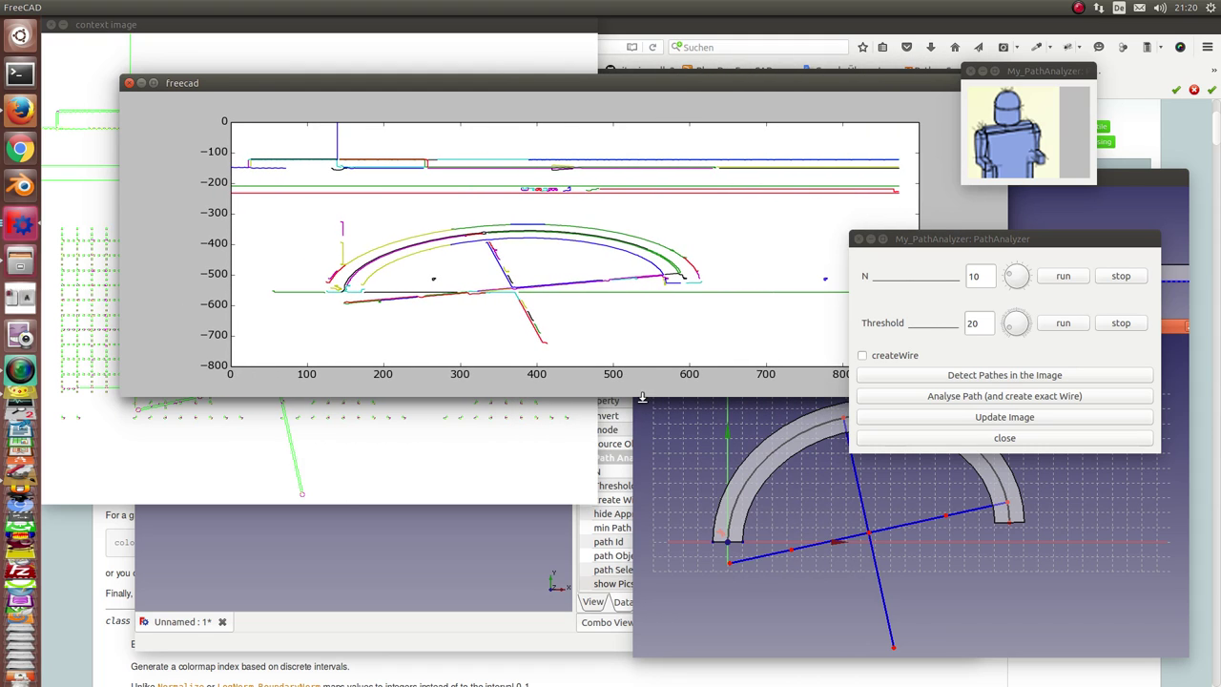
pyautogui.moveTo(643, 394); pyautogui.dragTo(675, 628)
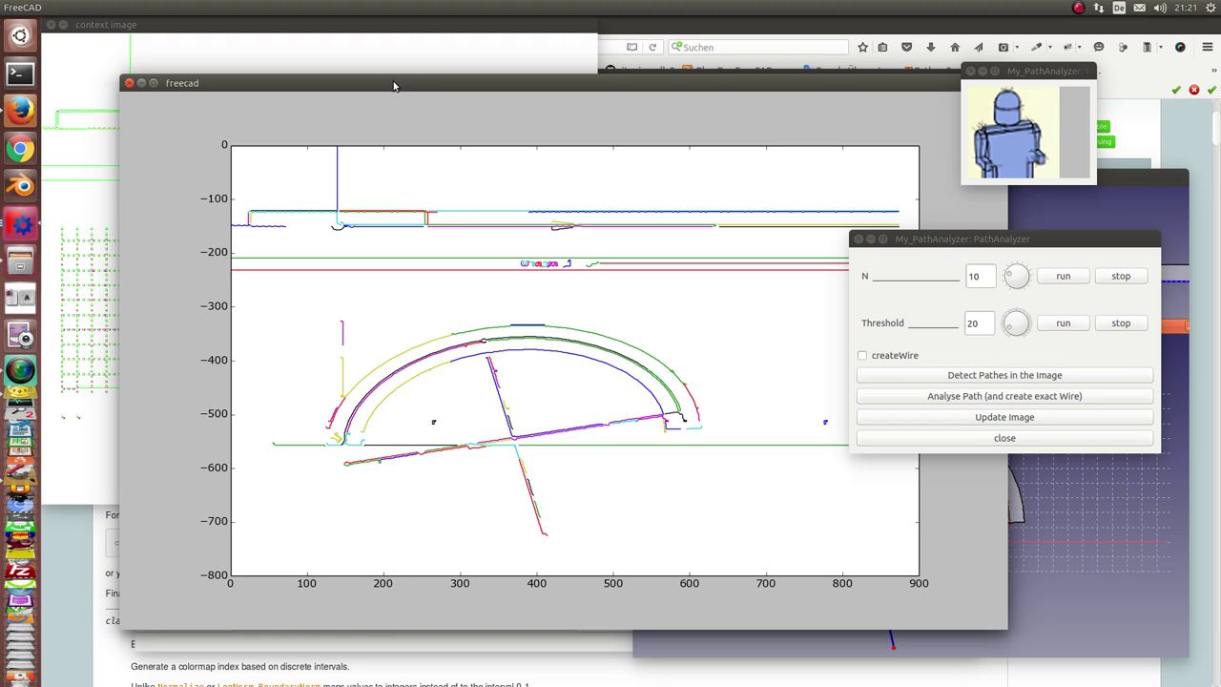
pyautogui.press('q')
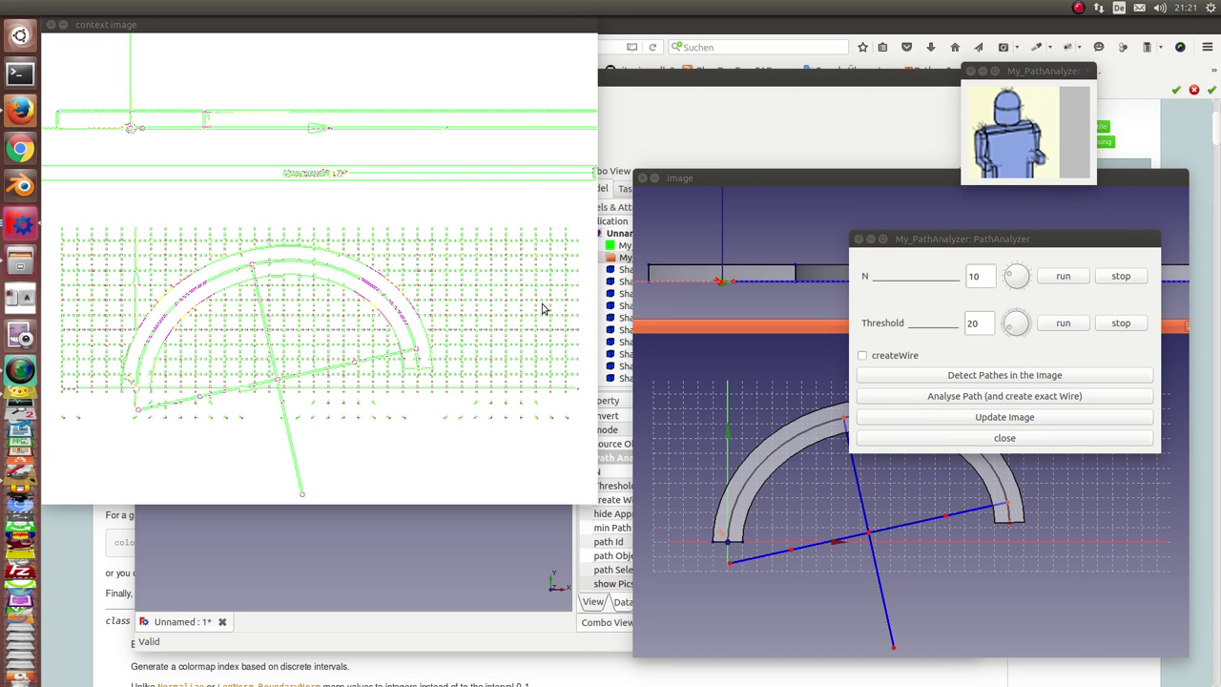
pyautogui.moveTo(315, 24); pyautogui.dragTo(428, 56)
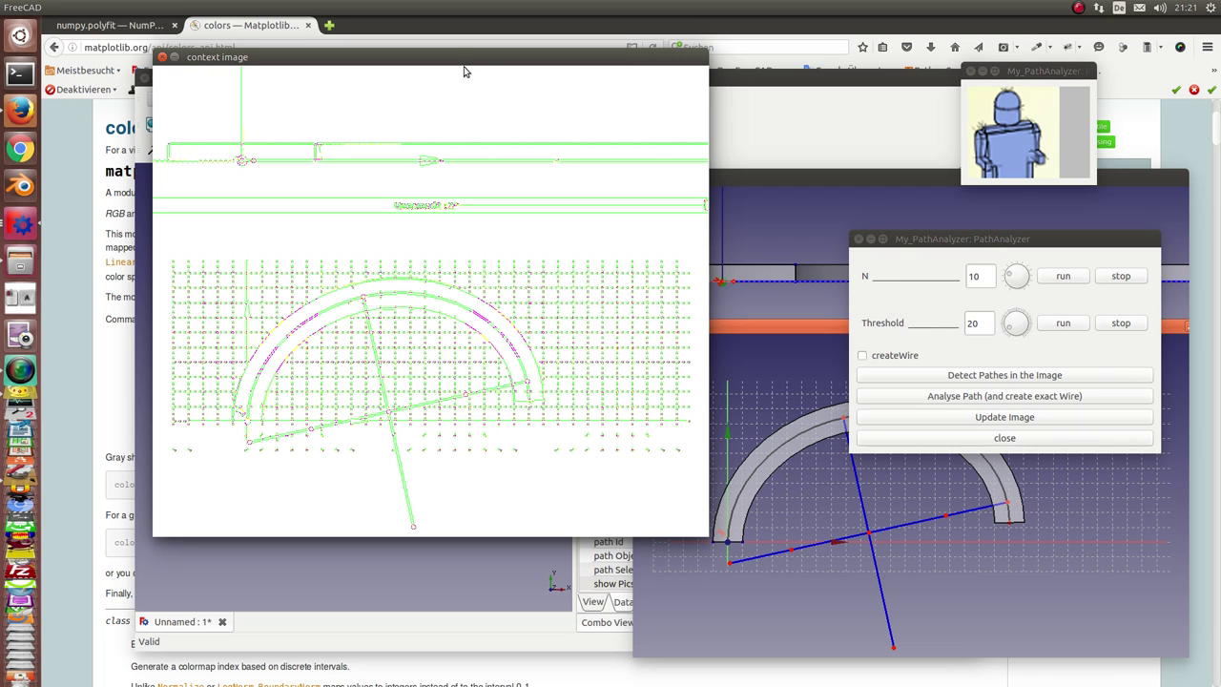
# Step: Close the image windows, orbit around the detected path shapes, then return to the top view
pyautogui.click(162, 58)
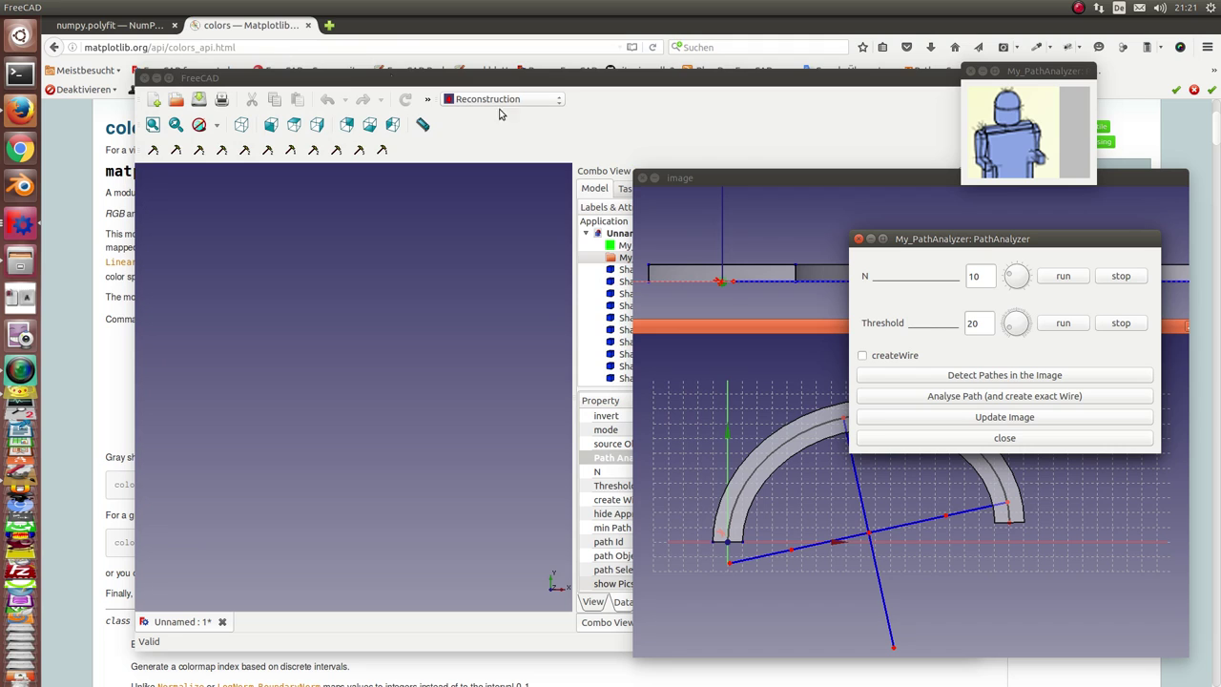
pyautogui.click(642, 178)
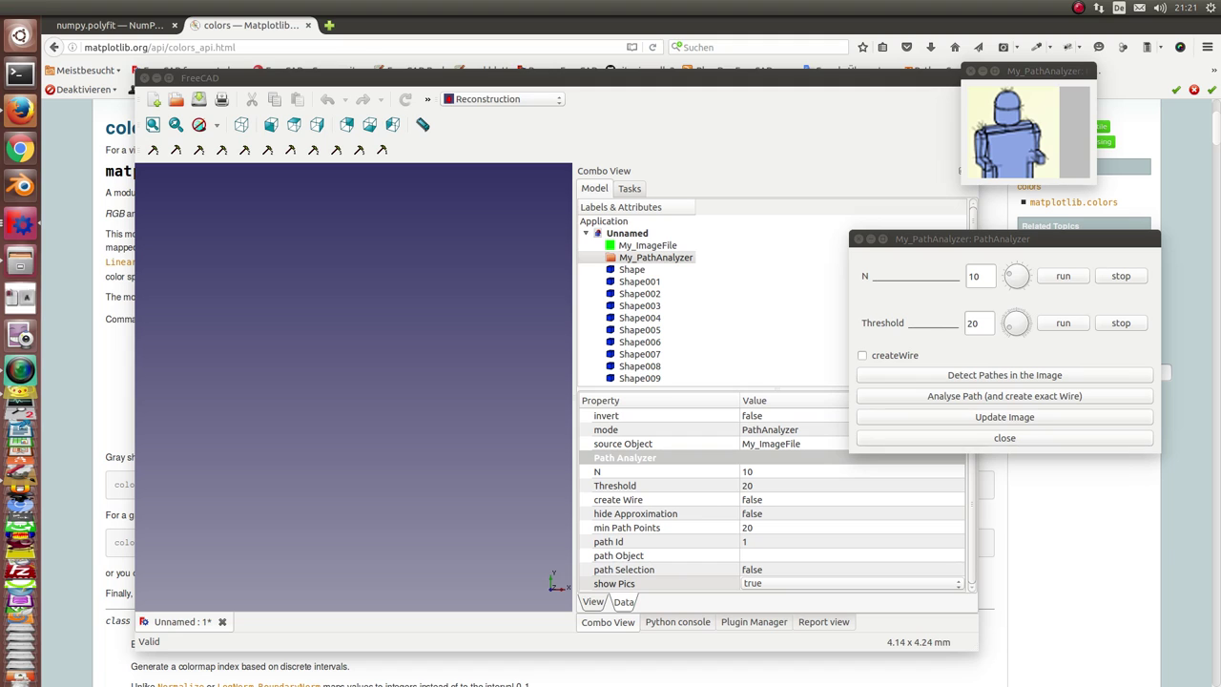
pyautogui.click(152, 125)
pyautogui.moveTo(403, 544); pyautogui.dragTo(194, 463, button='middle')
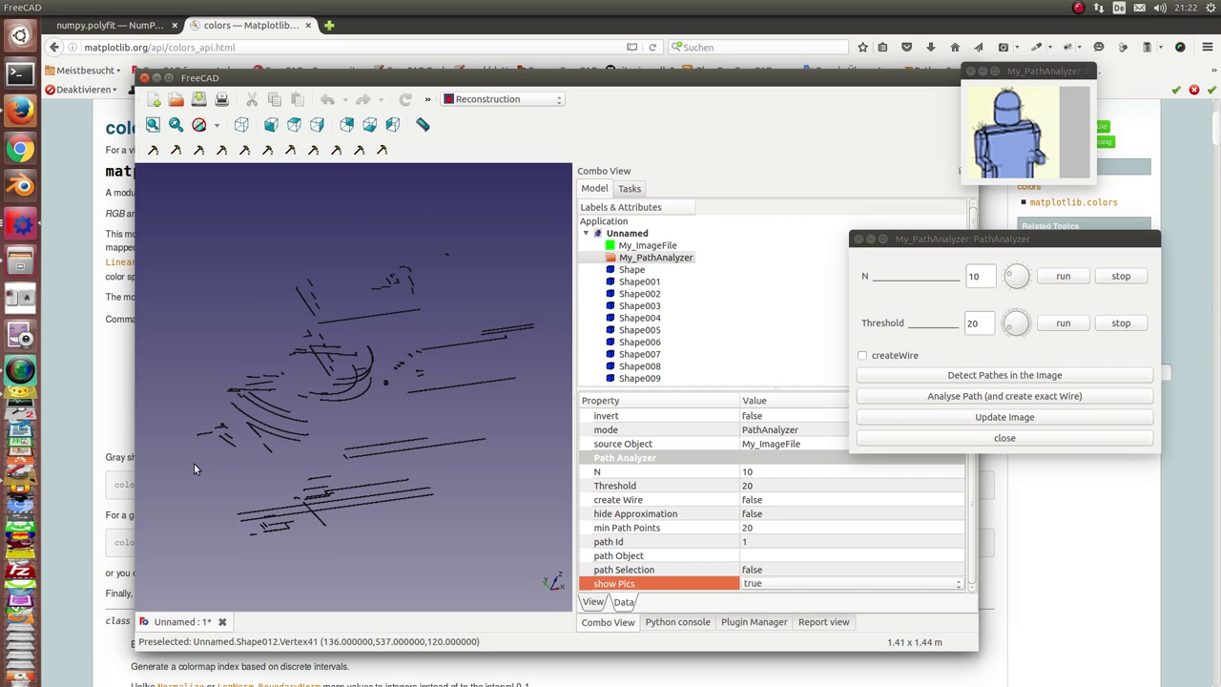
pyautogui.moveTo(546, 464); pyautogui.dragTo(349, 458, button='middle')
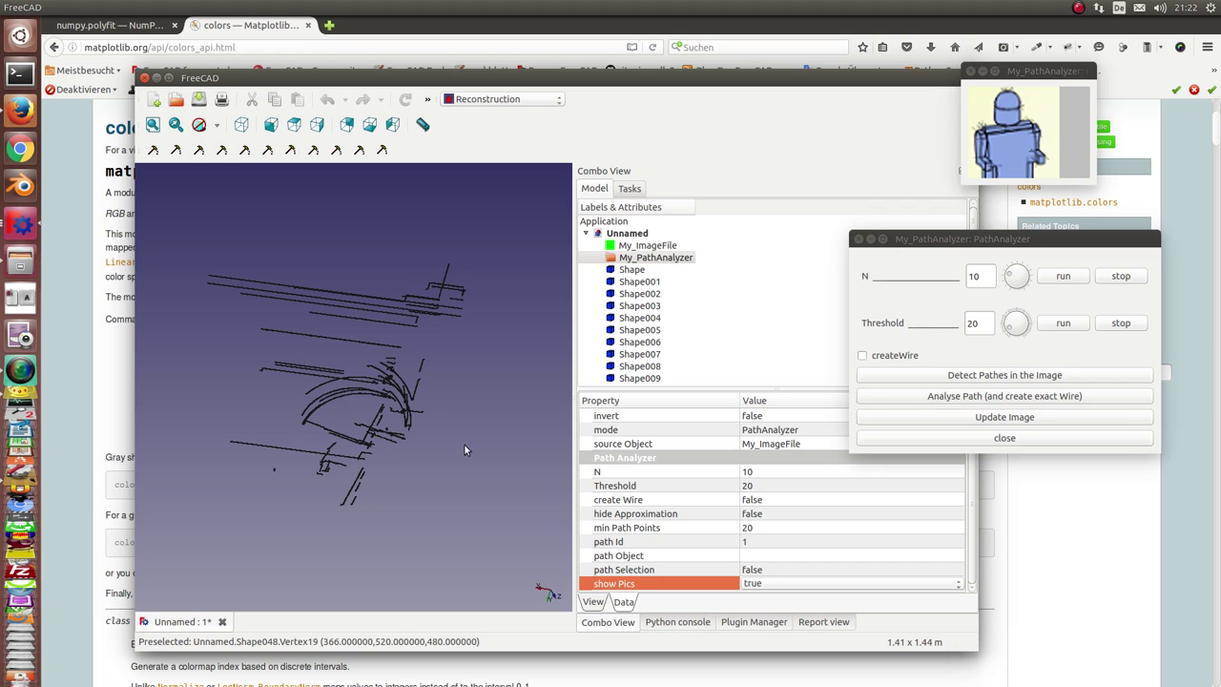
pyautogui.press('1')
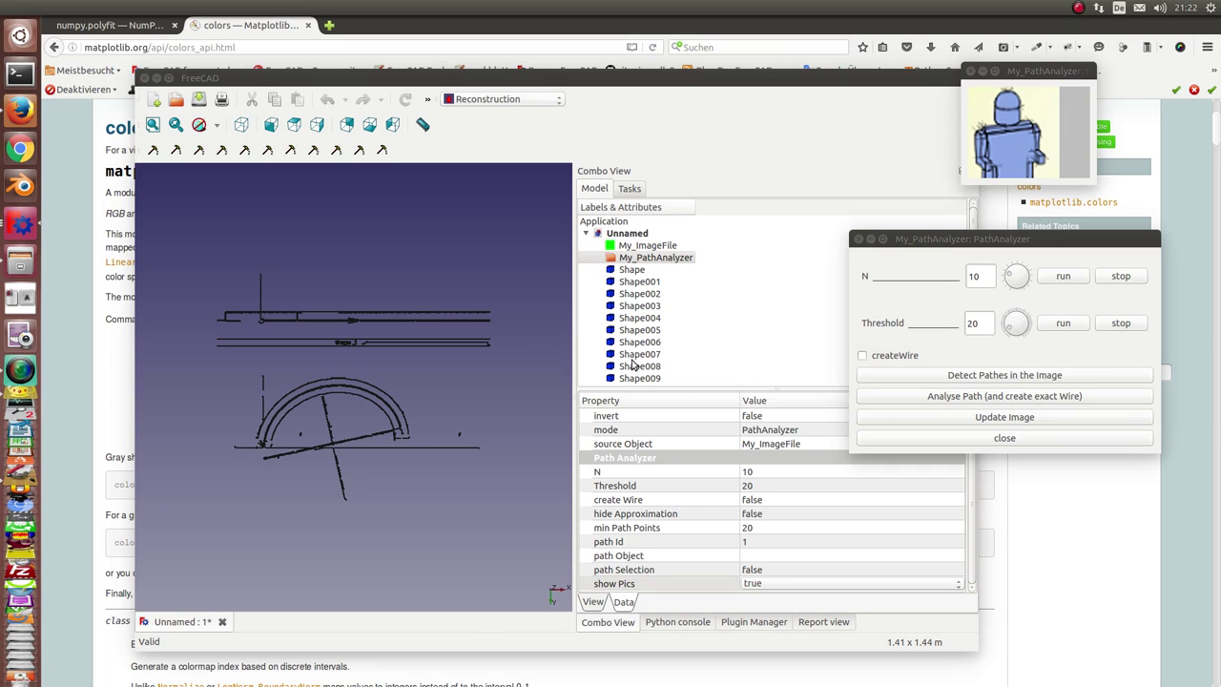
pyautogui.click(1018, 72)
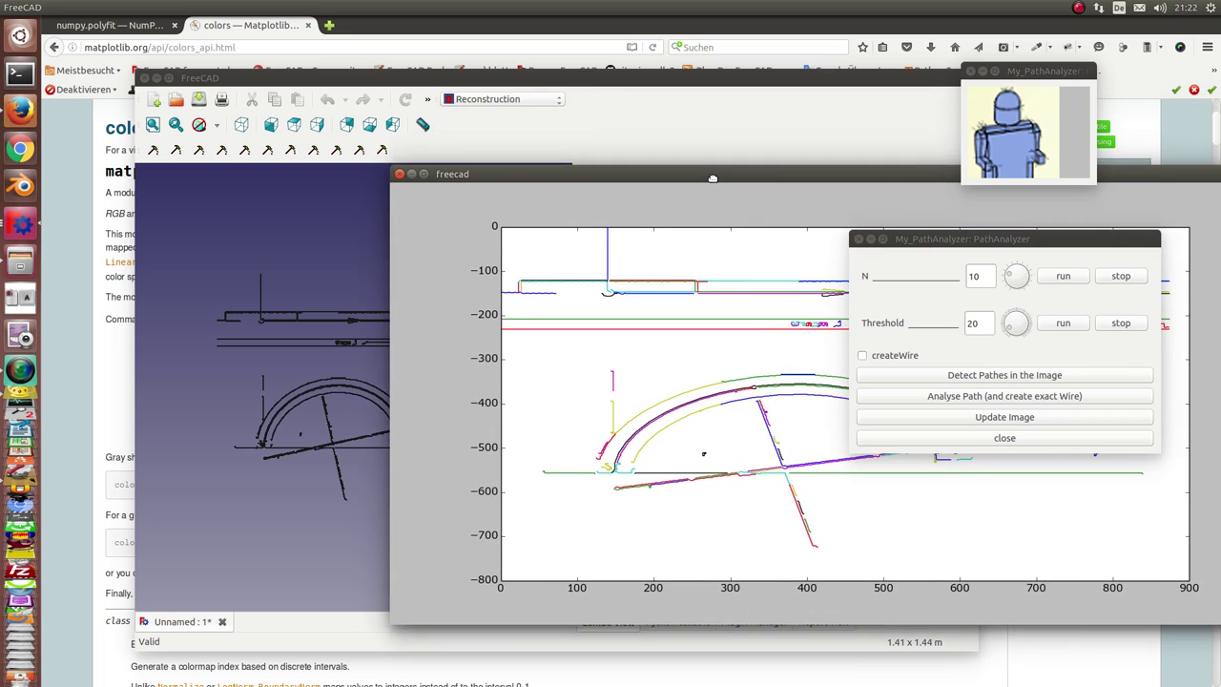
pyautogui.moveTo(964, 240); pyautogui.dragTo(1179, 473)
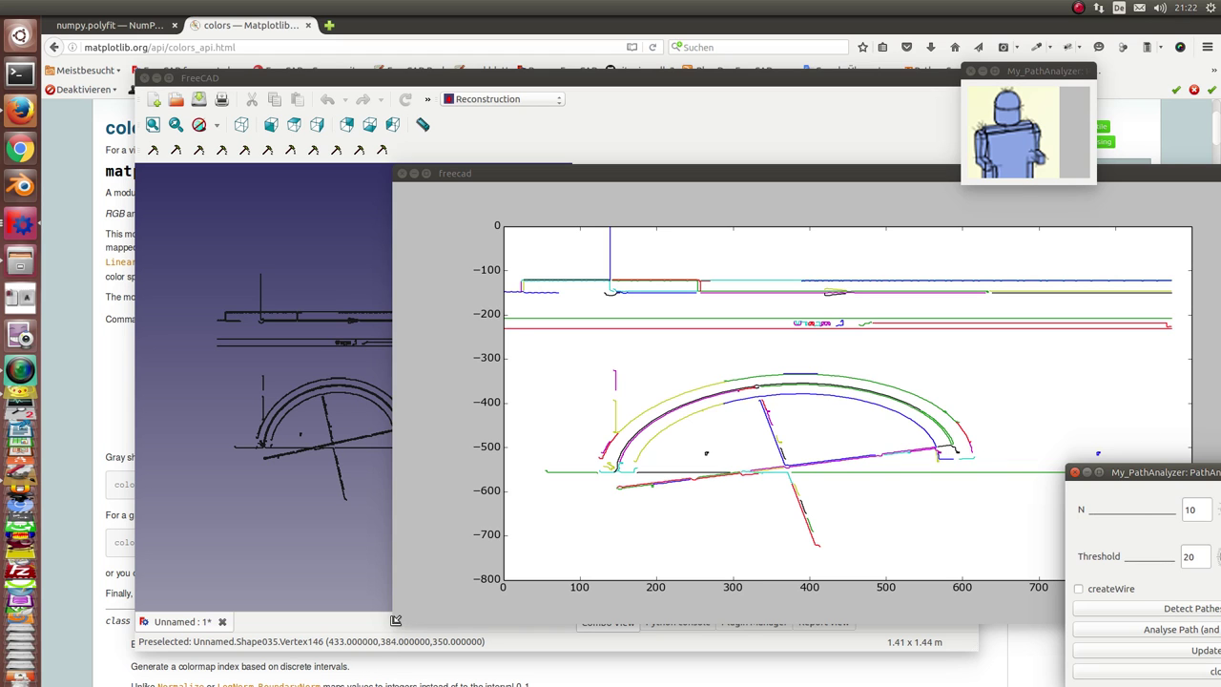
pyautogui.moveTo(394, 621); pyautogui.dragTo(849, 527)
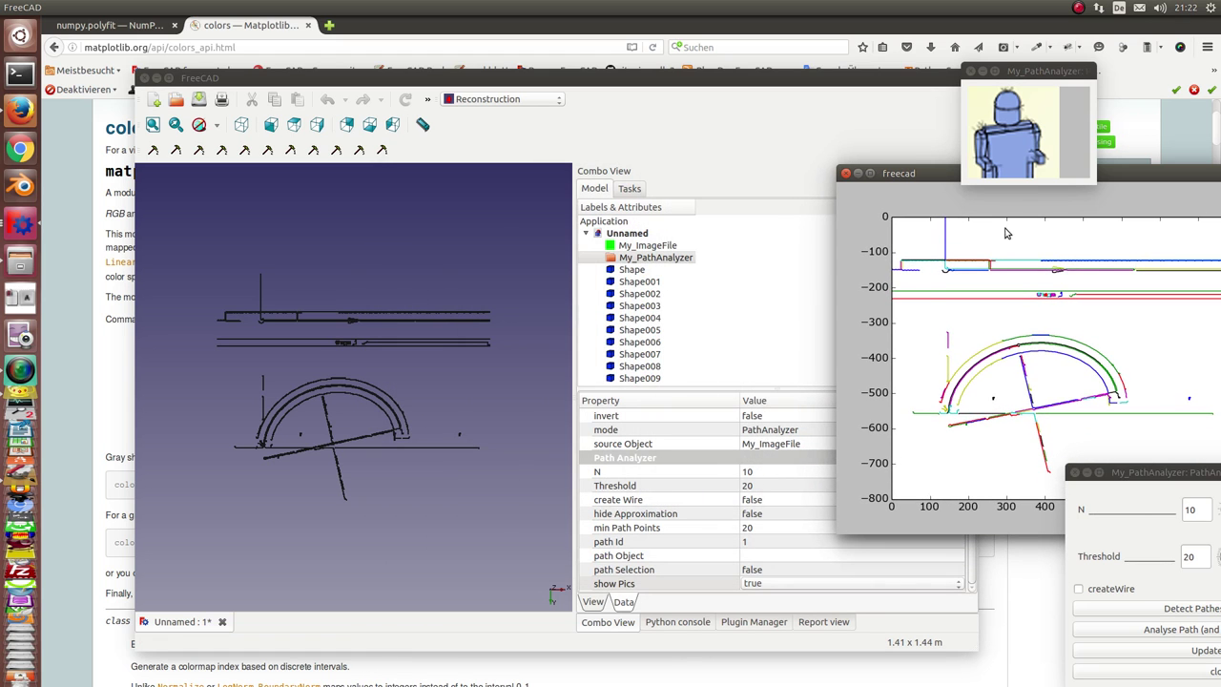
pyautogui.moveTo(1187, 164); pyautogui.dragTo(880, 160)
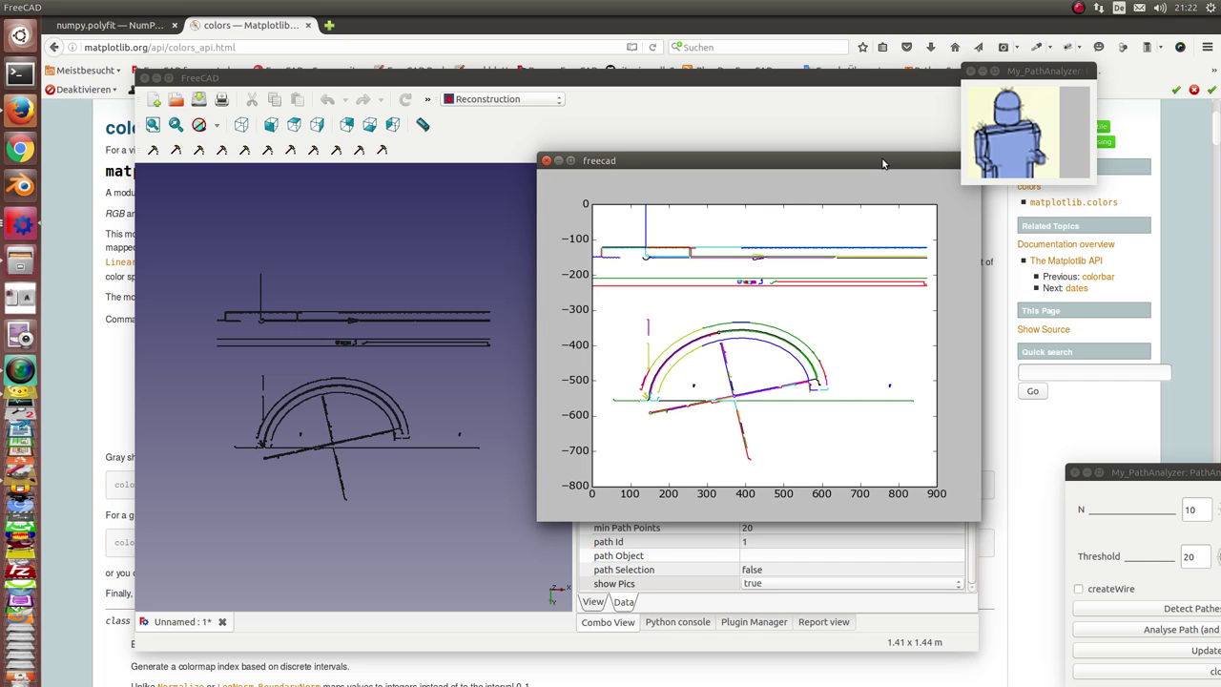
pyautogui.moveTo(629, 167); pyautogui.dragTo(795, 206)
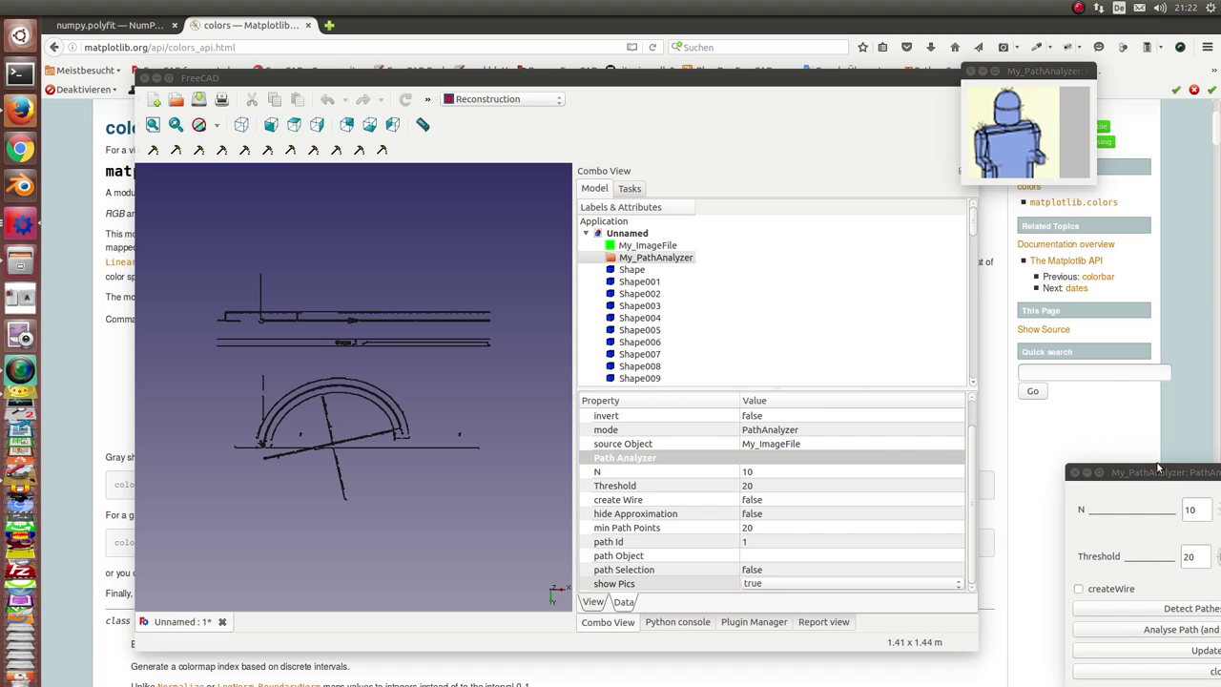
pyautogui.moveTo(1157, 472); pyautogui.dragTo(931, 128)
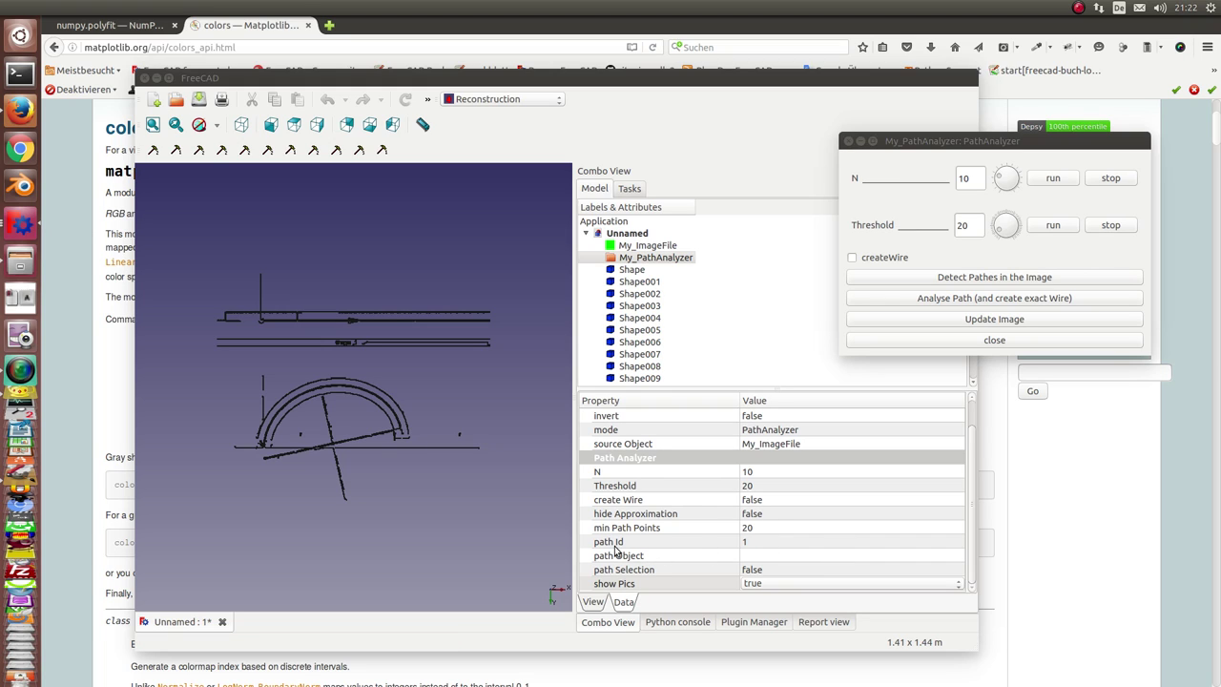
# Step: Set path Selection to true, select Shape042, and run Analyse Path on it
pyautogui.click(794, 569)
pyautogui.scroll(-1, 795, 569)
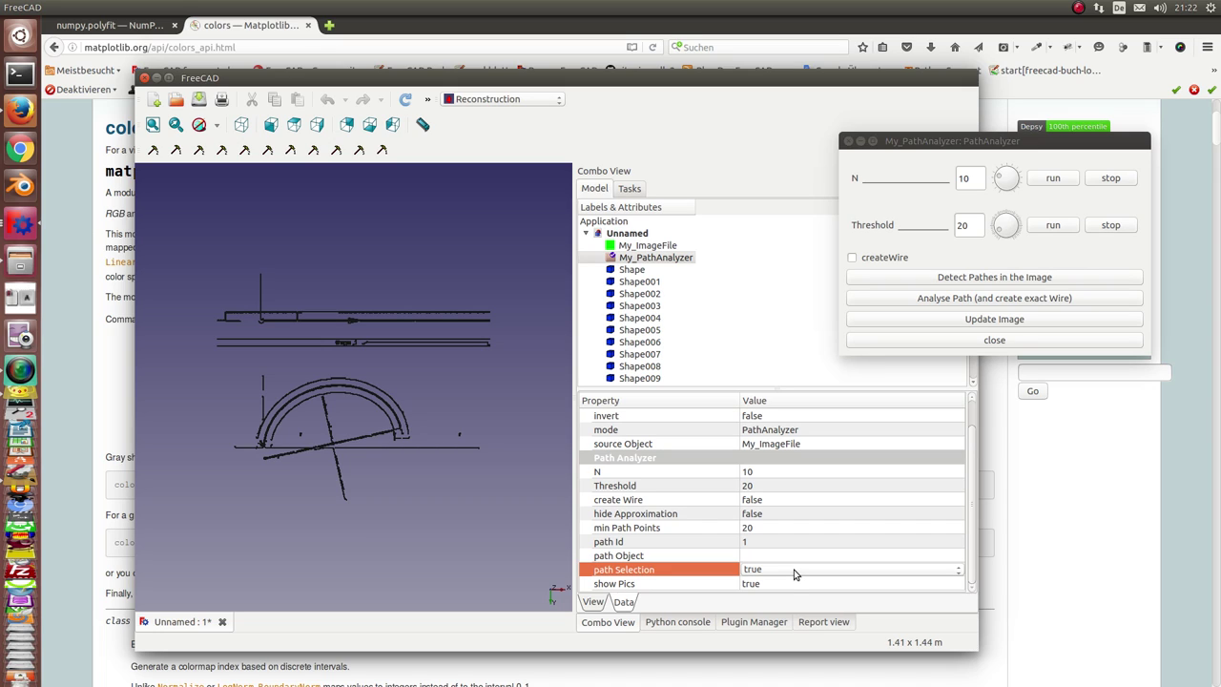
pyautogui.scroll(-6, 681, 311)
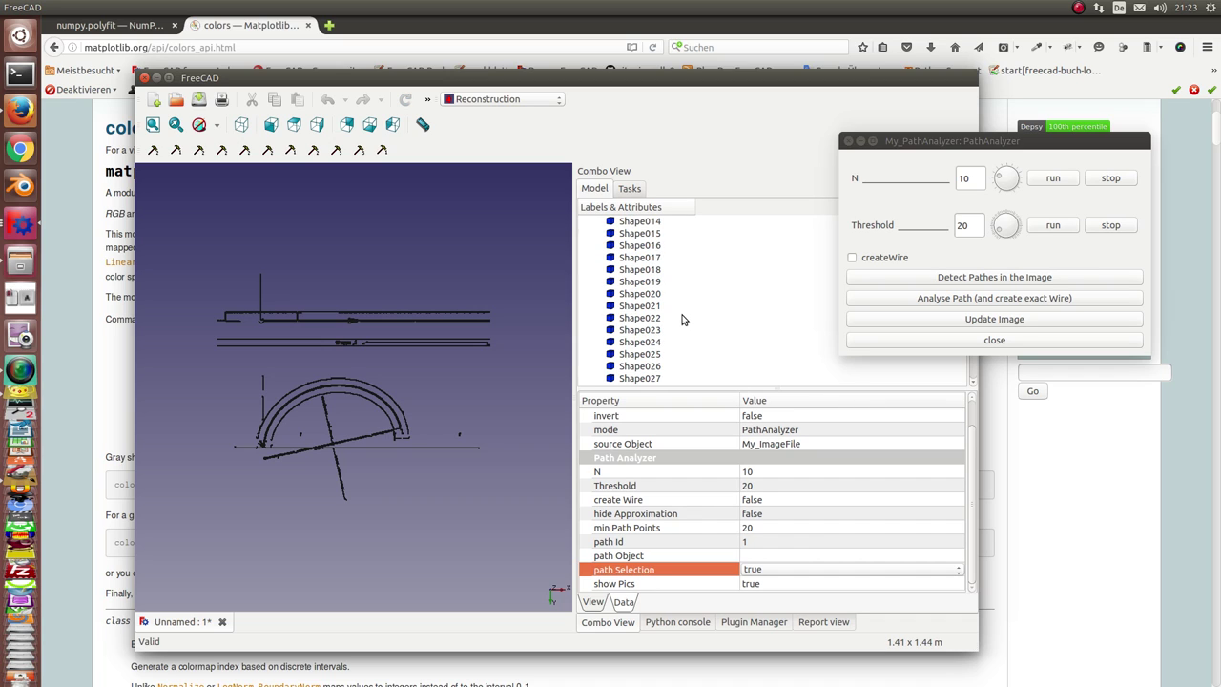
pyautogui.scroll(-9, 682, 319)
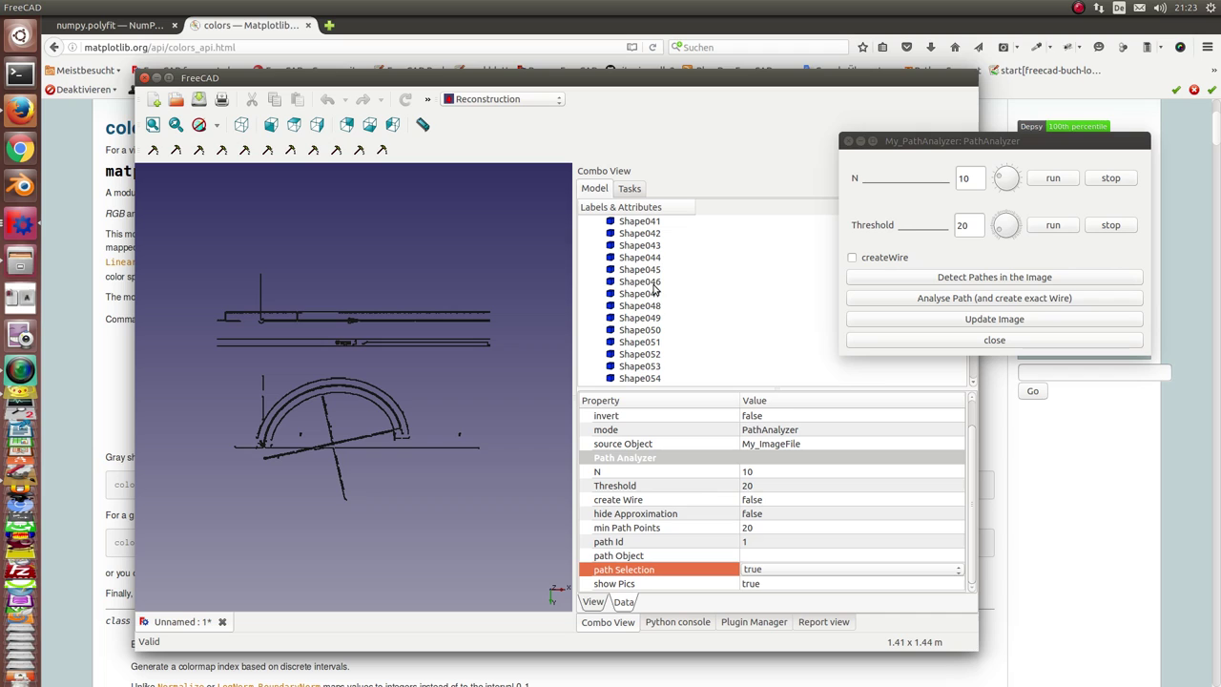
pyautogui.click(647, 236)
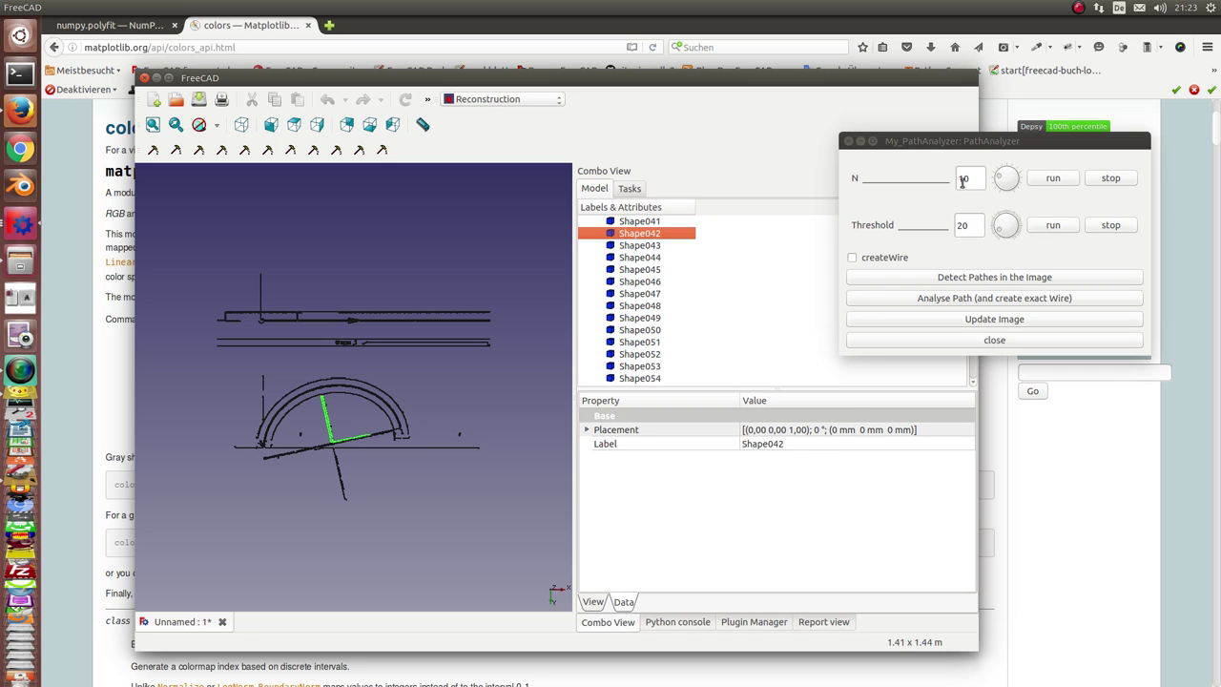
pyautogui.click(963, 299)
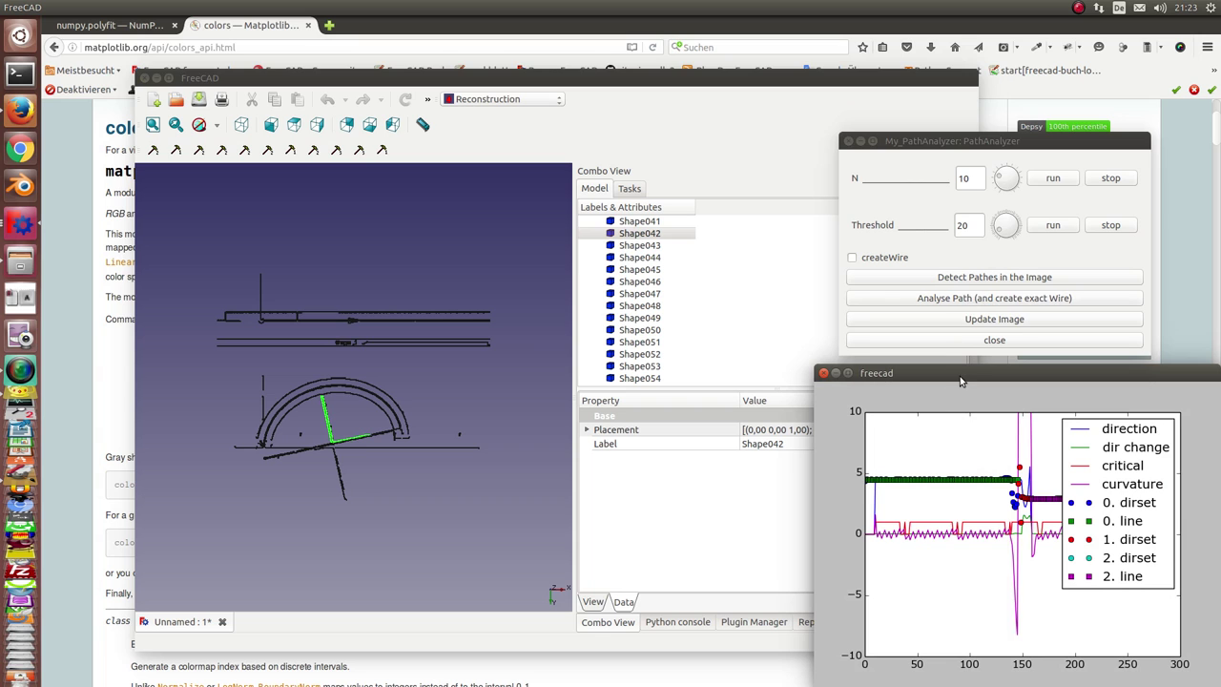
# Step: Move the curvature plot over the 3D view and widen it, moving the analyzer controls aside
pyautogui.moveTo(960, 379); pyautogui.dragTo(259, 100)
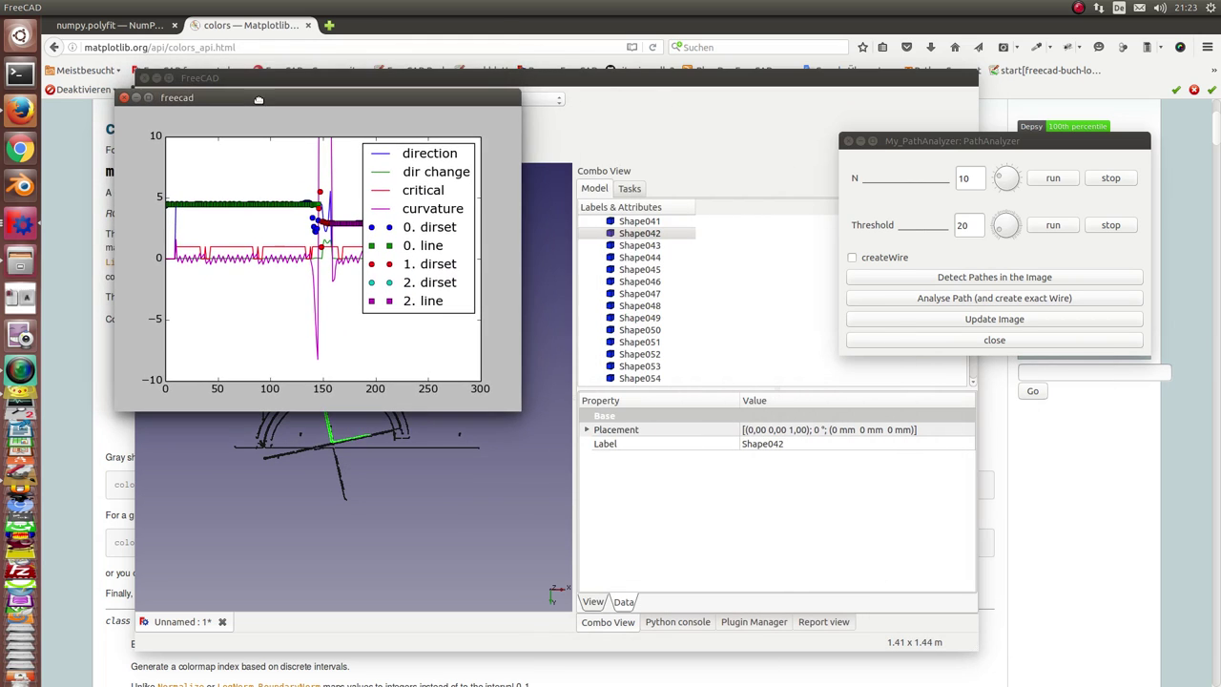
pyautogui.moveTo(517, 204); pyautogui.dragTo(801, 219)
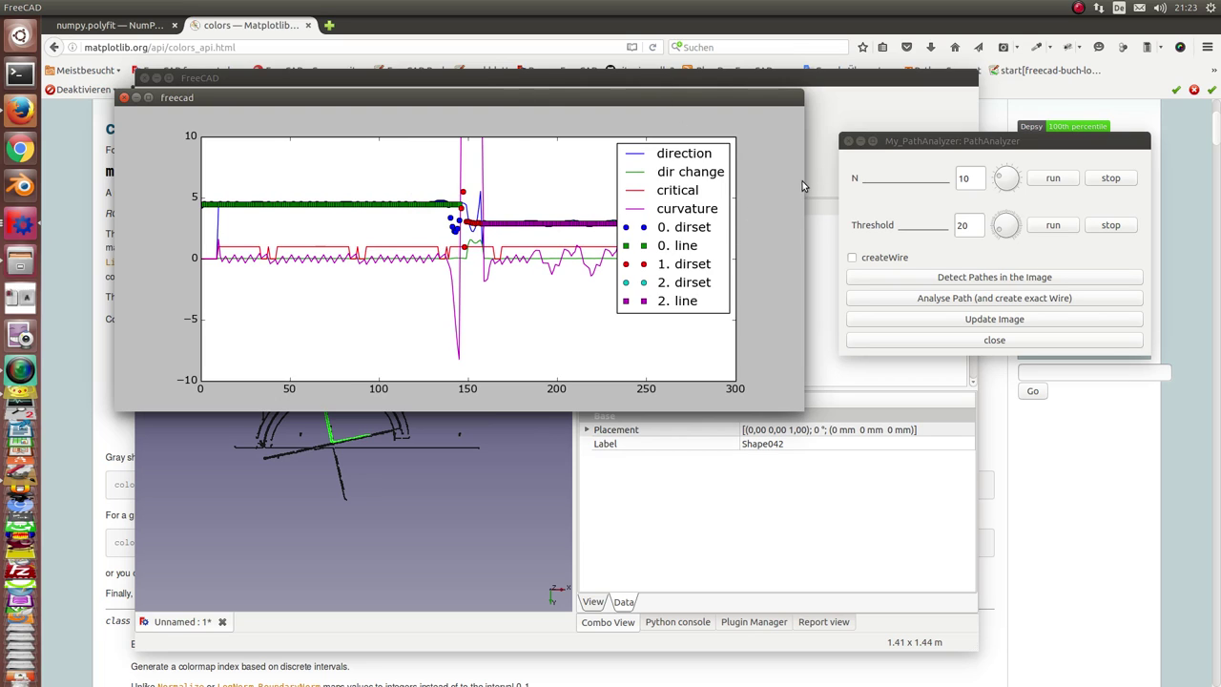
pyautogui.moveTo(907, 142); pyautogui.dragTo(936, 439)
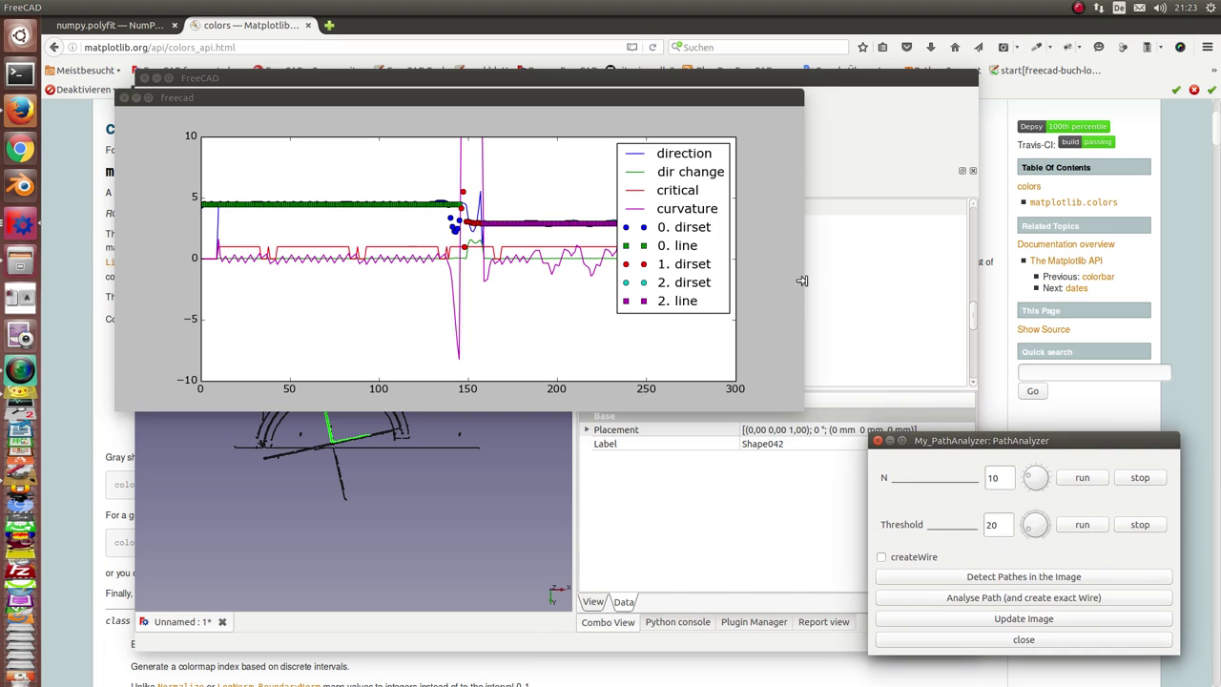
pyautogui.moveTo(801, 282); pyautogui.dragTo(1175, 270)
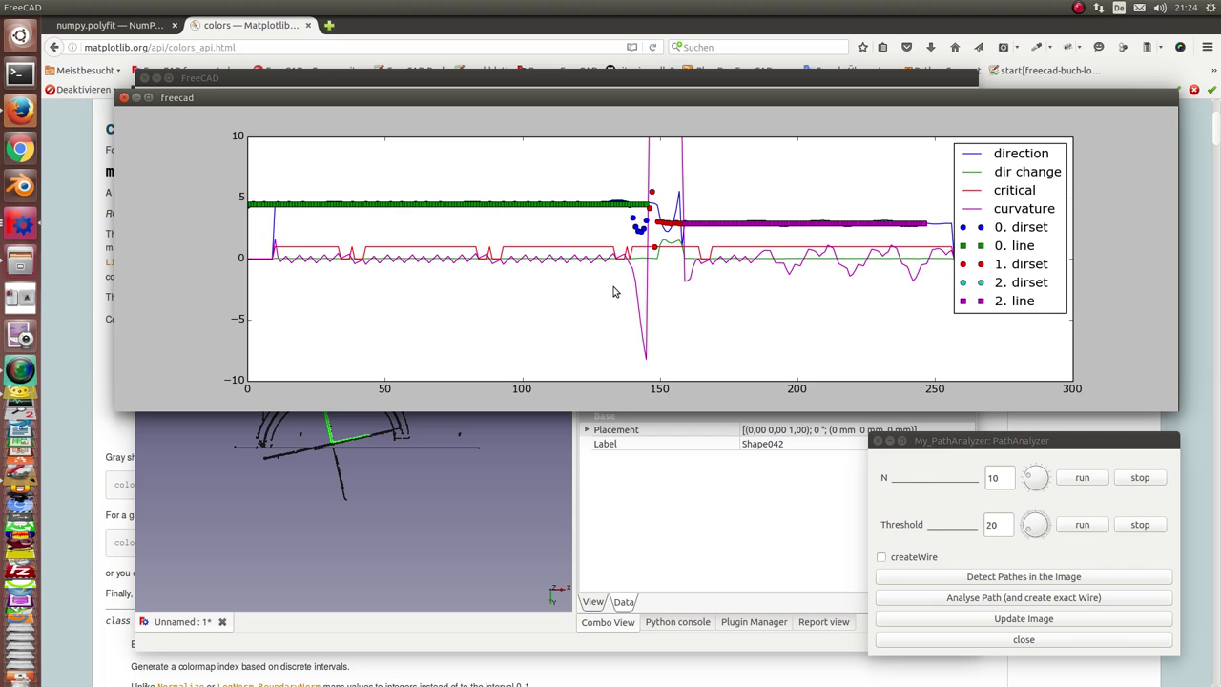
pyautogui.moveTo(583, 90); pyautogui.dragTo(572, 42)
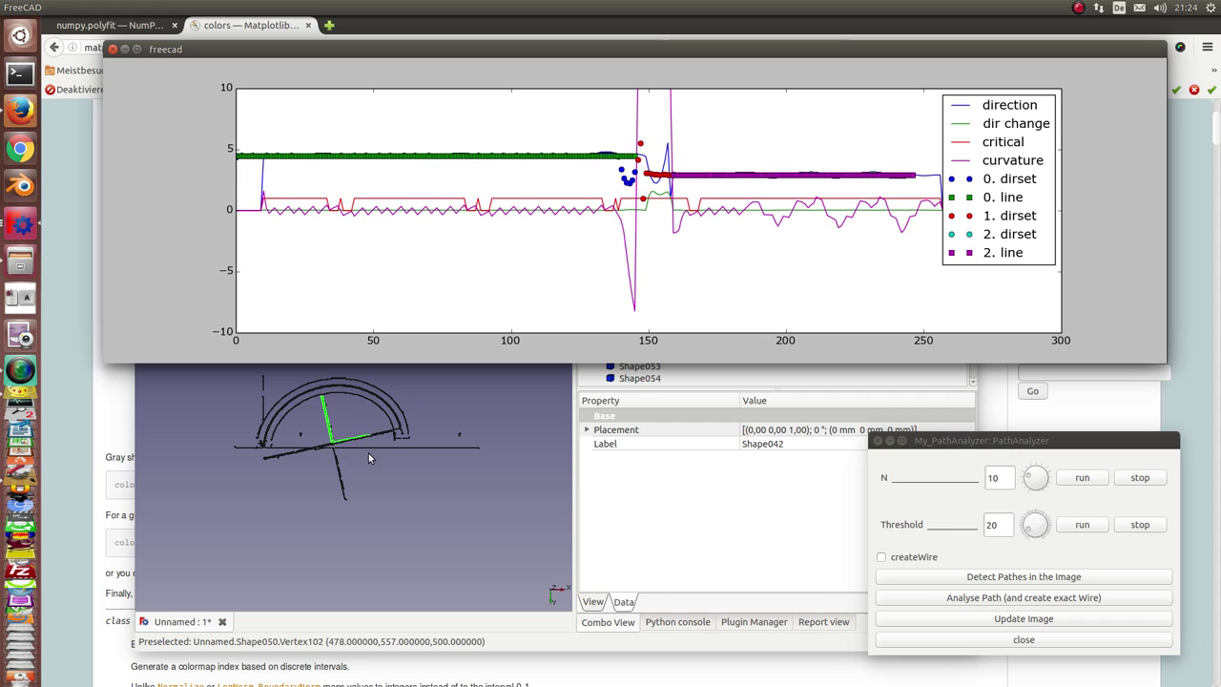
# Step: Zoom into the green L-shaped Shape042 path, then raise its curvature plot
pyautogui.click(463, 515)
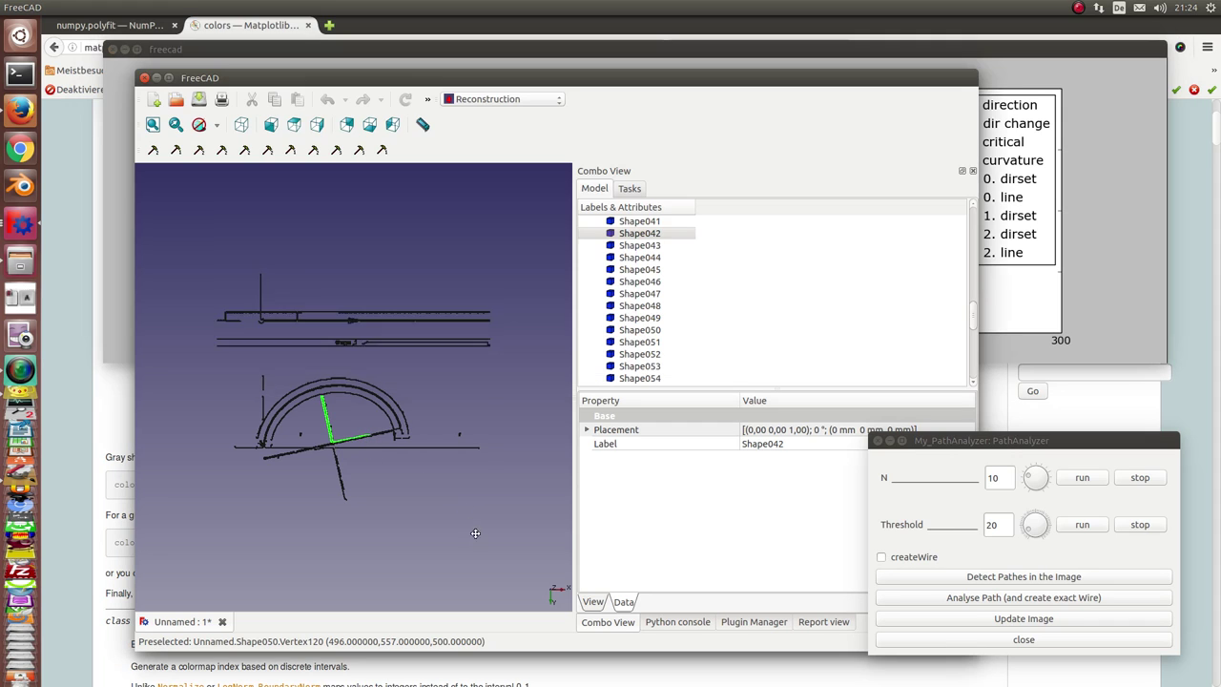
pyautogui.scroll(5, 479, 529)
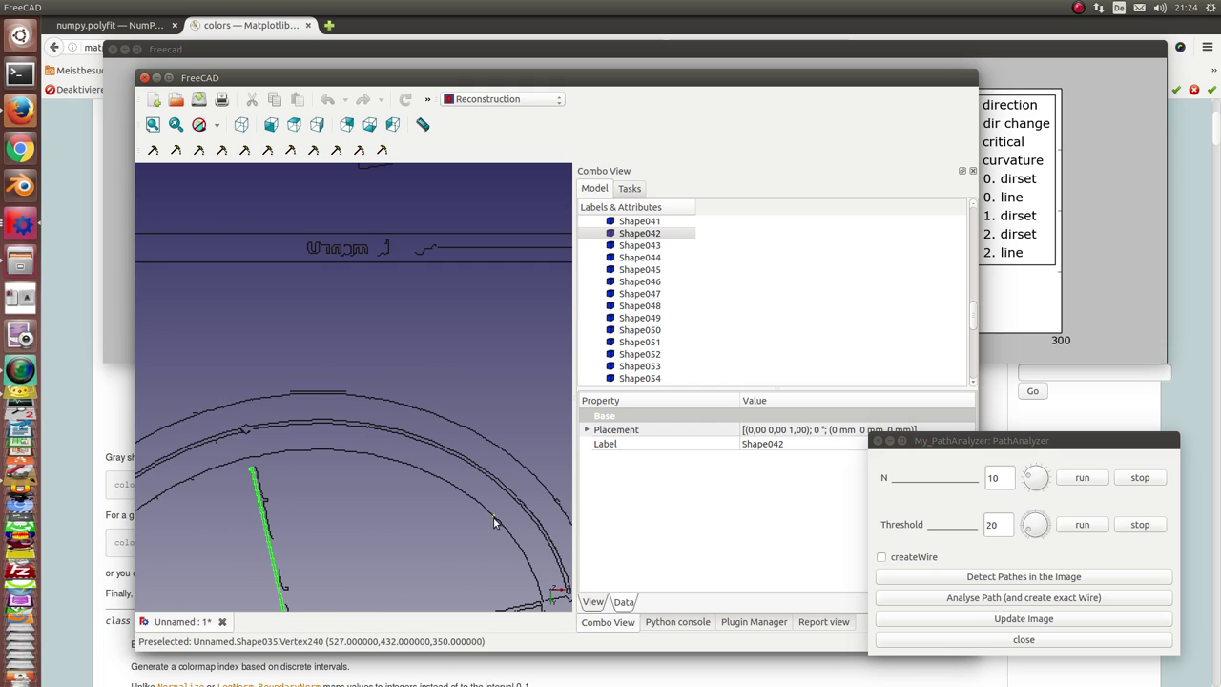
pyautogui.scroll(5, 472, 419)
pyautogui.scroll(5, 438, 391)
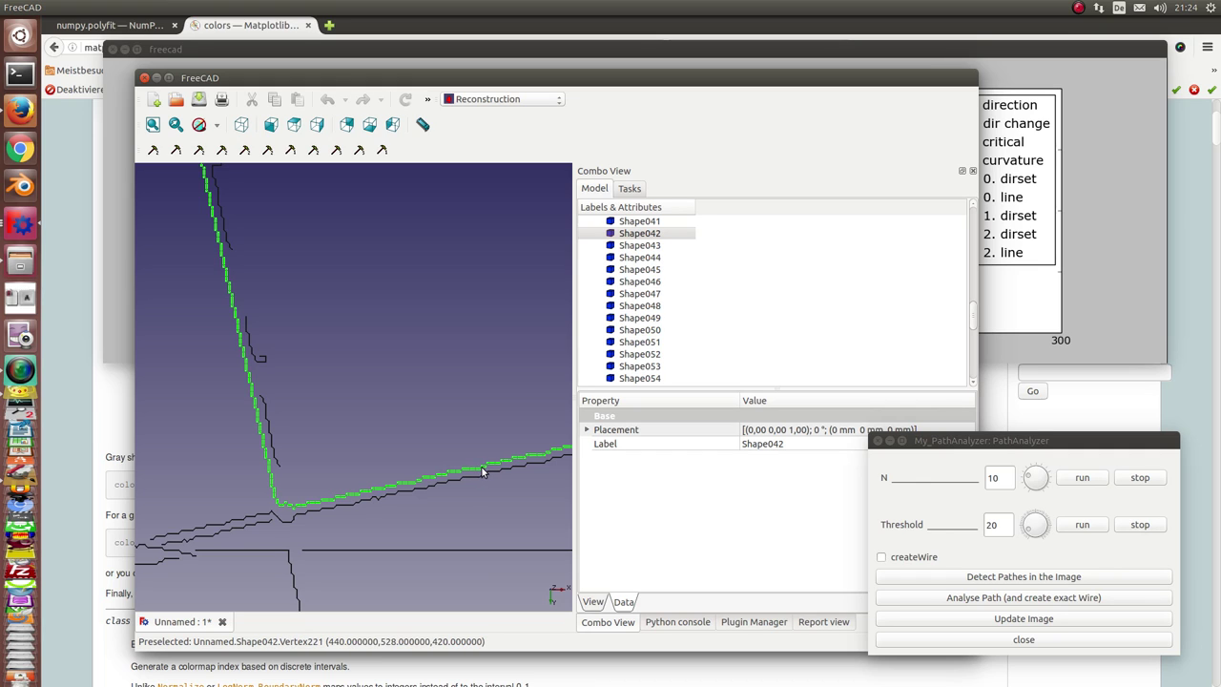
pyautogui.click(1073, 53)
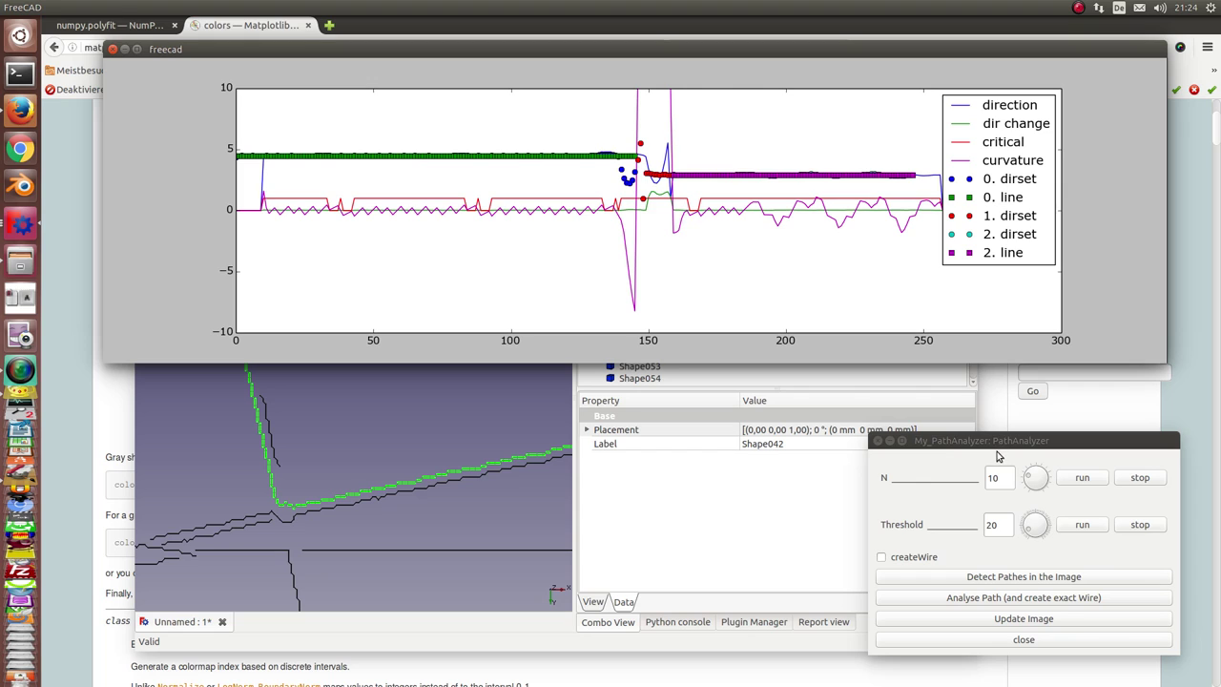
# Step: Enable createWire and re-run Analyse Path on Shape042 to build exact wire segments
pyautogui.scroll(5, 401, 459)
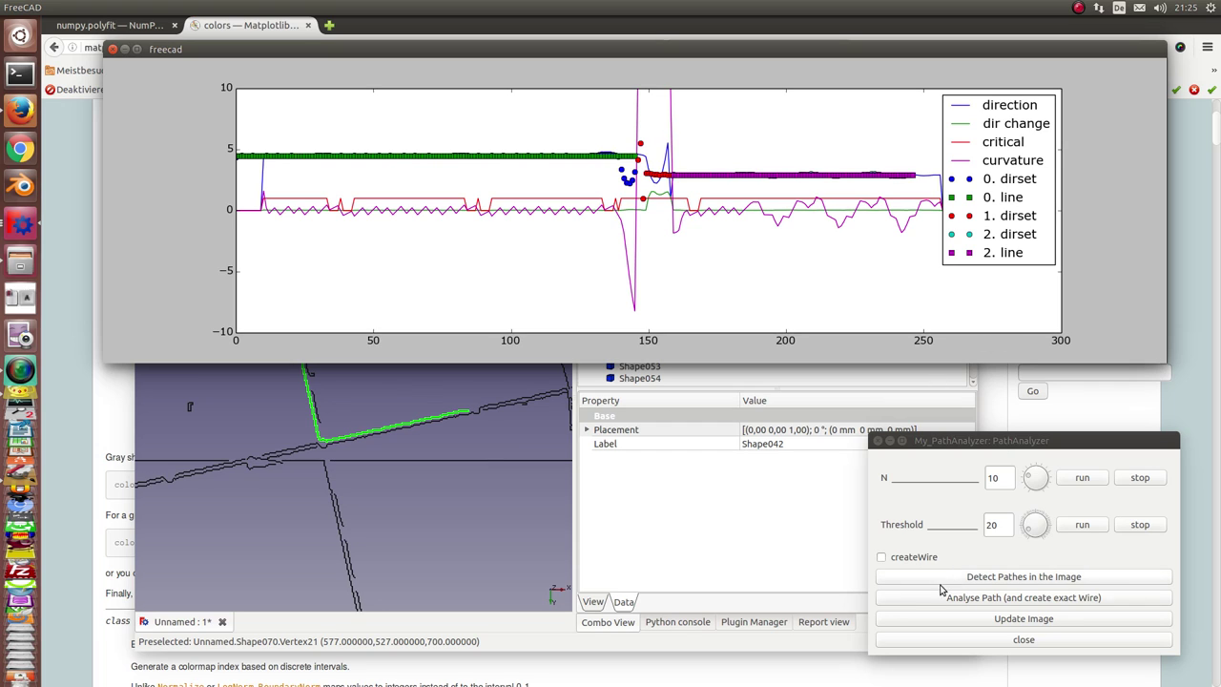
pyautogui.click(883, 558)
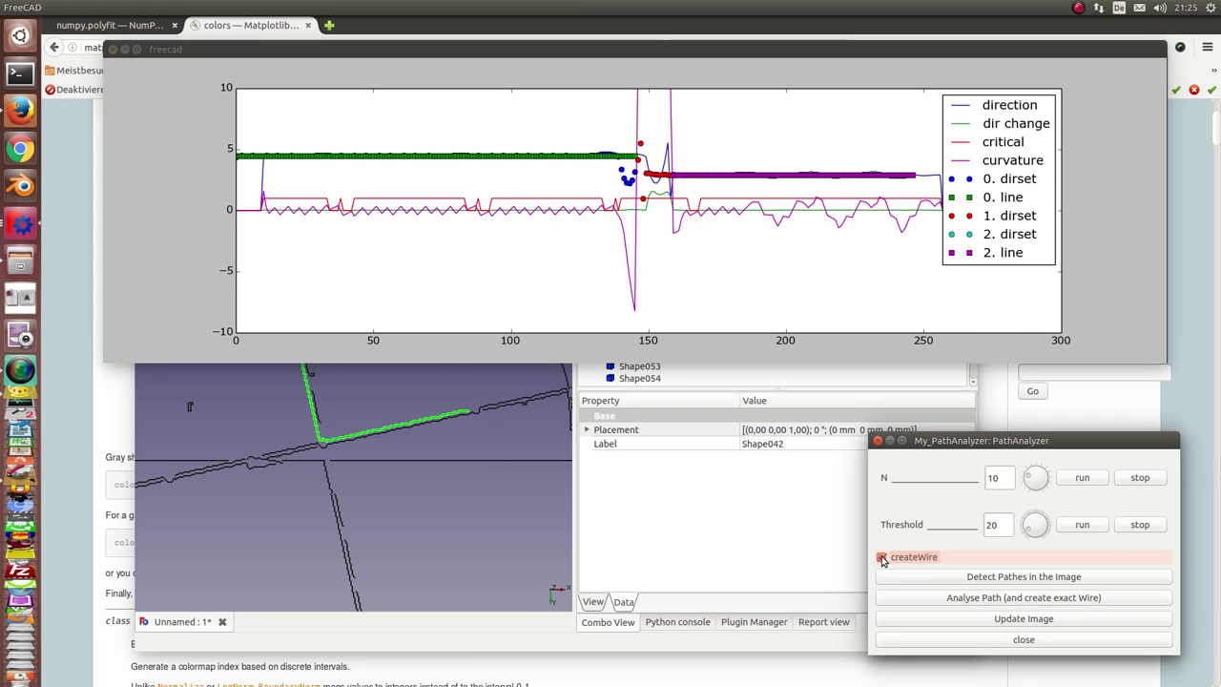
pyautogui.click(923, 599)
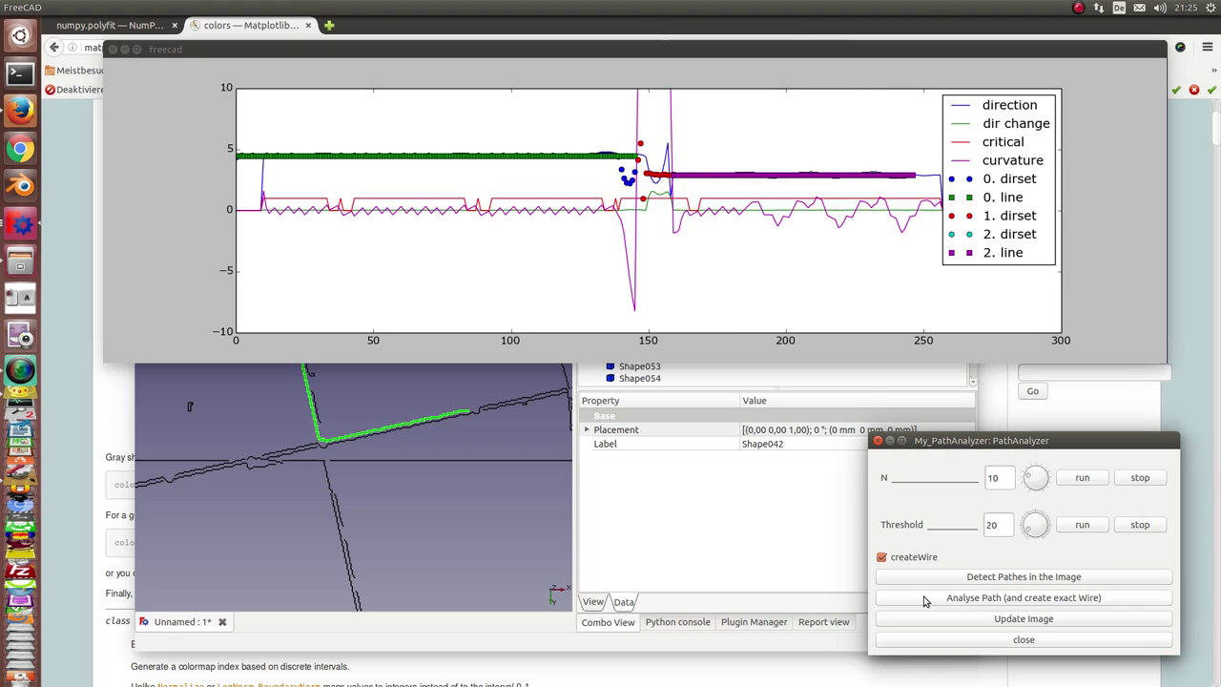
pyautogui.click(458, 495)
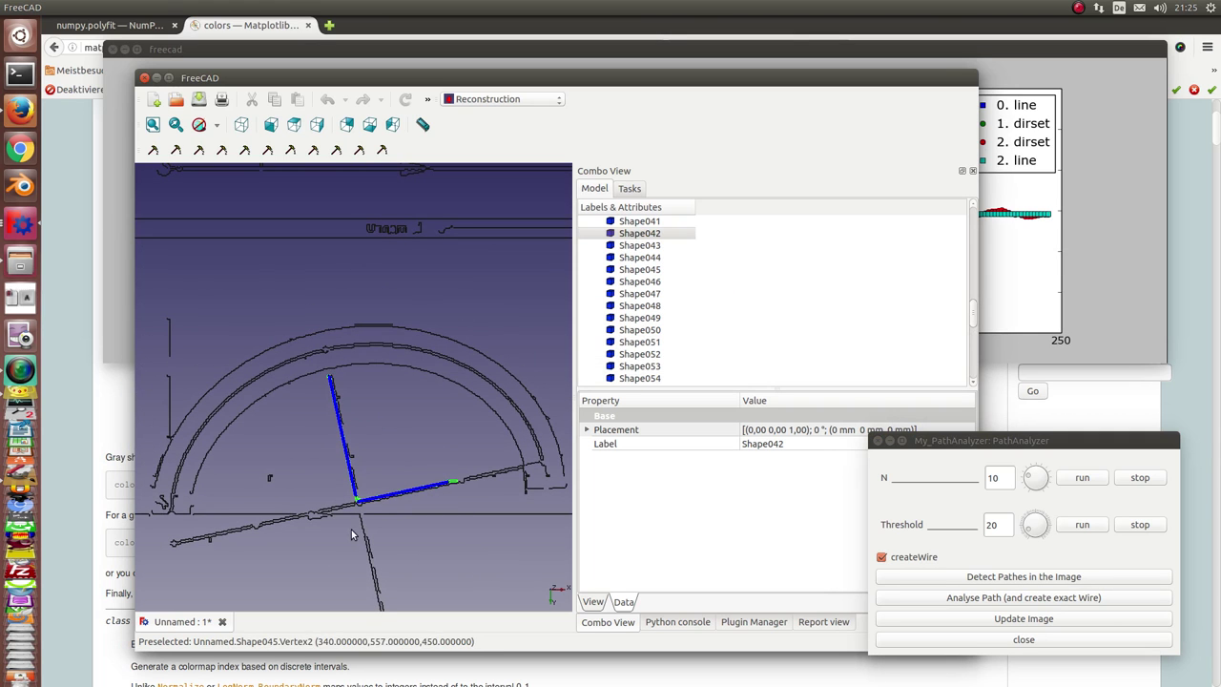
pyautogui.scroll(-8, 786, 333)
pyautogui.click(618, 378)
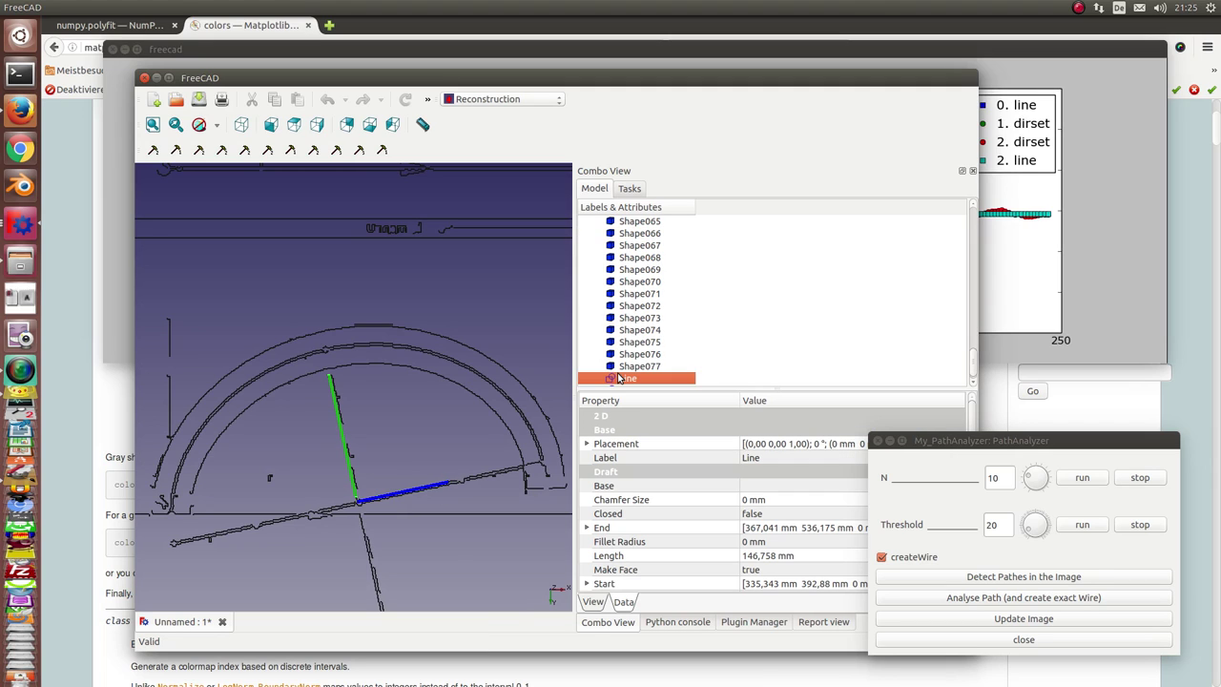
pyautogui.scroll(-1, 619, 377)
pyautogui.click(636, 379)
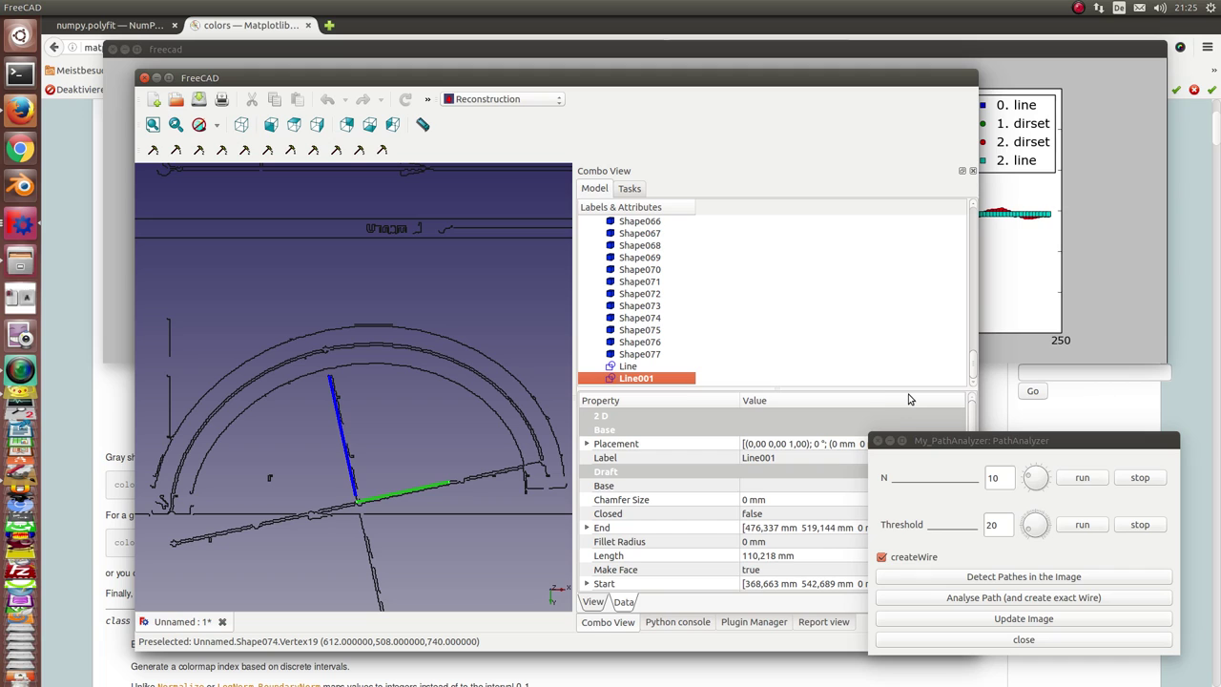
pyautogui.click(631, 367)
pyautogui.click(634, 378)
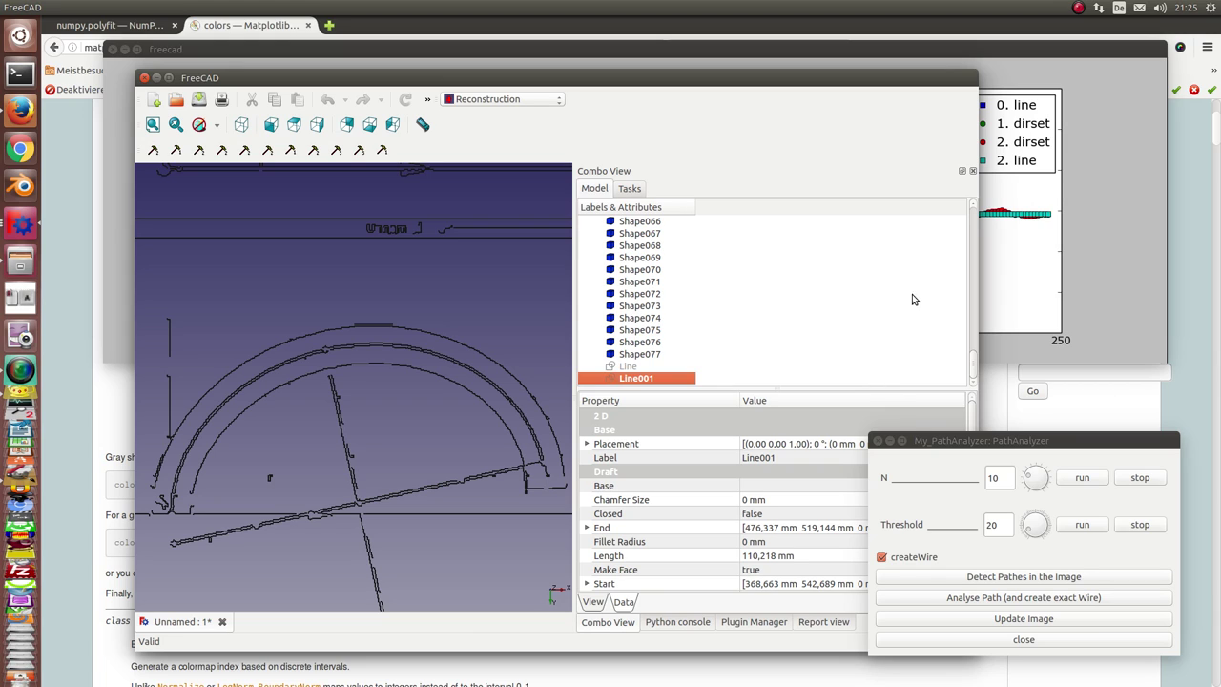
pyautogui.scroll(7, 695, 320)
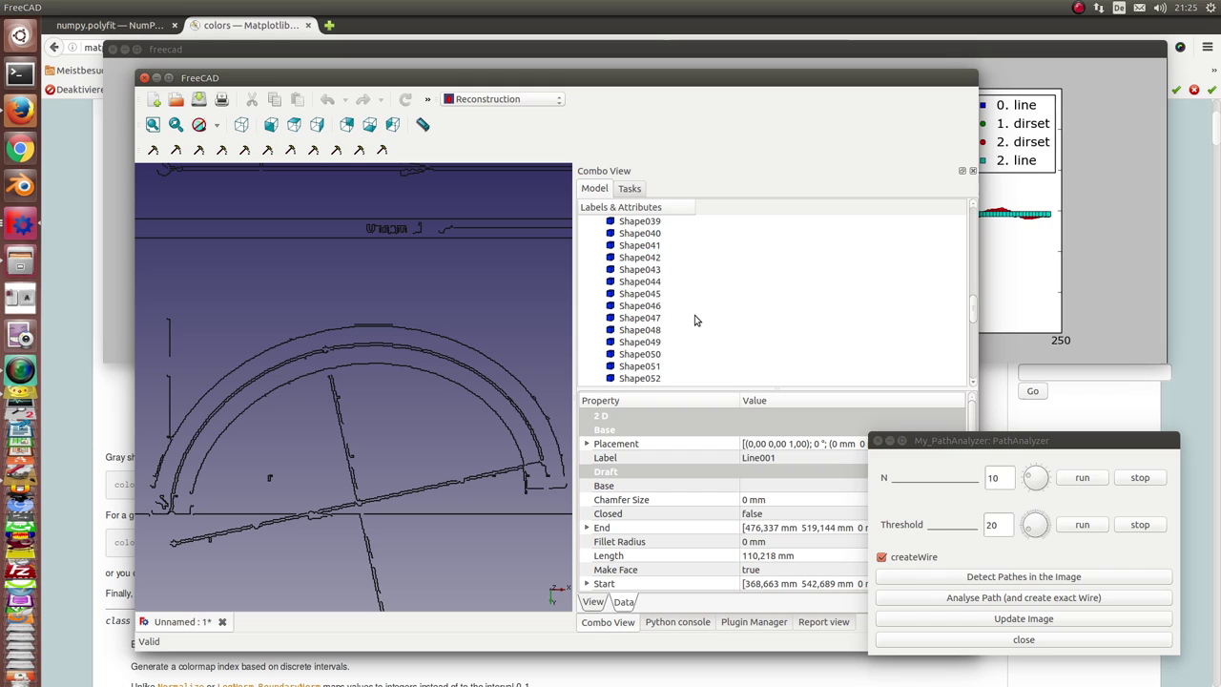
pyautogui.scroll(3, 694, 320)
# Step: Select Shape036, turn off createWire, and set N to 6 and Threshold to 100
pyautogui.click(637, 295)
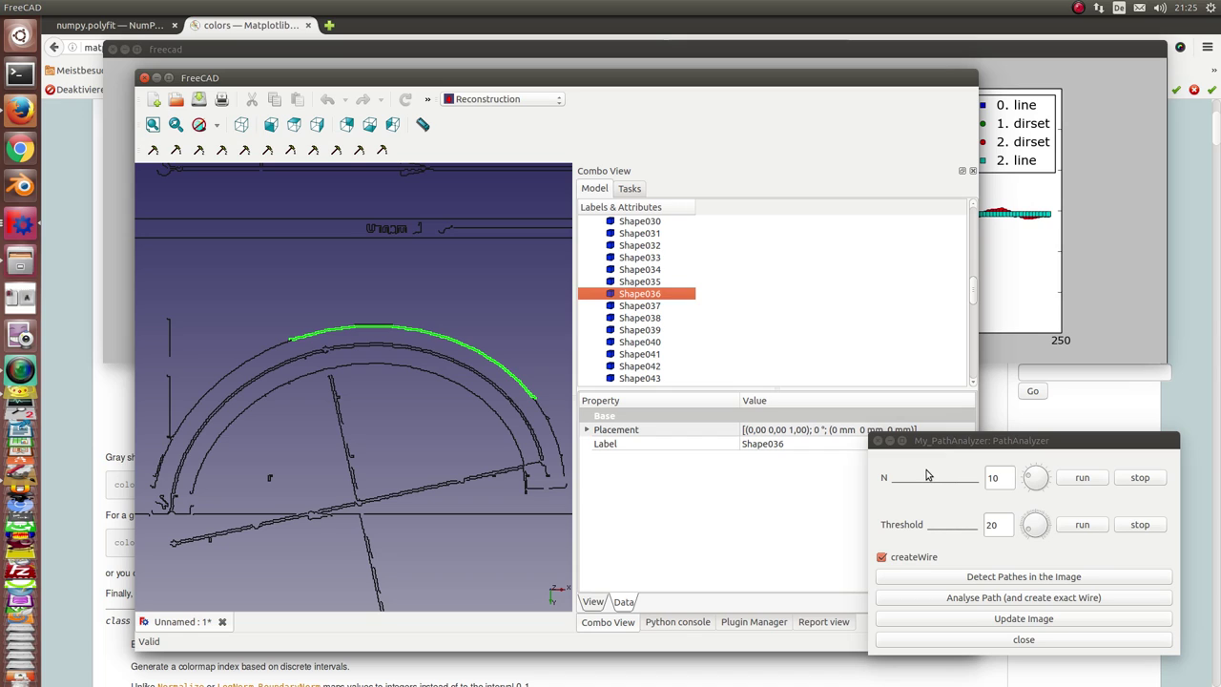
pyautogui.moveTo(1006, 477); pyautogui.dragTo(980, 475)
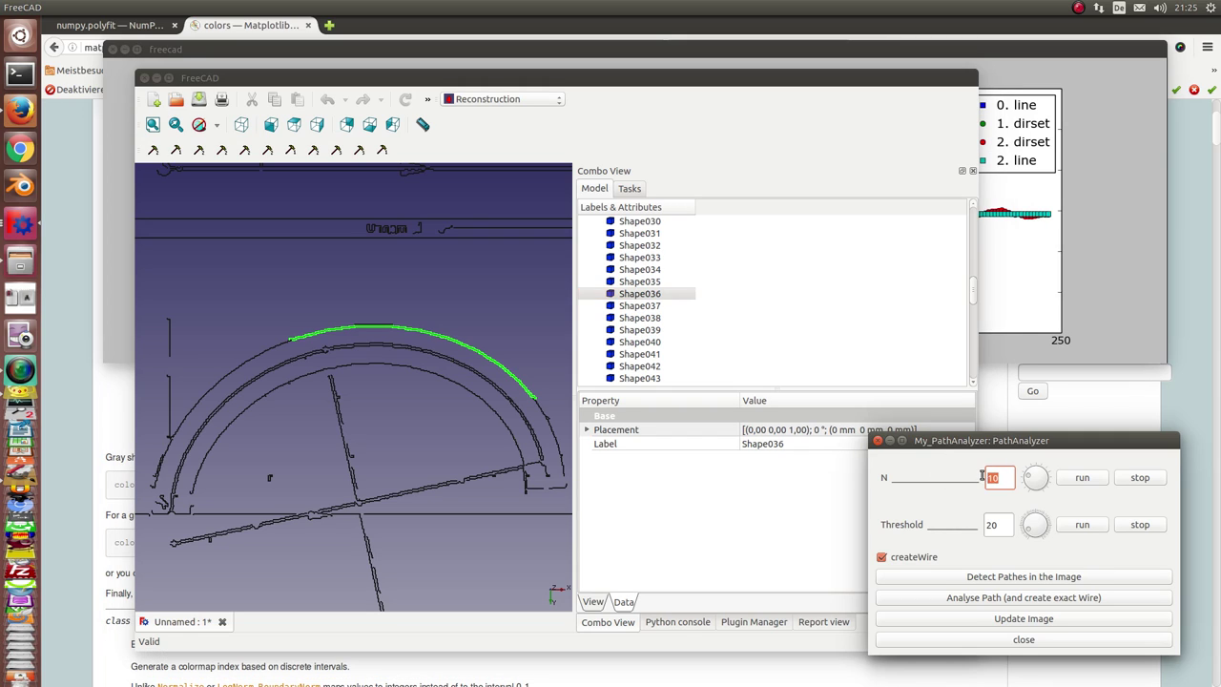
pyautogui.click(881, 558)
pyautogui.write('6')
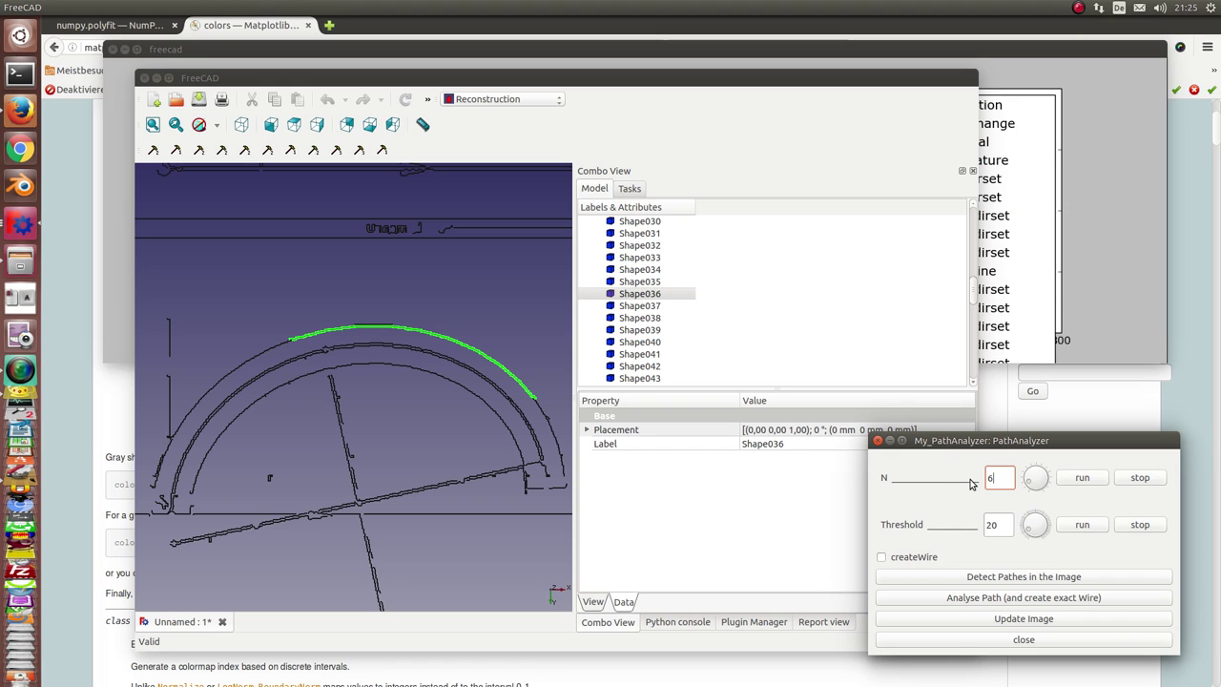
pyautogui.click(1006, 525)
pyautogui.press('BackSpace')
pyautogui.press('BackSpace')
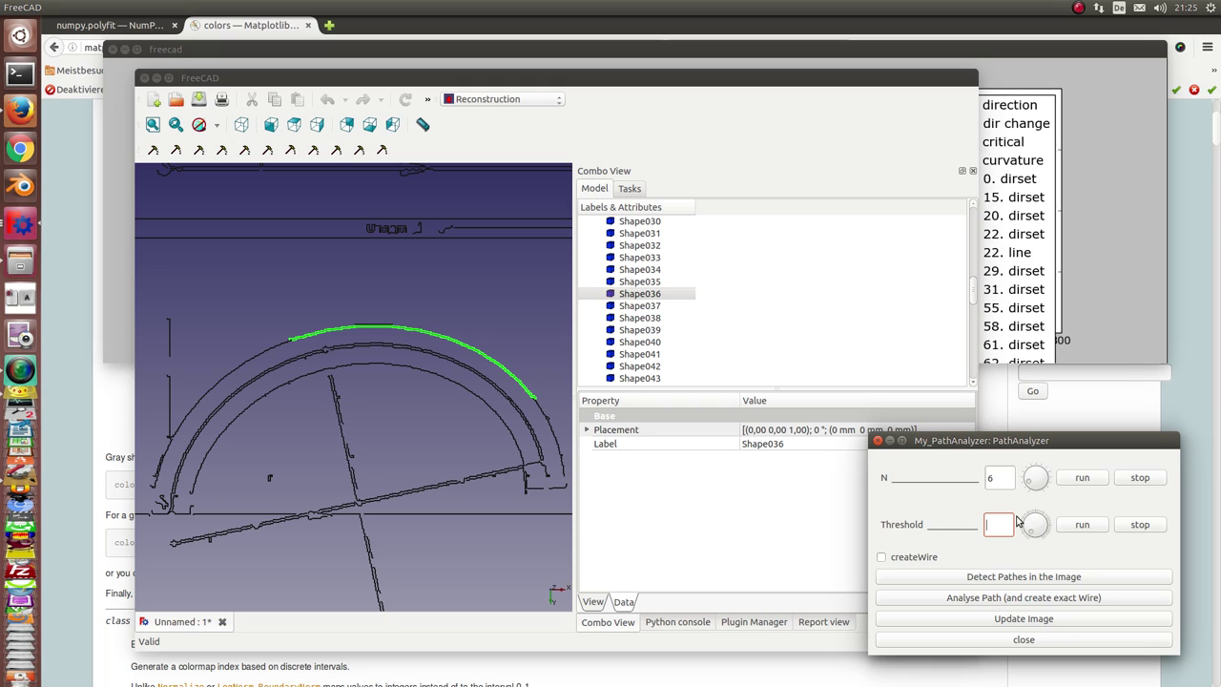
pyautogui.write('100')
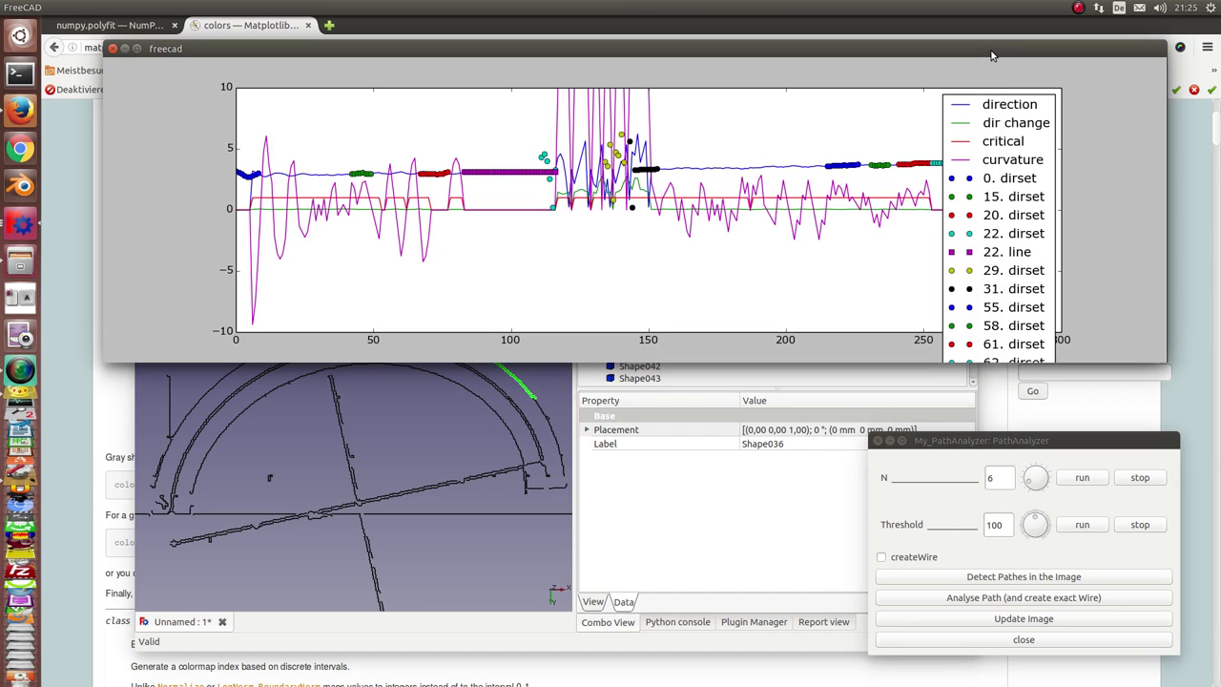
# Step: Raise and enlarge the analysis plot, then refocus the Threshold value for fine adjustment
pyautogui.click(990, 57)
pyautogui.moveTo(818, 359); pyautogui.dragTo(819, 409)
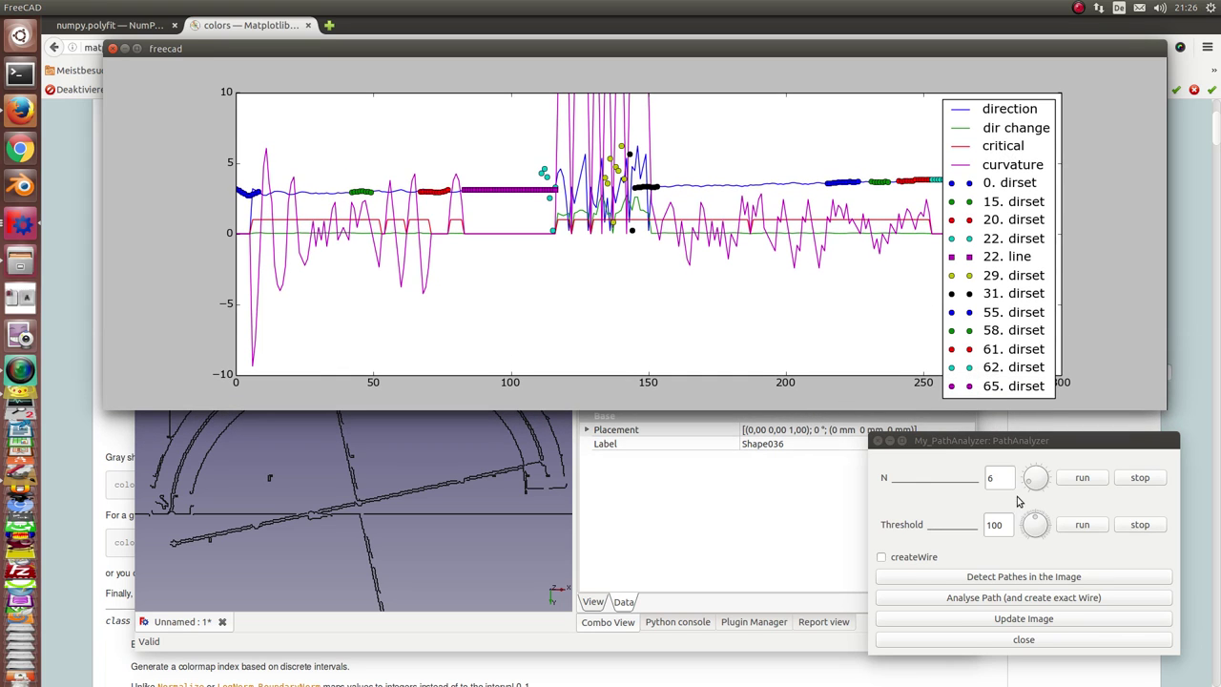
pyautogui.click(1010, 523)
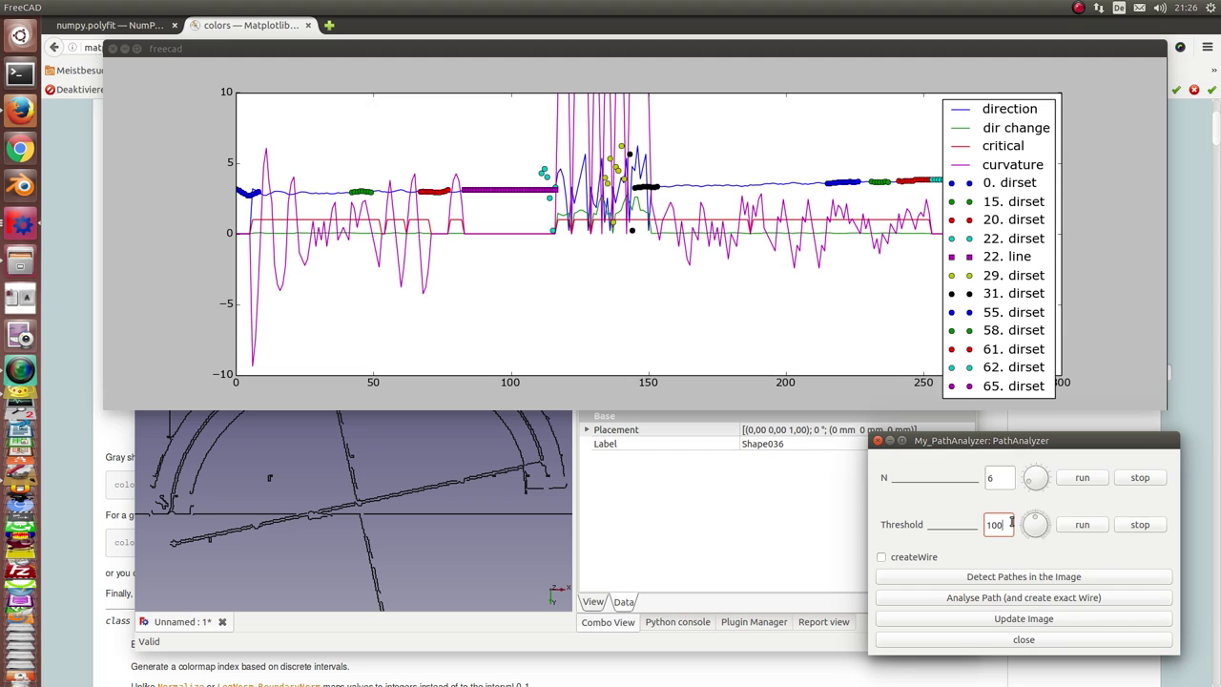
pyautogui.press('Tab')
# Step: Raise the threshold to 99 so Shape036 fits as two arcs, r=303 and r=200
pyautogui.press('Up')
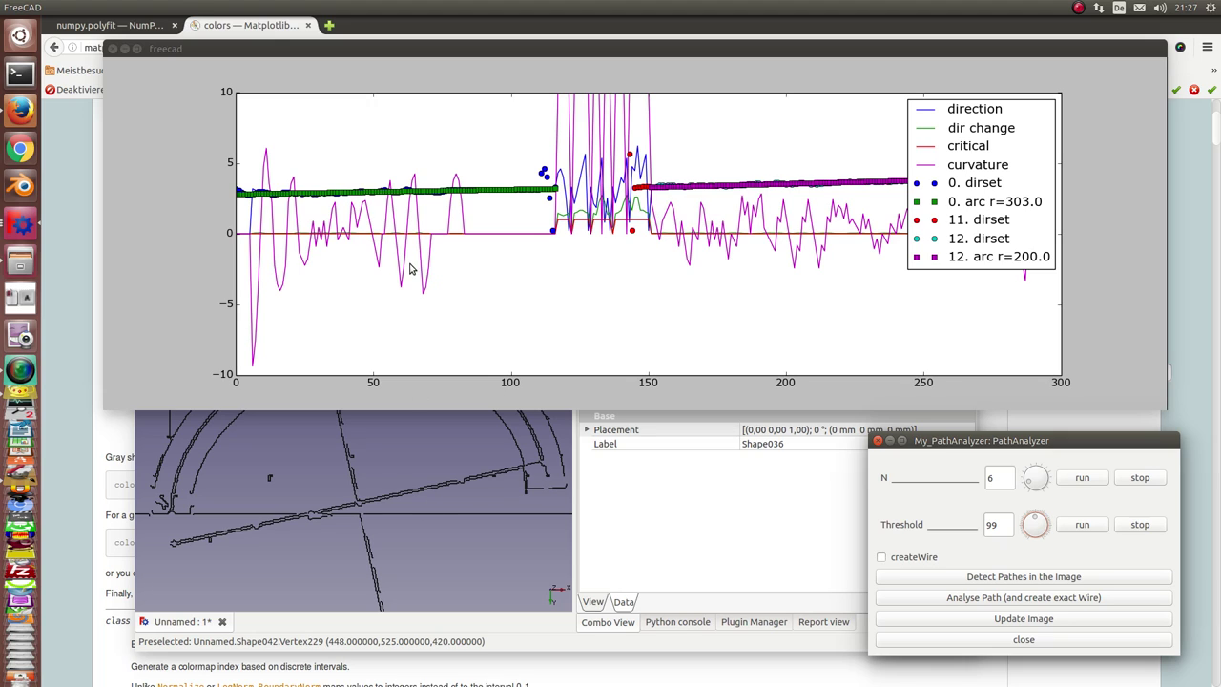
# Step: Zoom and pan the 3D view to inspect the green fitted arc closely
pyautogui.click(445, 52)
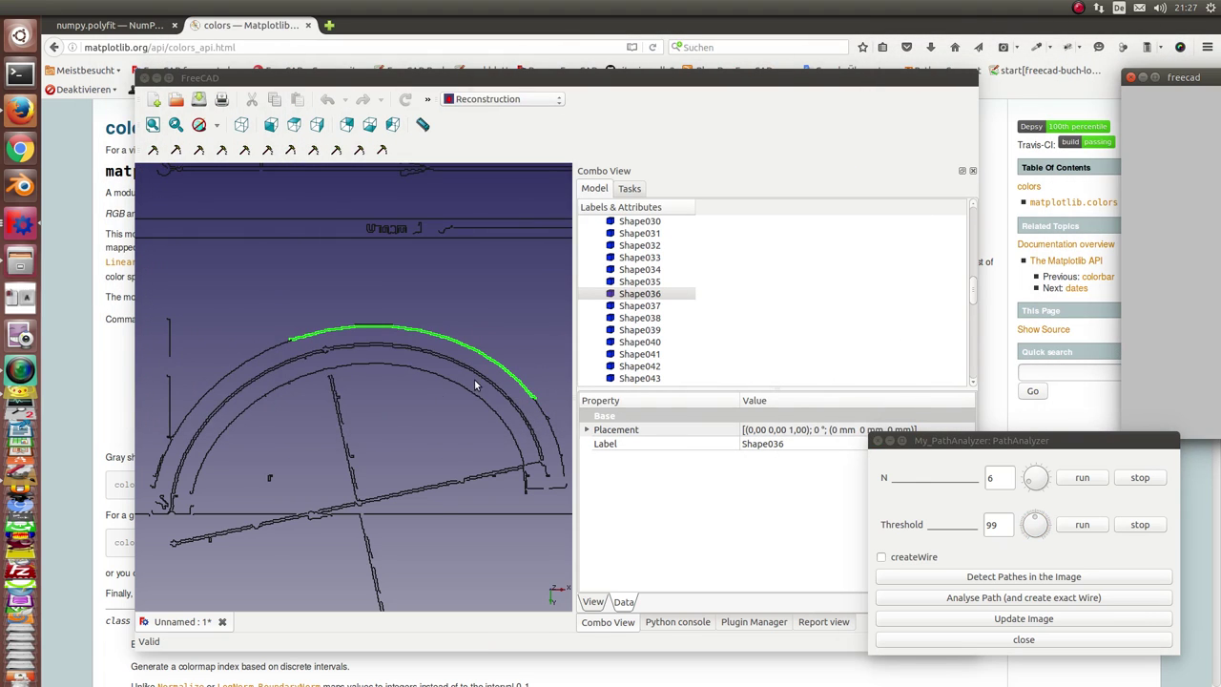
pyautogui.scroll(3, 344, 410)
pyautogui.scroll(1, 563, 505)
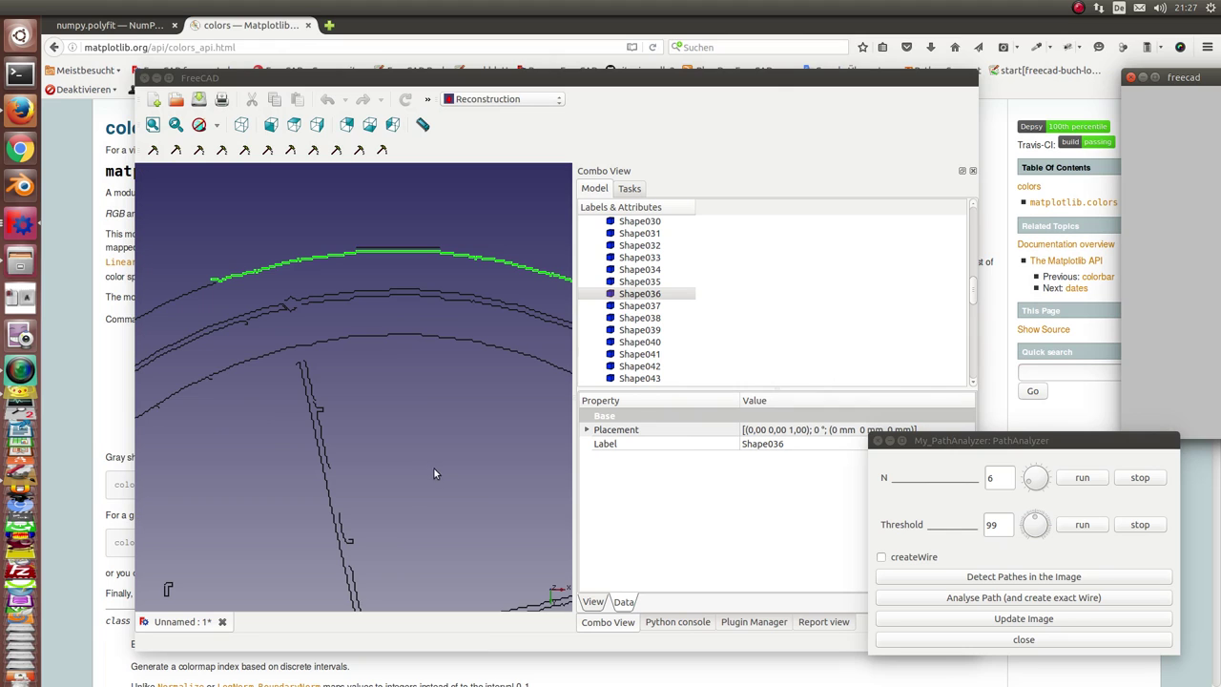
pyautogui.moveTo(436, 460); pyautogui.dragTo(330, 455, button='middle')
pyautogui.scroll(-1, 262, 450)
pyautogui.scroll(-1, 273, 454)
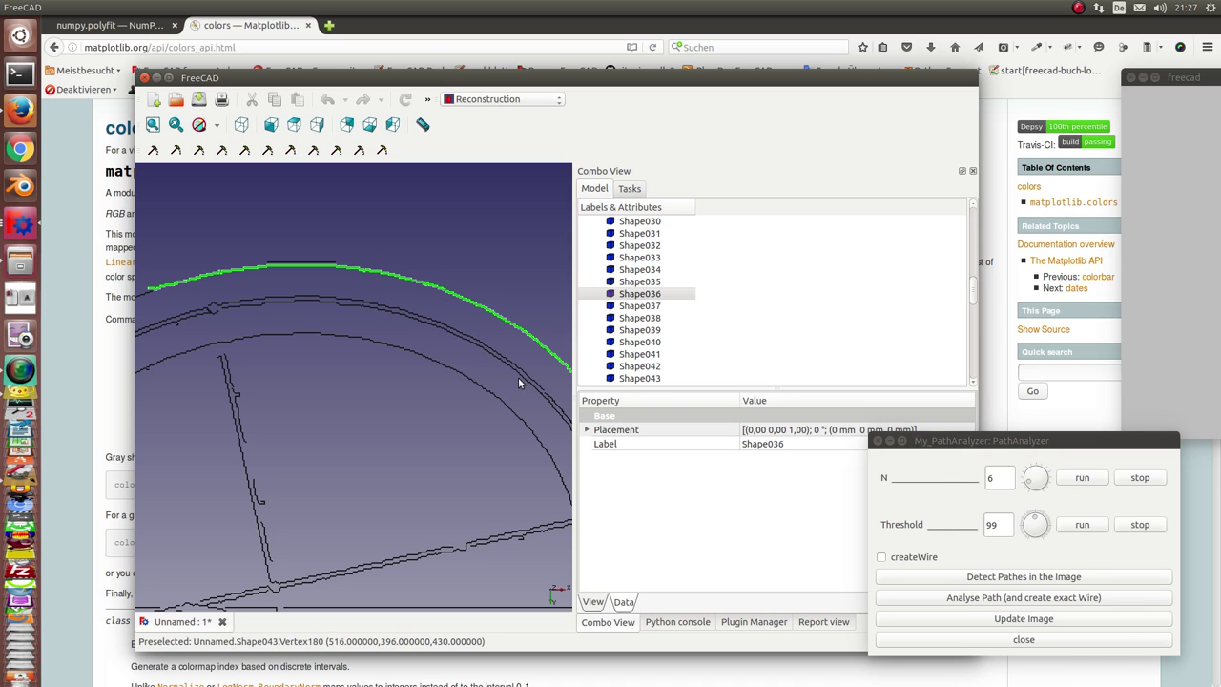
pyautogui.scroll(-2, 517, 376)
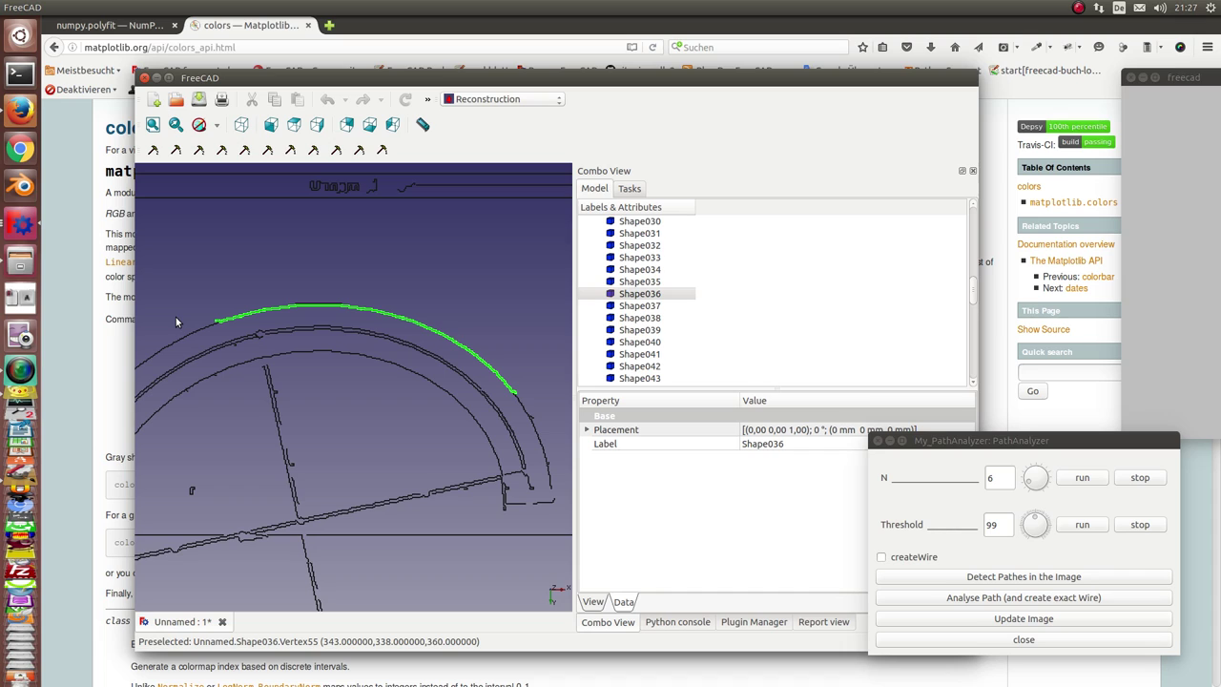
pyautogui.scroll(3, 654, 250)
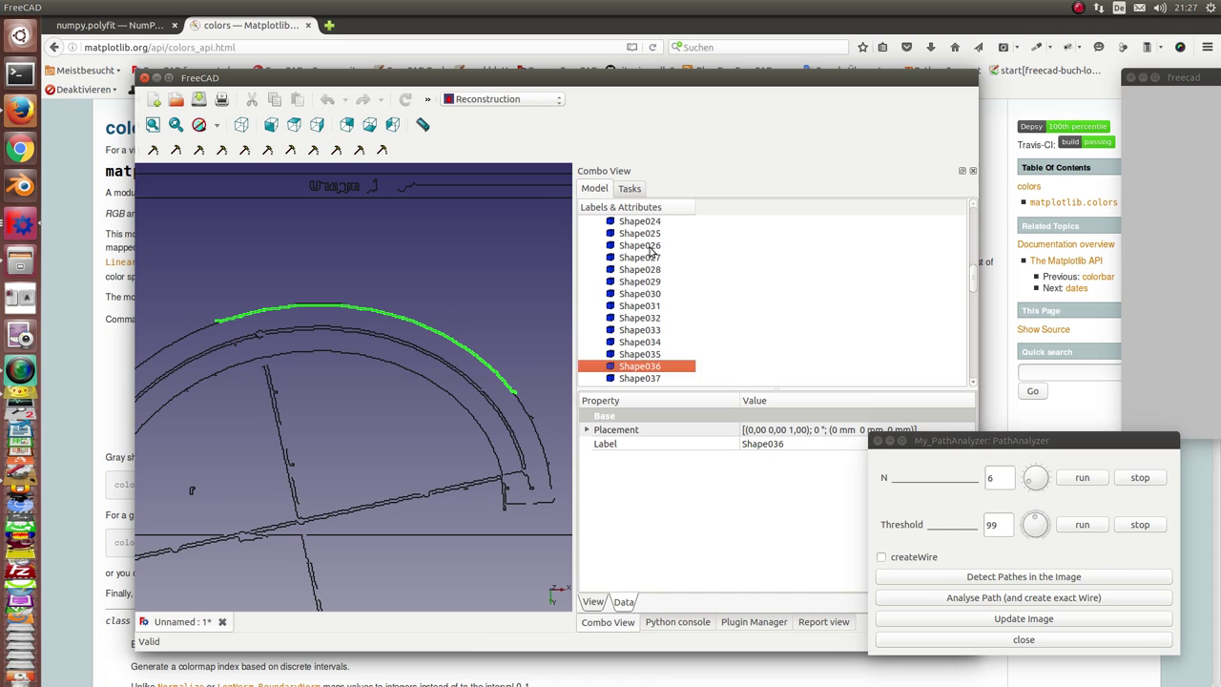
# Step: Select the left arc path Shape025 and move the PathAnalyzer dialog aside
pyautogui.click(648, 270)
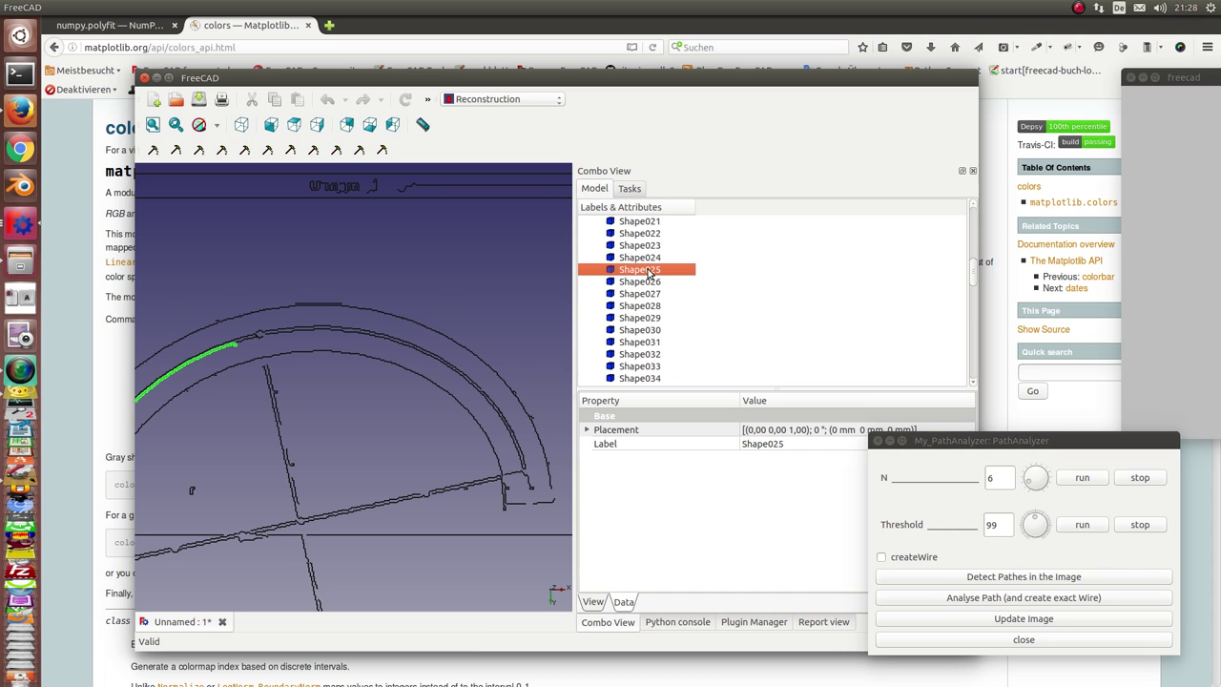
pyautogui.scroll(-2, 376, 350)
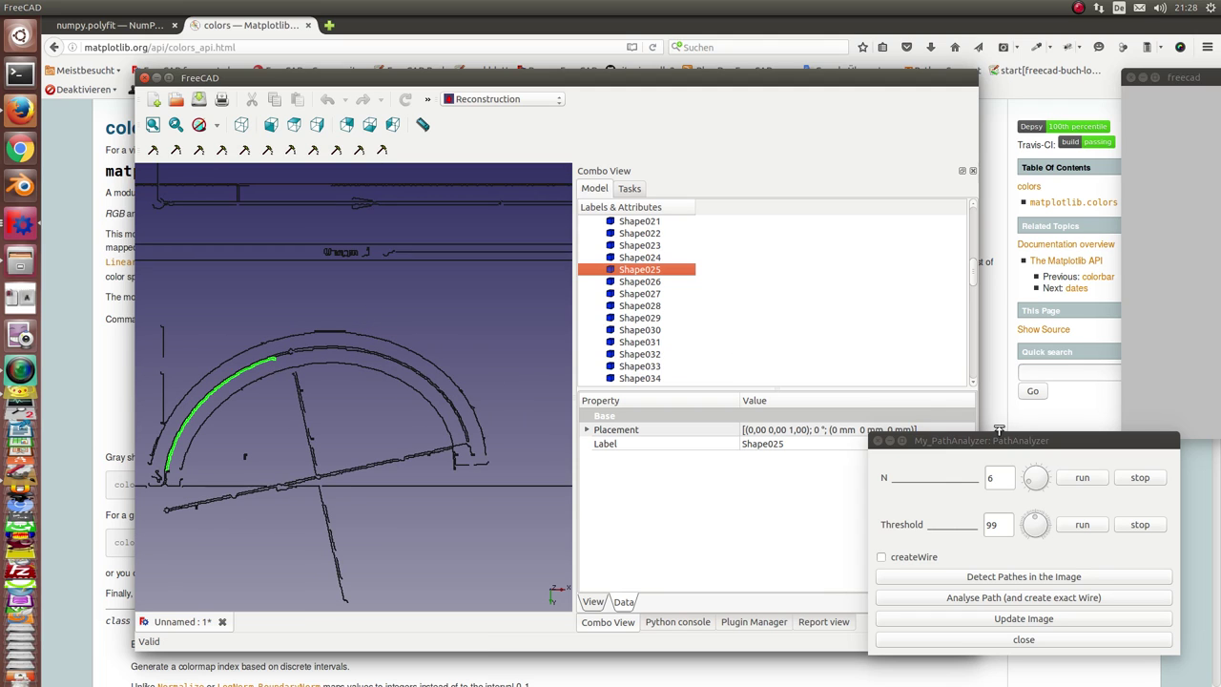
pyautogui.moveTo(1028, 441); pyautogui.dragTo(937, 338)
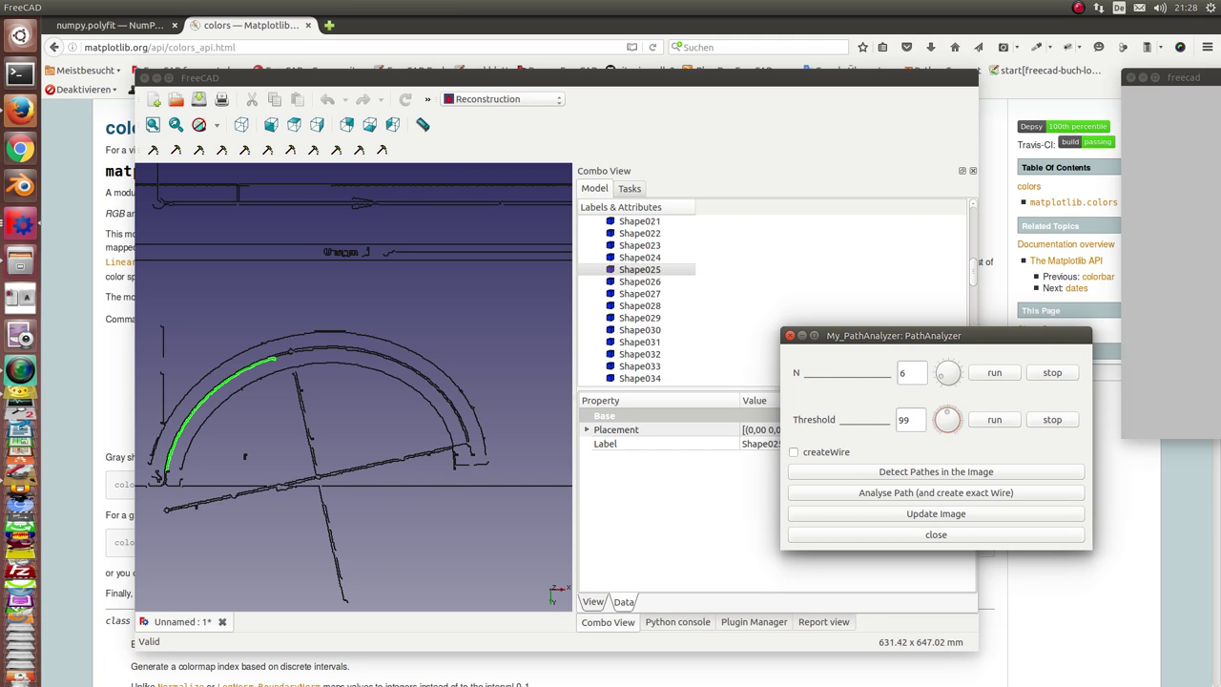
# Step: Analyse Shape025, fitting it as a single arc of radius 175
pyautogui.moveTo(1173, 77); pyautogui.dragTo(232, 81)
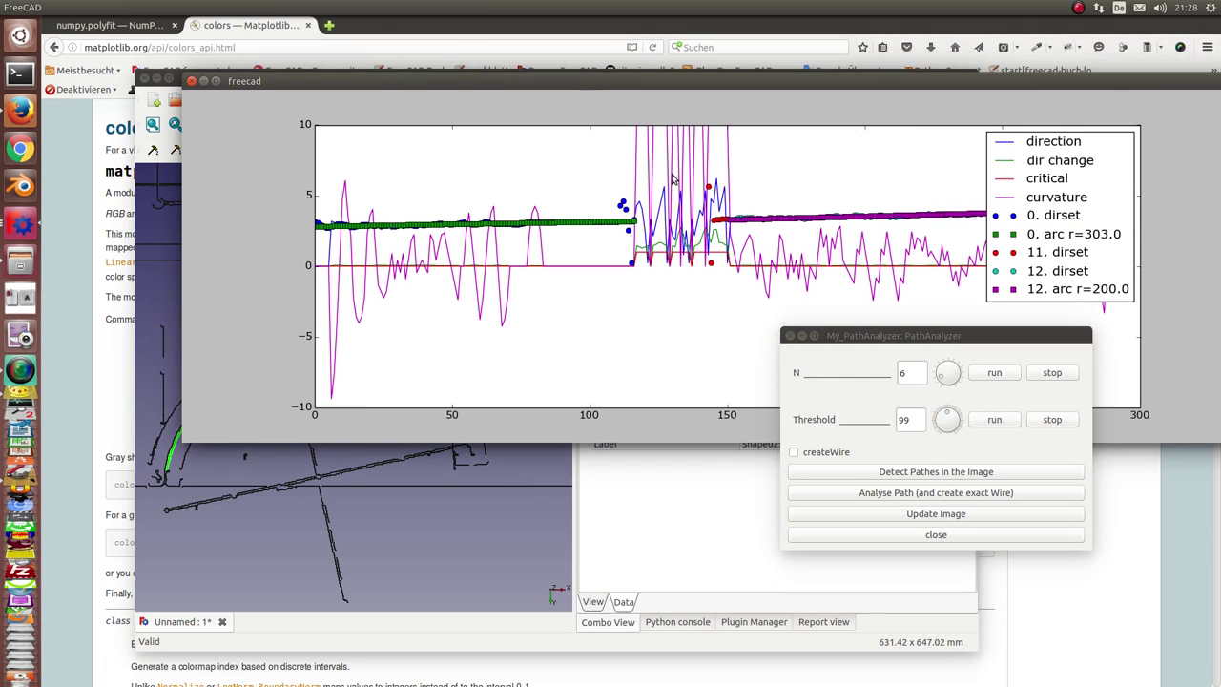
pyautogui.click(881, 496)
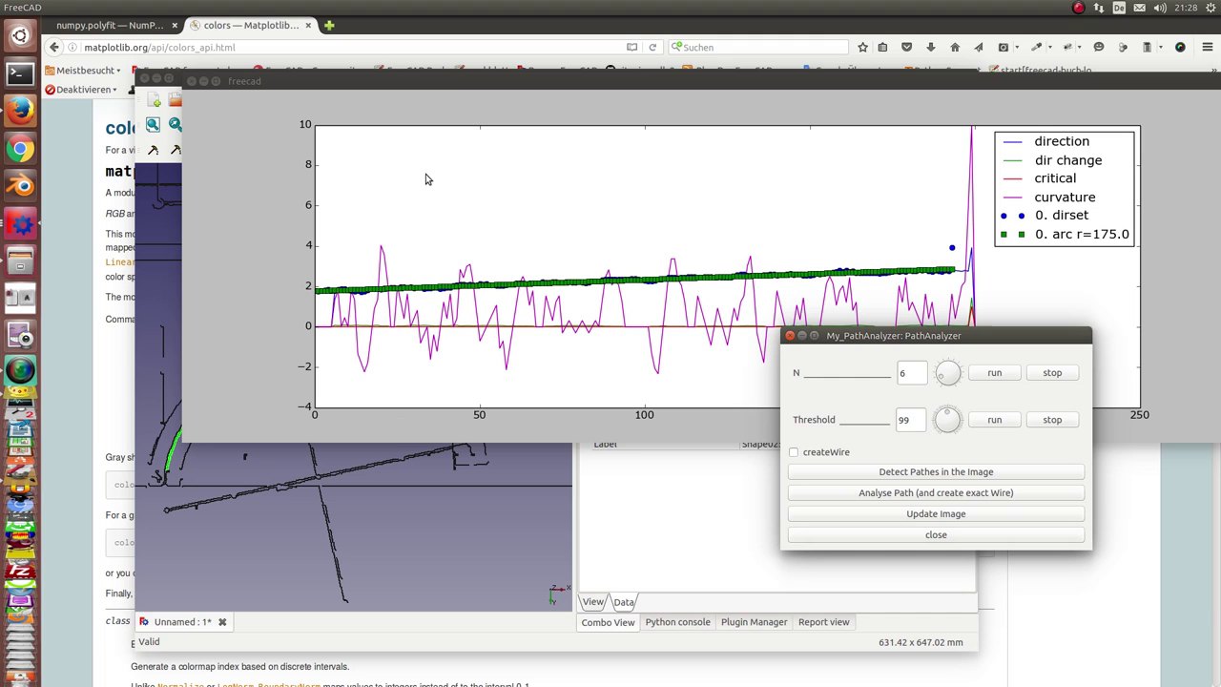
pyautogui.moveTo(300, 84); pyautogui.dragTo(1216, 127)
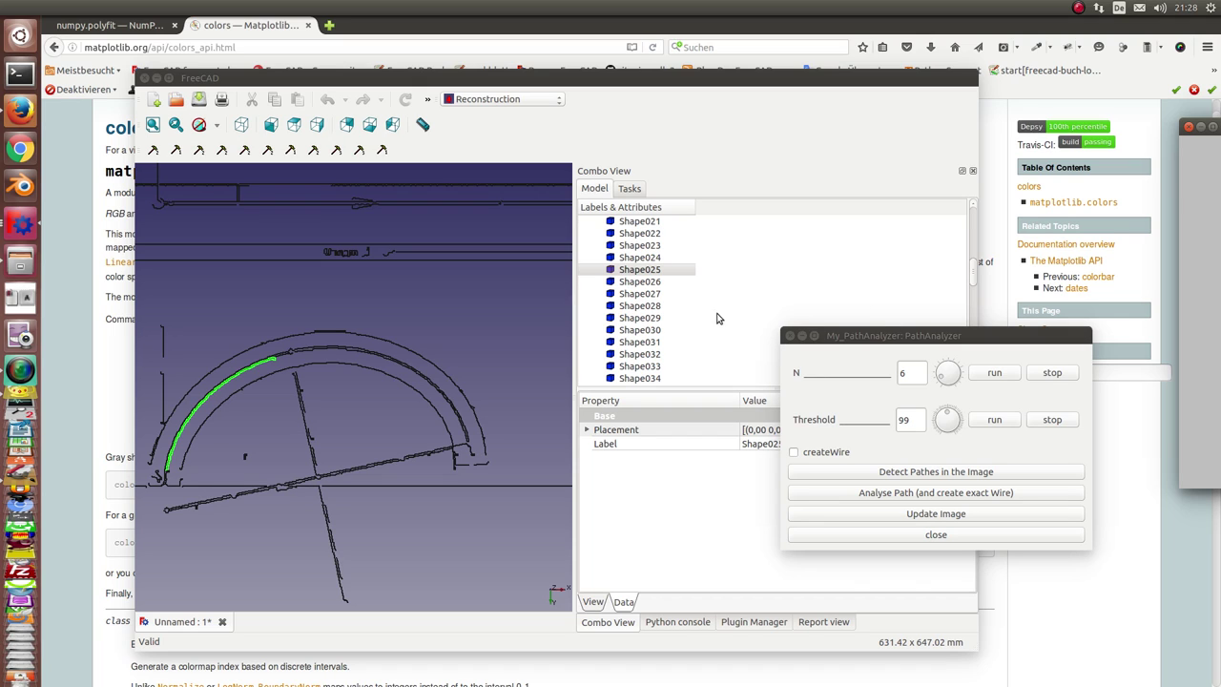
# Step: Delete every detected shape from Shape through Line001, then select My_ImageFile to show its properties
pyautogui.moveTo(840, 335); pyautogui.dragTo(913, 427)
pyautogui.scroll(3, 718, 279)
pyautogui.scroll(5, 718, 280)
pyautogui.click(638, 270)
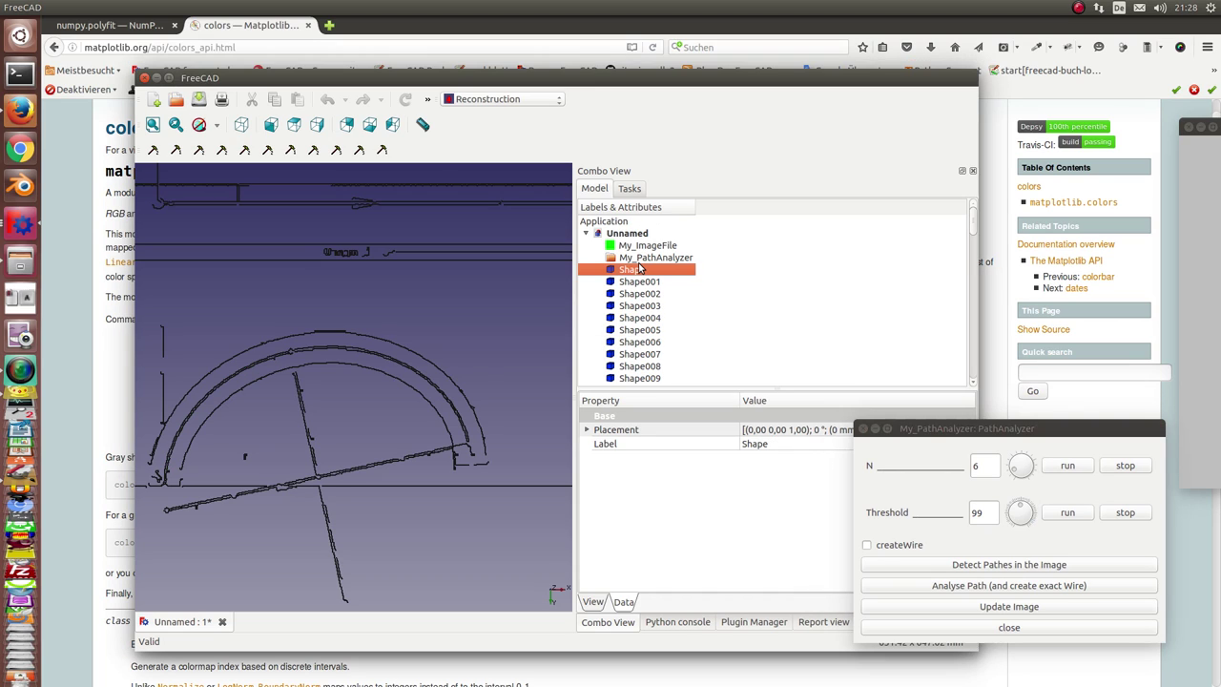
pyautogui.hotkey('shift', 'Down')
pyautogui.hotkey('shift', 'Down')
pyautogui.hotkey('shift', 'Down')
pyautogui.hotkey('shift', 'Down')
pyautogui.hotkey('shift', 'Down')
pyautogui.hotkey('shift', 'Down')
pyautogui.hotkey('shift', 'Down')
pyautogui.hotkey('shift', 'Down')
pyautogui.hotkey('shift', 'Down')
pyautogui.hotkey('shift', 'Down')
pyautogui.hotkey('shift', 'Down')
pyautogui.hotkey('shift', 'Down')
pyautogui.hotkey('shift', 'Down')
pyautogui.hotkey('shift', 'Down')
pyautogui.hotkey('shift', 'Down')
pyautogui.hotkey('shift', 'Down')
pyautogui.hotkey('shift', 'Down')
pyautogui.hotkey('shift', 'Down')
pyautogui.hotkey('shift', 'Down')
pyautogui.hotkey('shift', 'Down')
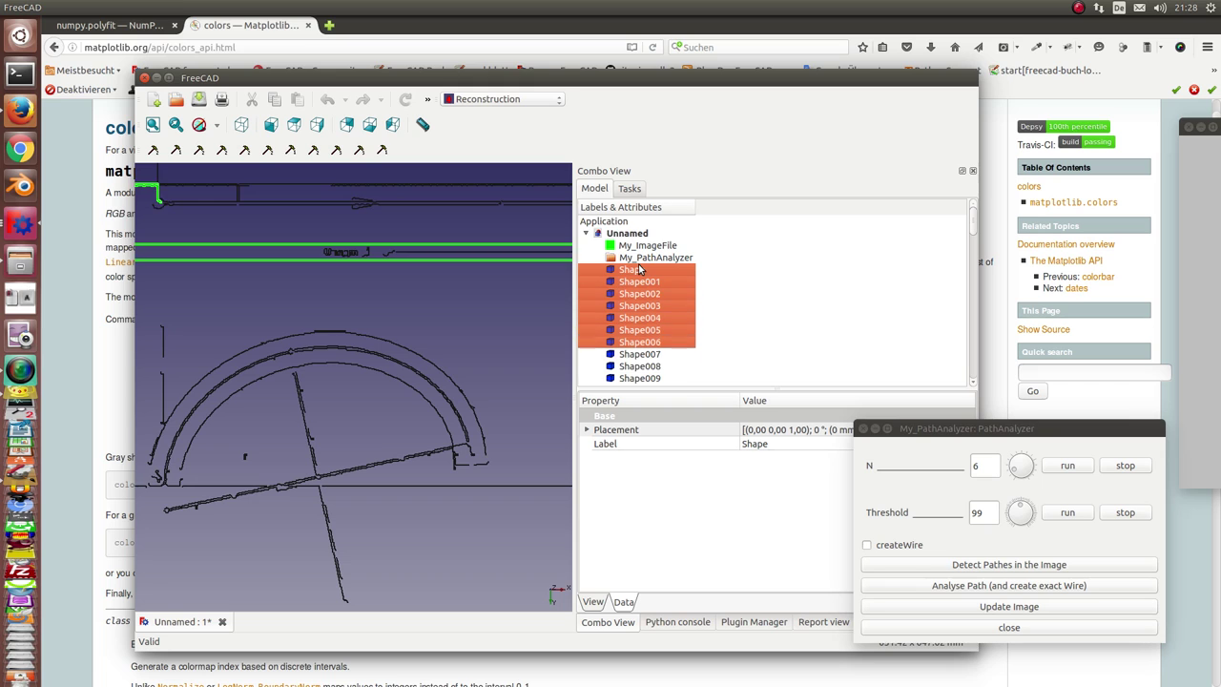
pyautogui.hotkey('shift', 'Down')
pyautogui.hotkey('shift', 'Down')
pyautogui.hotkey('shift', 'Down')
pyautogui.hotkey('shift', 'Down')
pyautogui.hotkey('shift', 'Down')
pyautogui.hotkey('shift', 'Down')
pyautogui.hotkey('shift', 'Down')
pyautogui.hotkey('shift', 'Down')
pyautogui.hotkey('shift', 'Down')
pyautogui.hotkey('shift', 'Down')
pyautogui.hotkey('shift', 'Down')
pyautogui.hotkey('shift', 'Down')
pyautogui.hotkey('shift', 'Down')
pyautogui.hotkey('shift', 'Down')
pyautogui.hotkey('shift', 'Down')
pyautogui.hotkey('shift', 'Down')
pyautogui.hotkey('shift', 'Down')
pyautogui.hotkey('shift', 'Down')
pyautogui.hotkey('shift', 'Down')
pyautogui.hotkey('shift', 'Down')
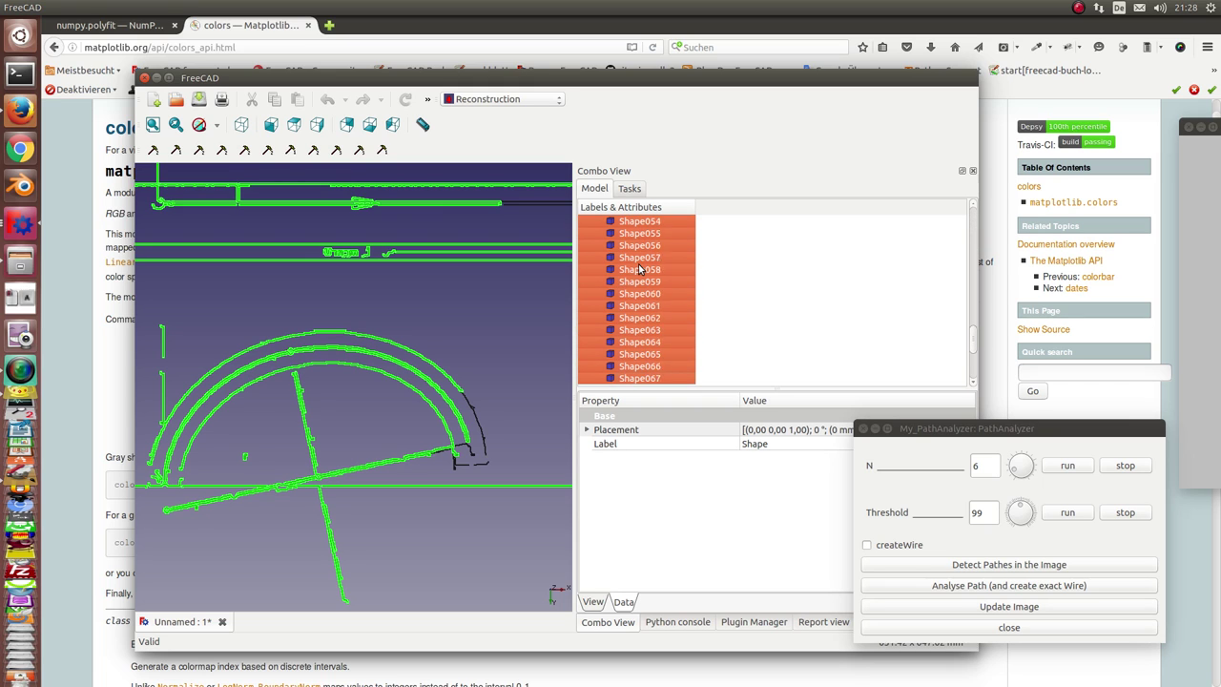
pyautogui.press('Delete')
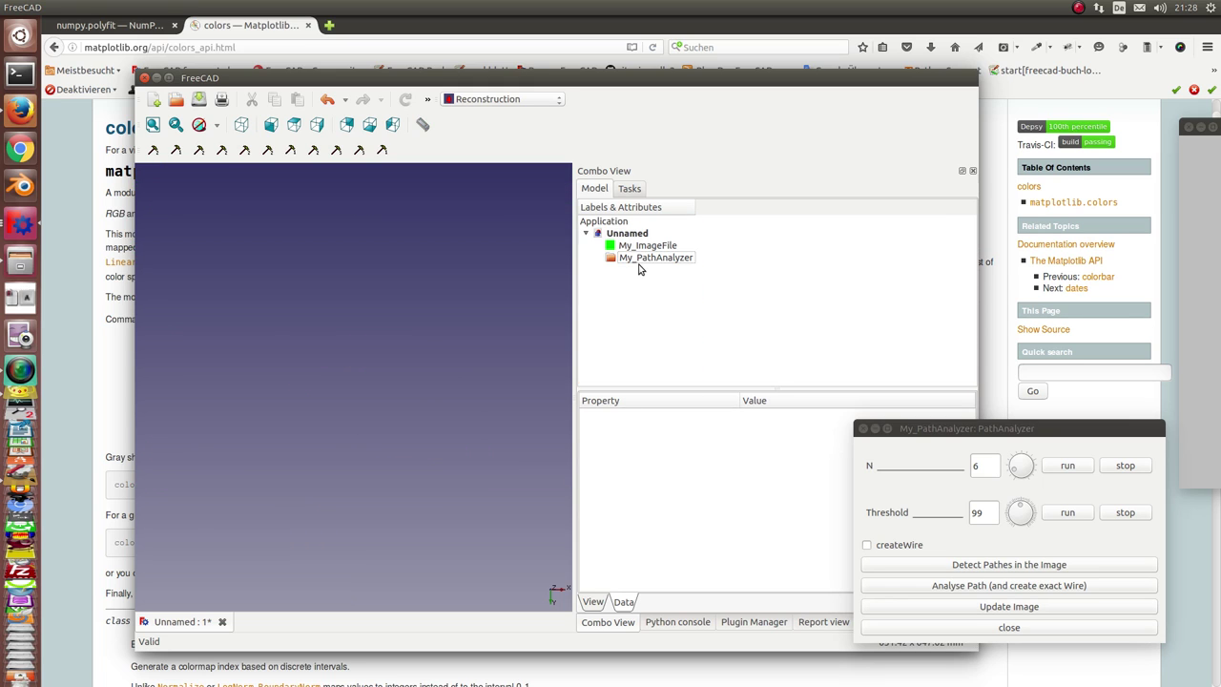
pyautogui.click(667, 246)
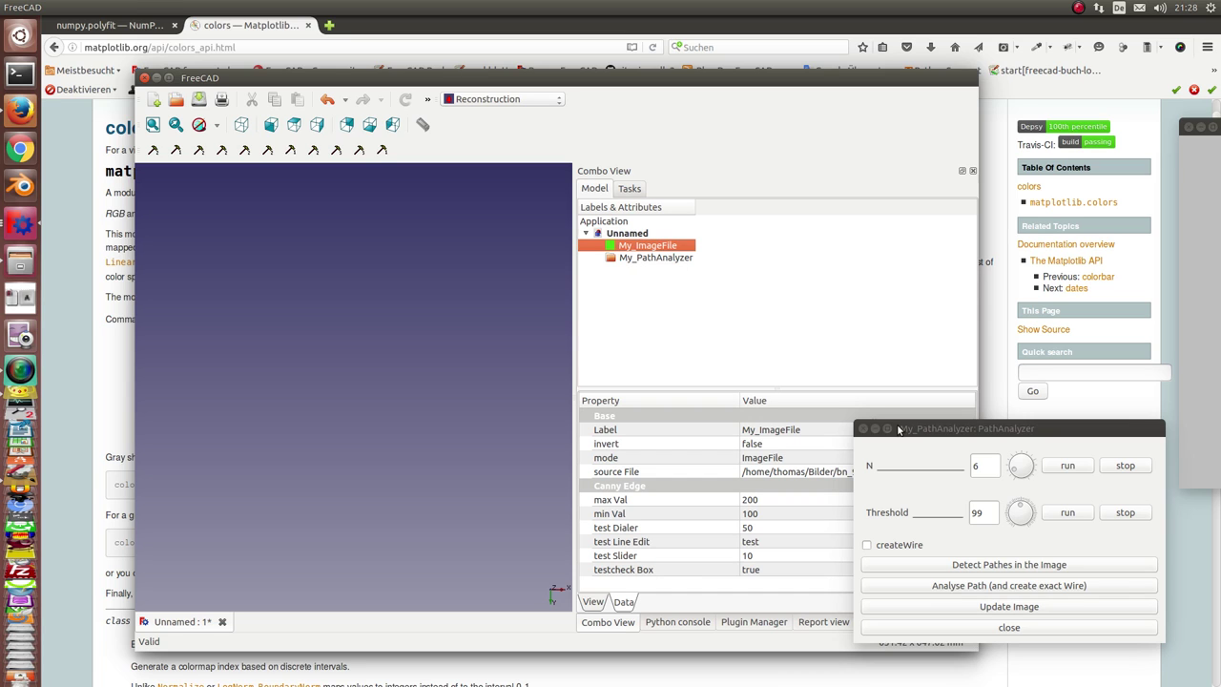
pyautogui.moveTo(932, 432); pyautogui.dragTo(954, 513)
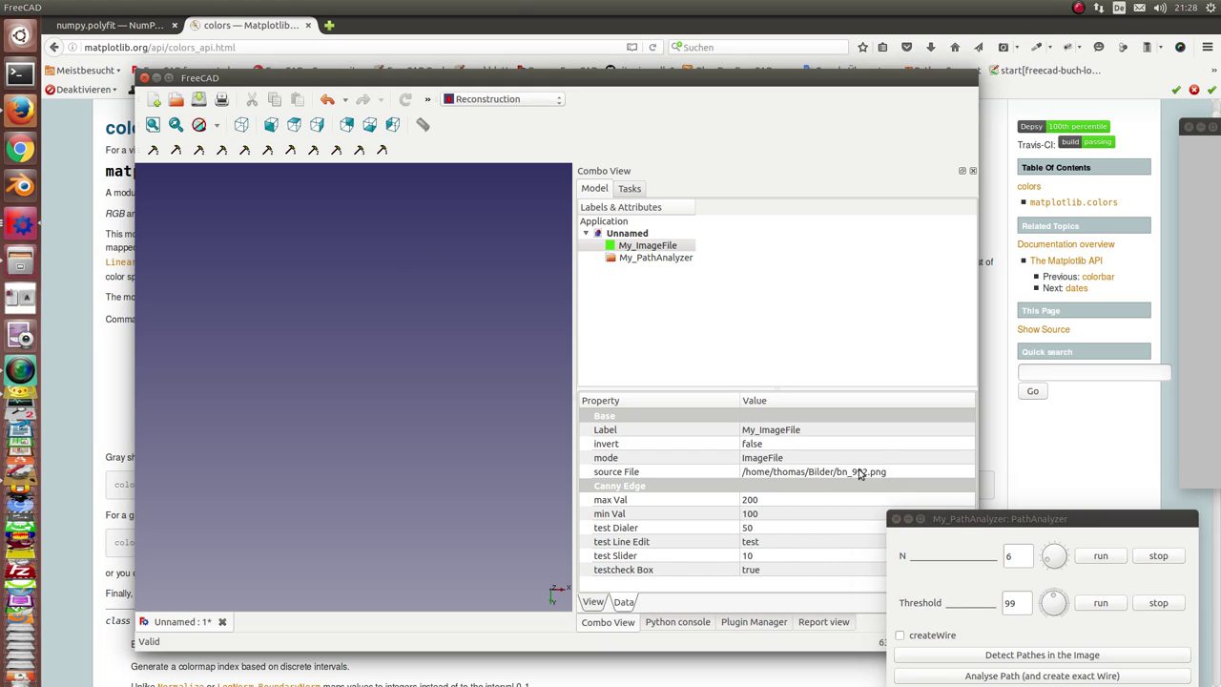
# Step: Change My_ImageFile's source File to bn_935.png
pyautogui.click(863, 471)
pyautogui.click(863, 471)
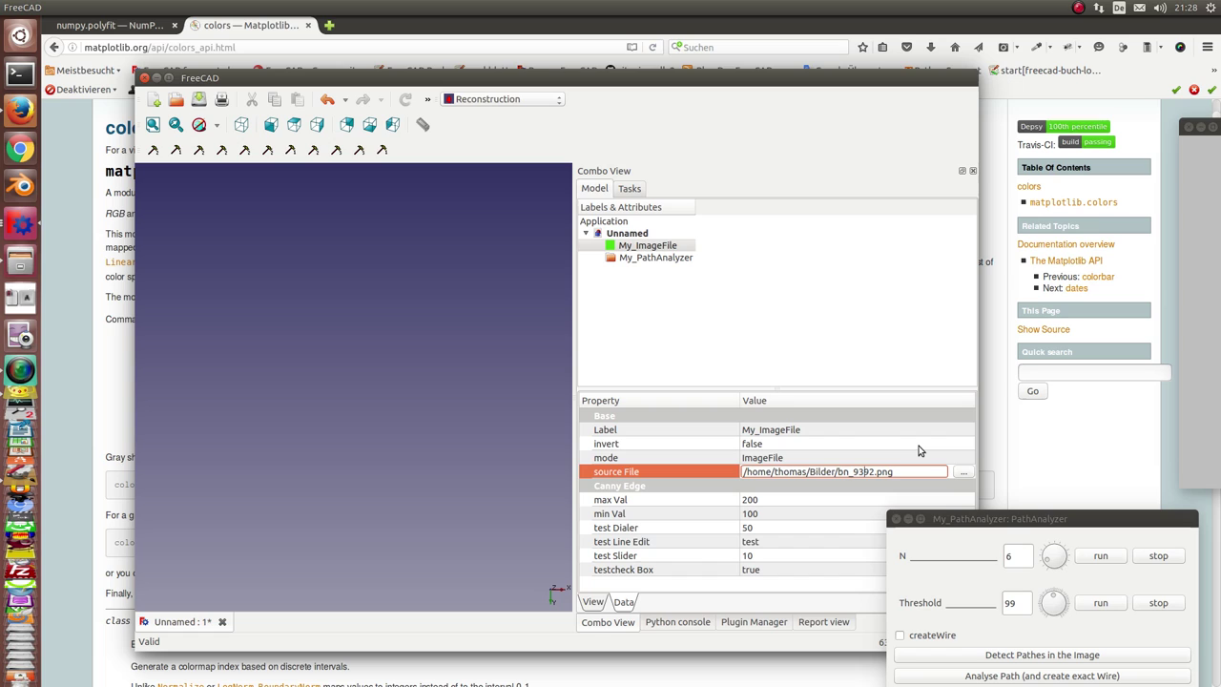
pyautogui.press('Delete')
pyautogui.write('5')
pyautogui.press('Return')
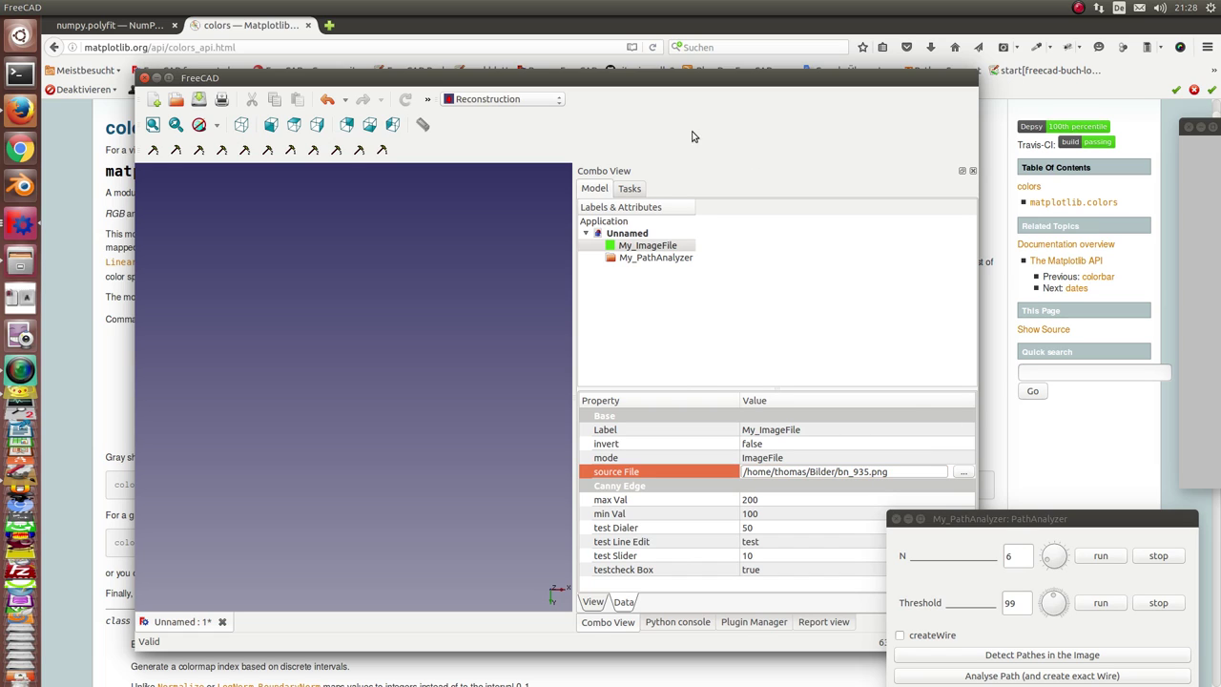
# Step: Preview the bn_935.png part image with Show Image, then close the preview
pyautogui.rightClick(636, 248)
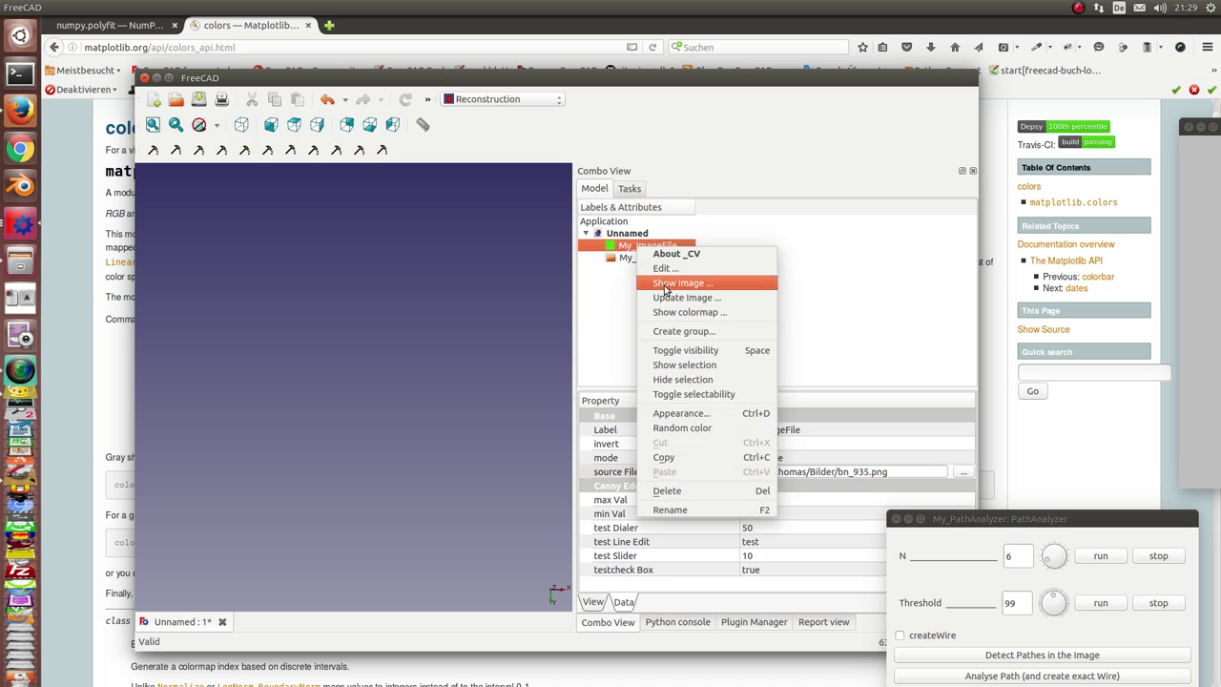
pyautogui.click(665, 286)
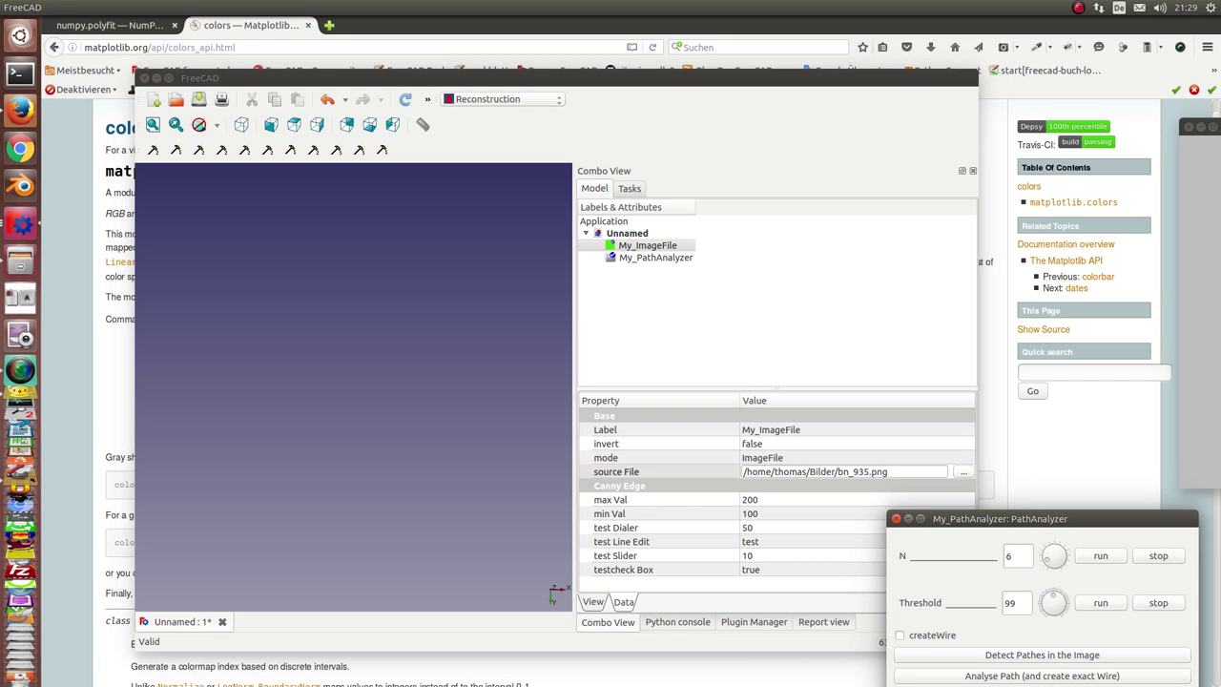
pyautogui.click(16, 225)
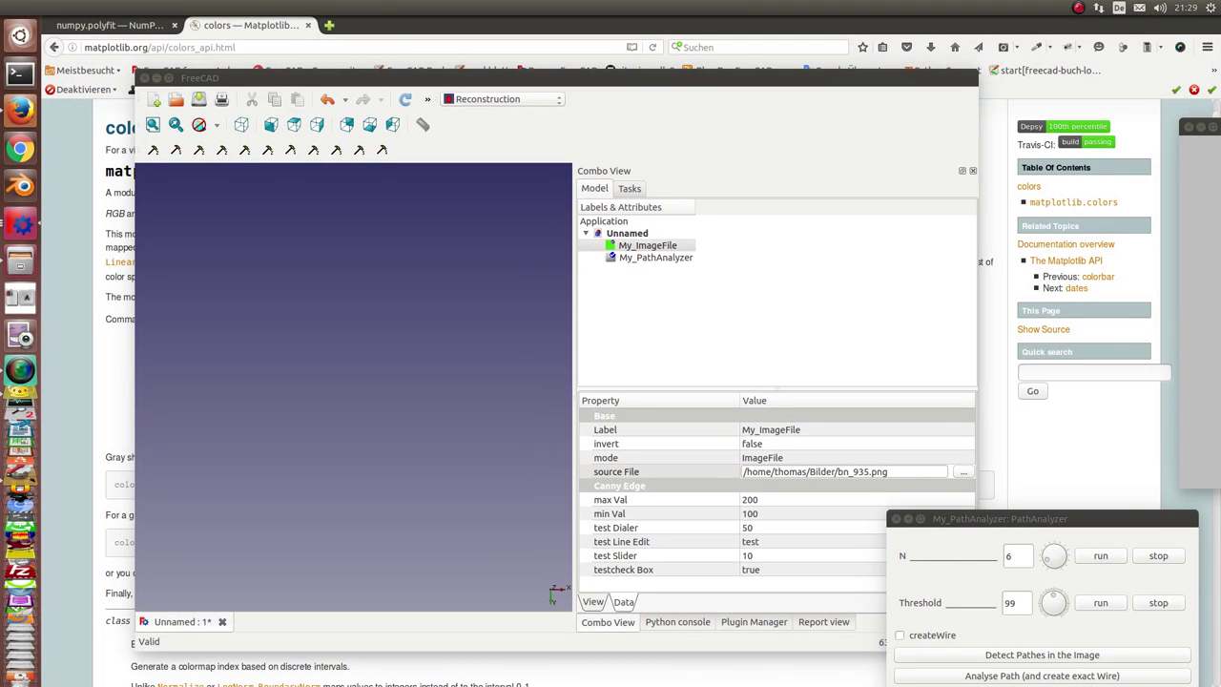
pyautogui.moveTo(983, 171); pyautogui.dragTo(321, 162)
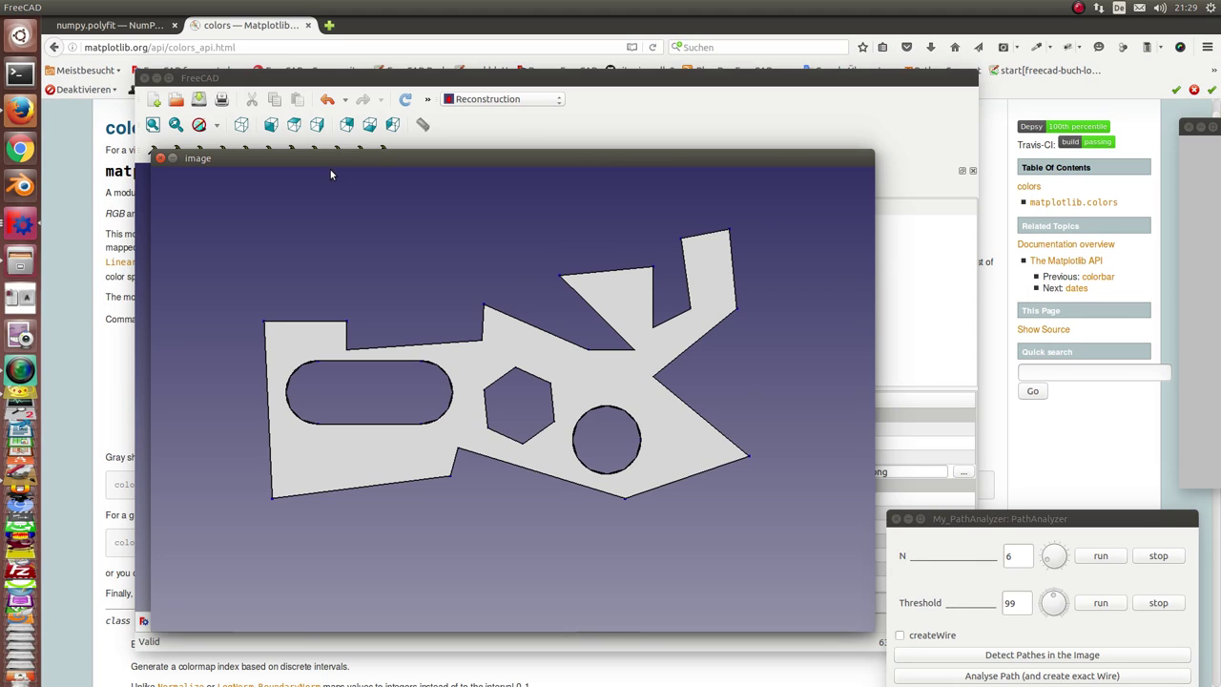
pyautogui.click(164, 160)
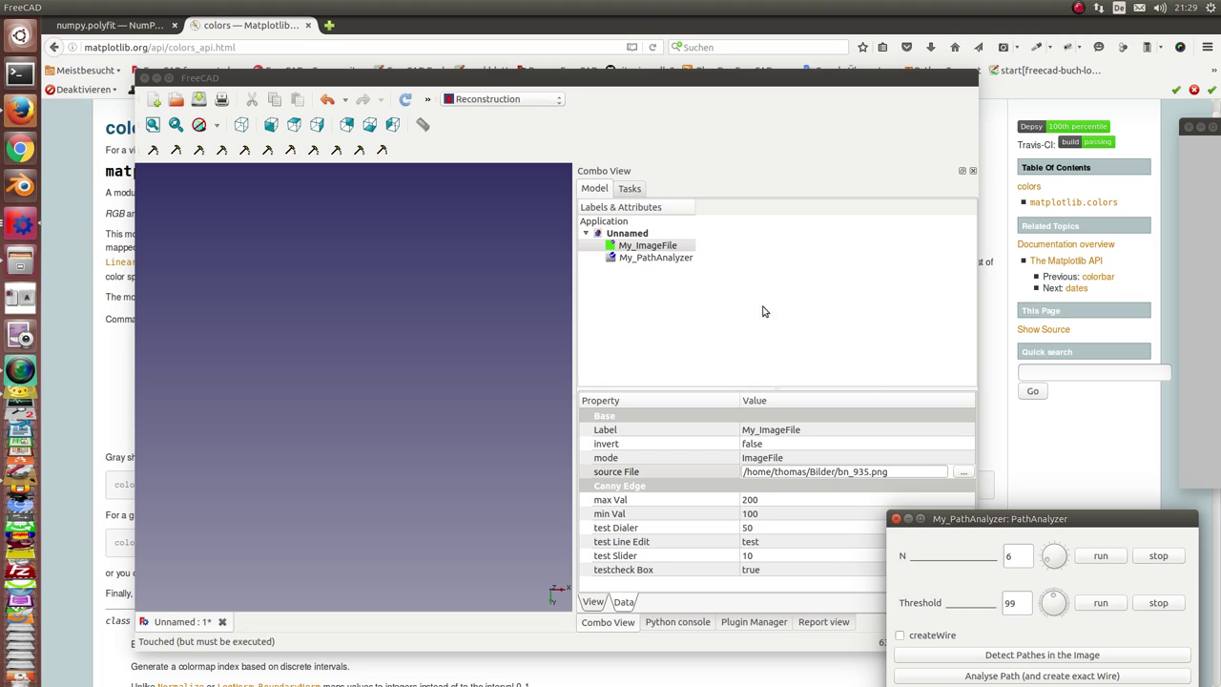
pyautogui.moveTo(996, 519); pyautogui.dragTo(894, 224)
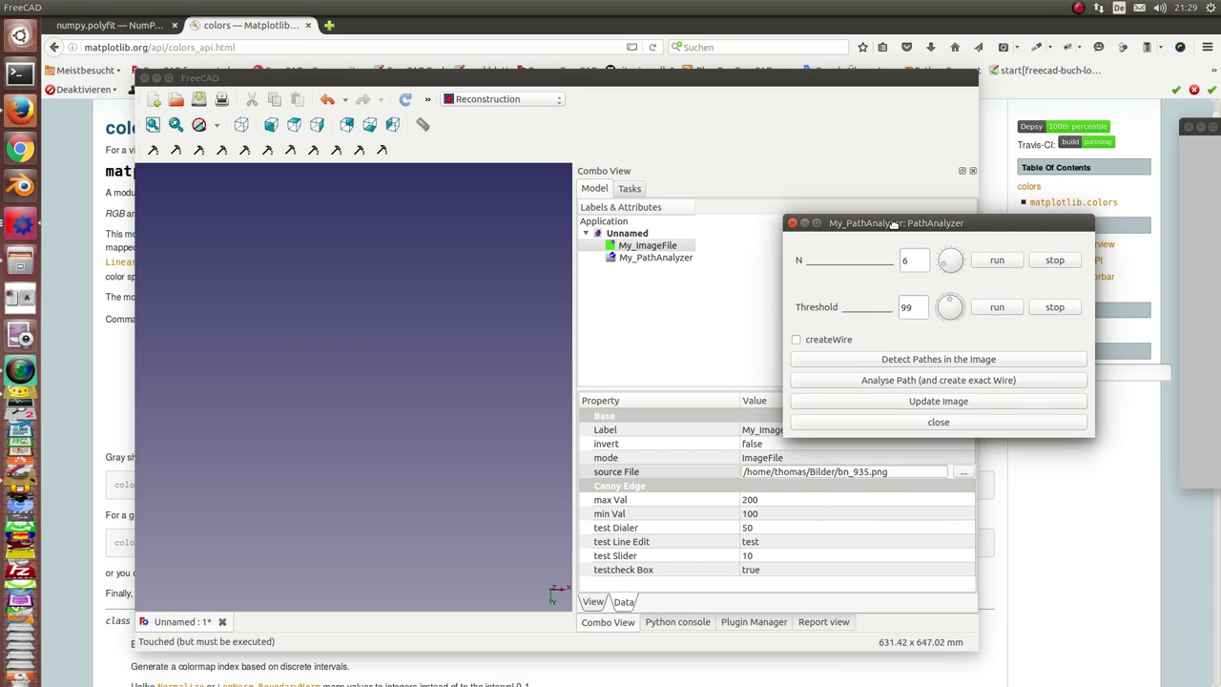
# Step: Detect paths in bn_935.png, tracing the plate outline, slot, hexagon and circular hole
pyautogui.click(911, 359)
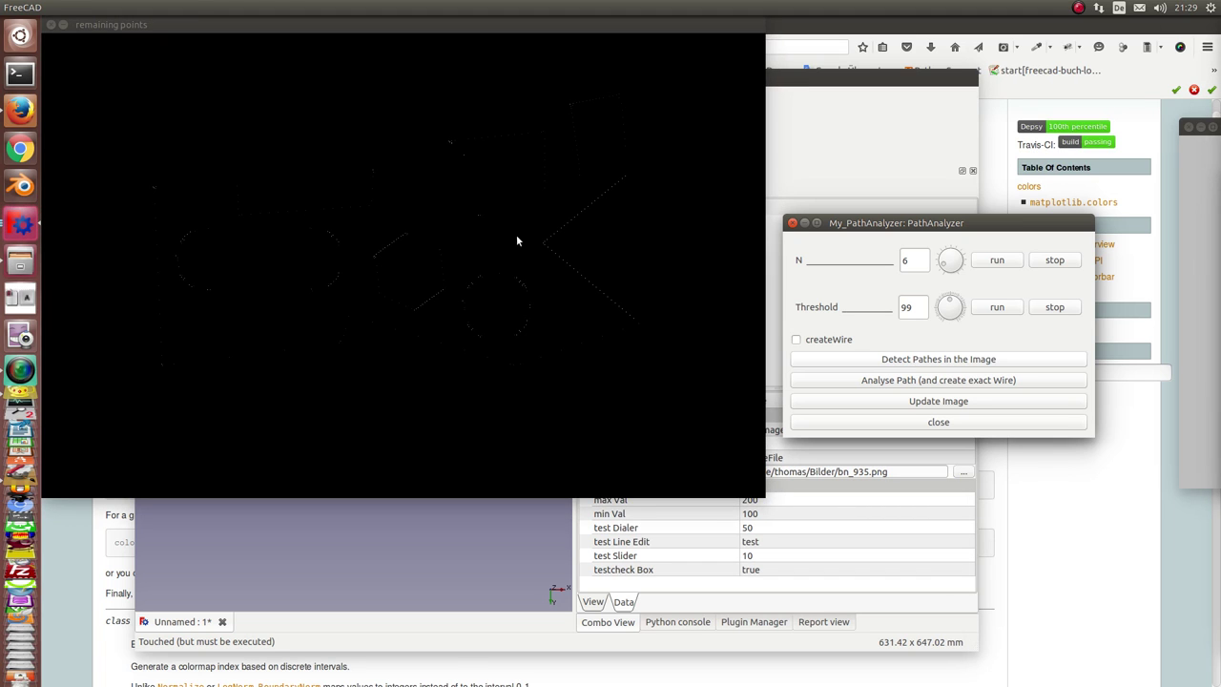
pyautogui.click(51, 24)
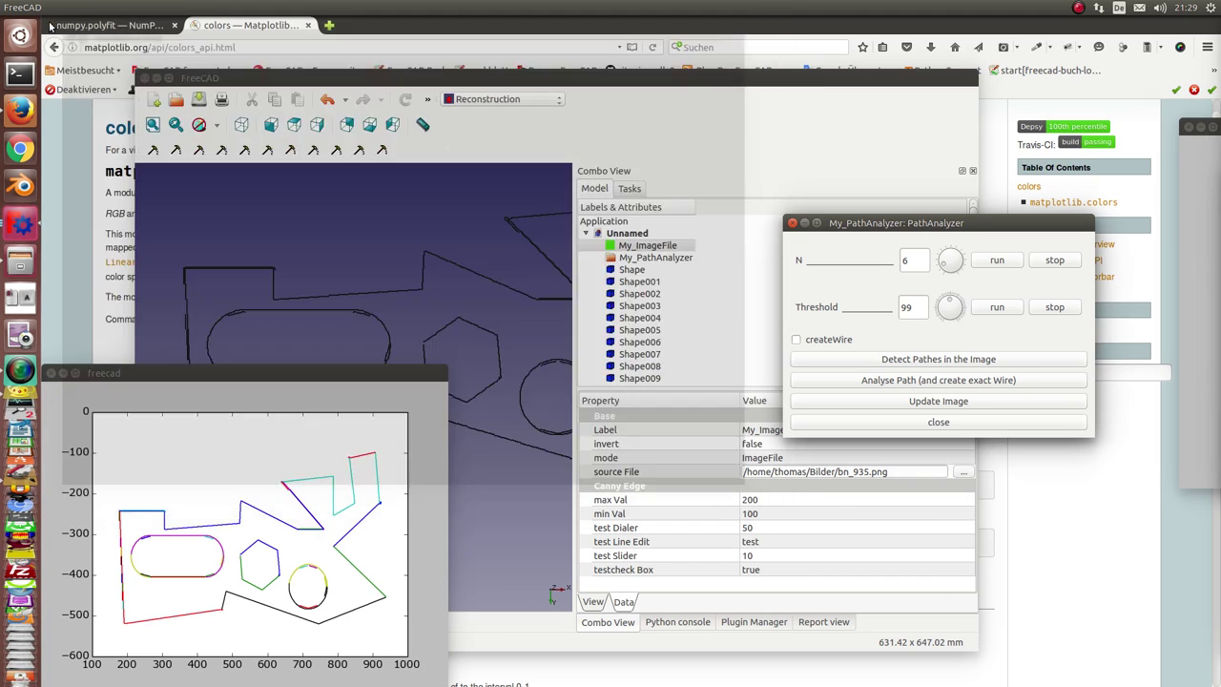
pyautogui.moveTo(262, 374); pyautogui.dragTo(795, 162)
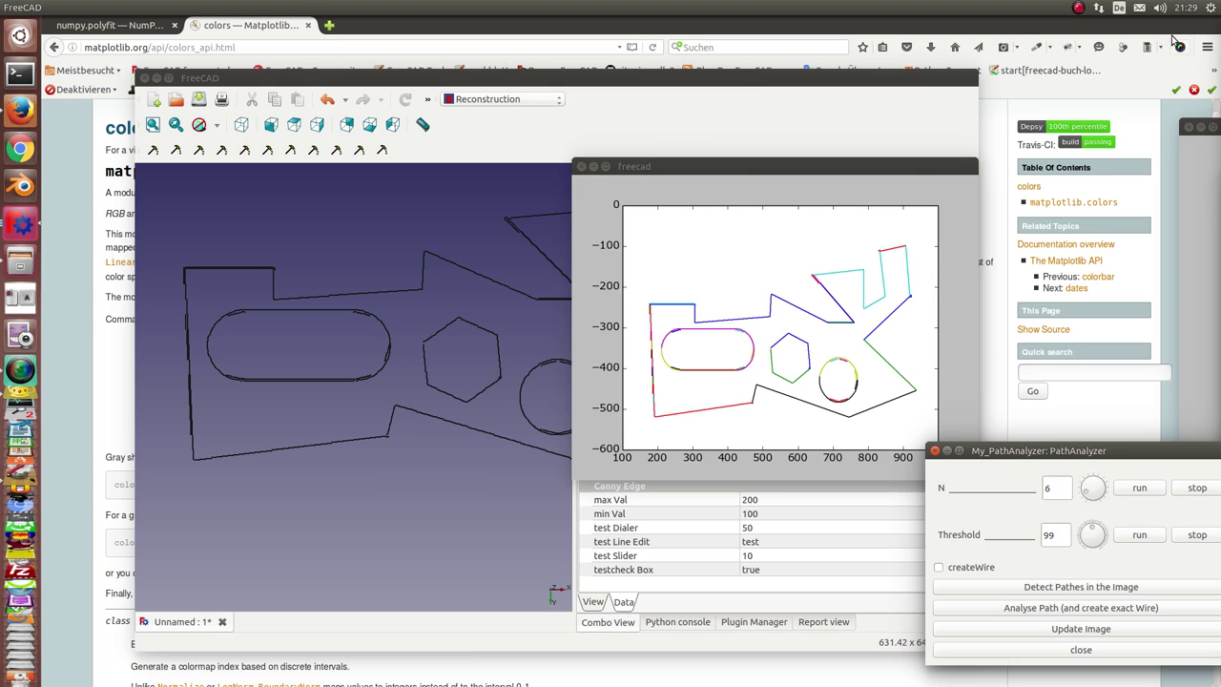
pyautogui.moveTo(737, 175); pyautogui.dragTo(1220, 132)
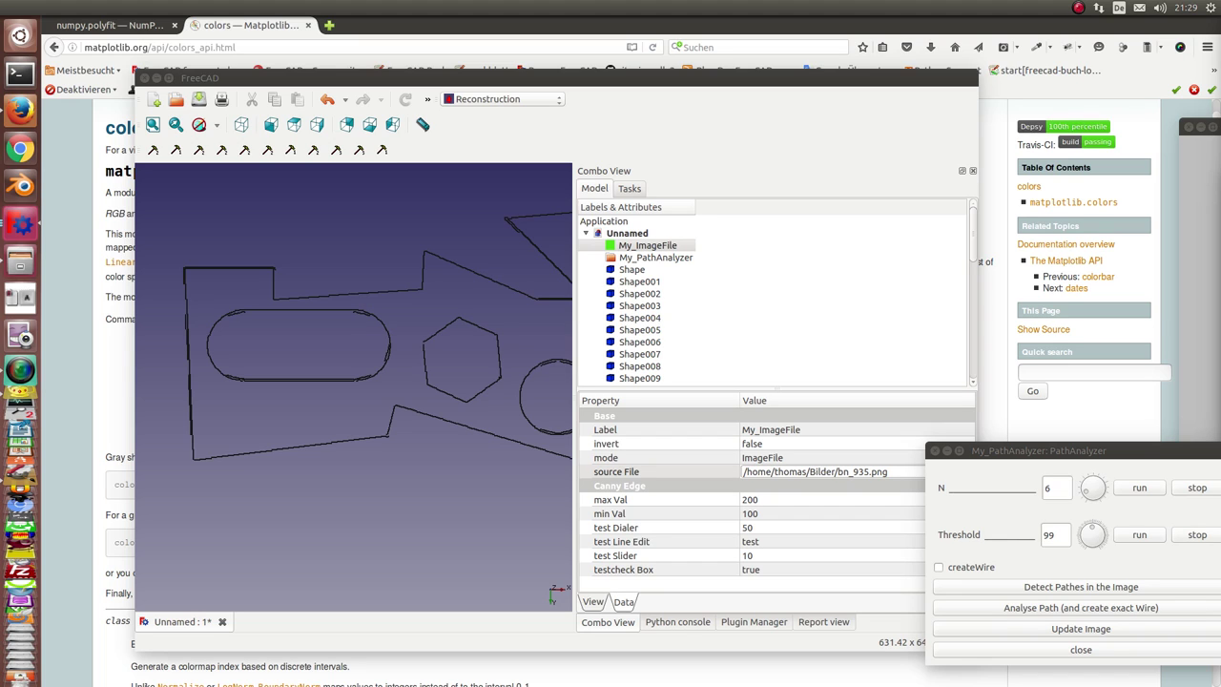
# Step: Select Shape027, the circular hole's lower arc, and maximize the FreeCAD window
pyautogui.scroll(-9, 654, 352)
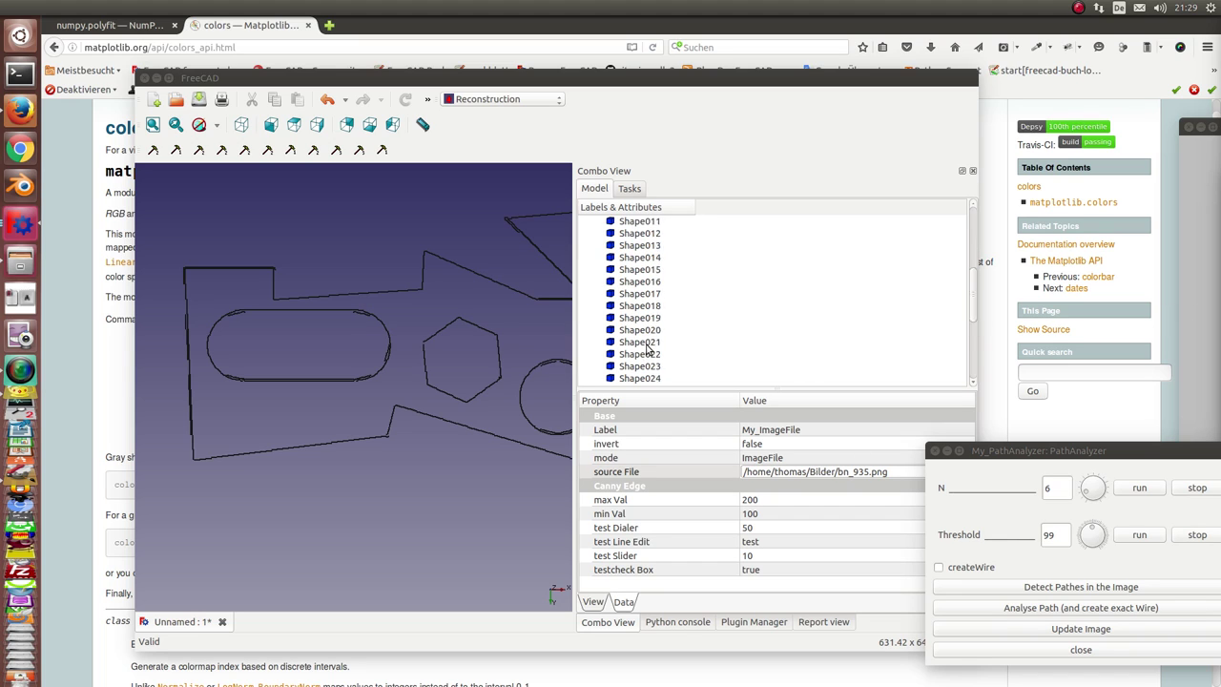
pyautogui.scroll(-1, 656, 352)
pyautogui.scroll(2, 672, 345)
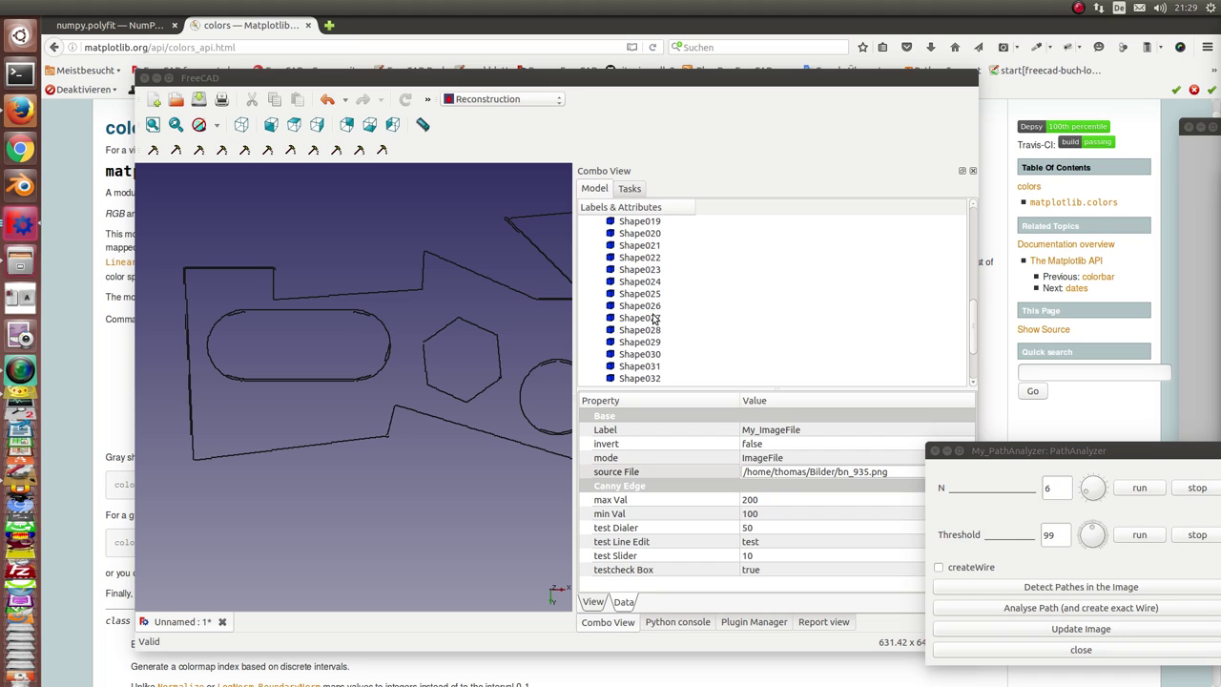
pyautogui.click(636, 317)
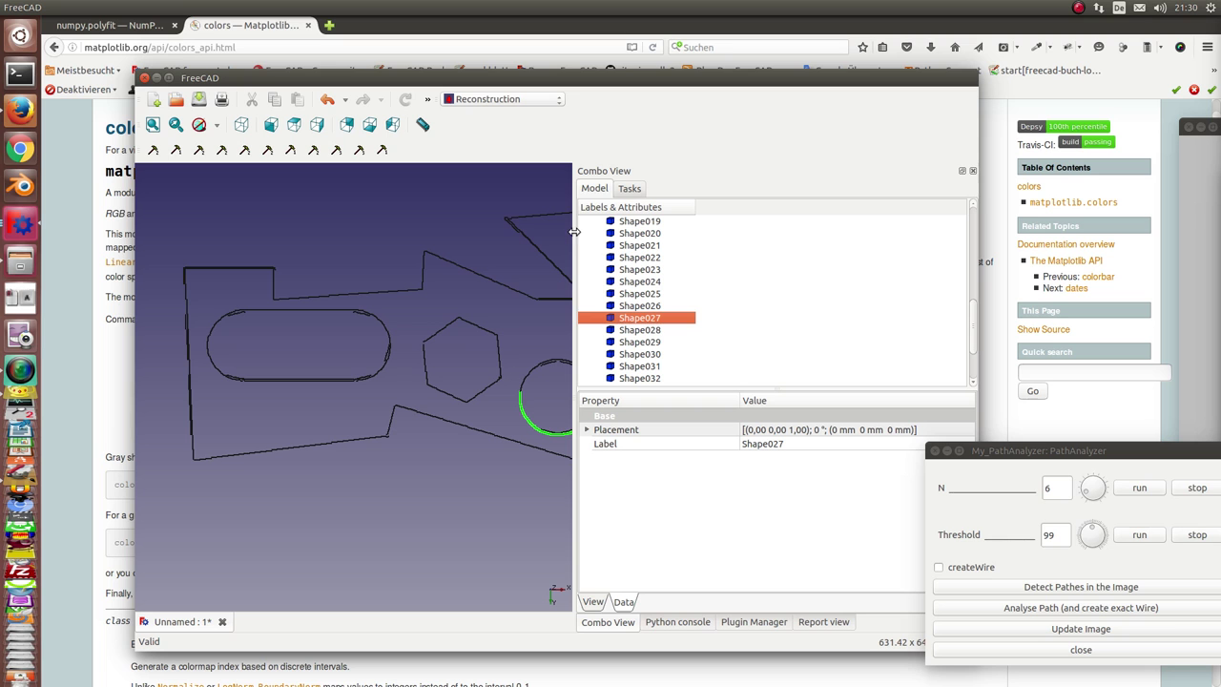
pyautogui.doubleClick(603, 79)
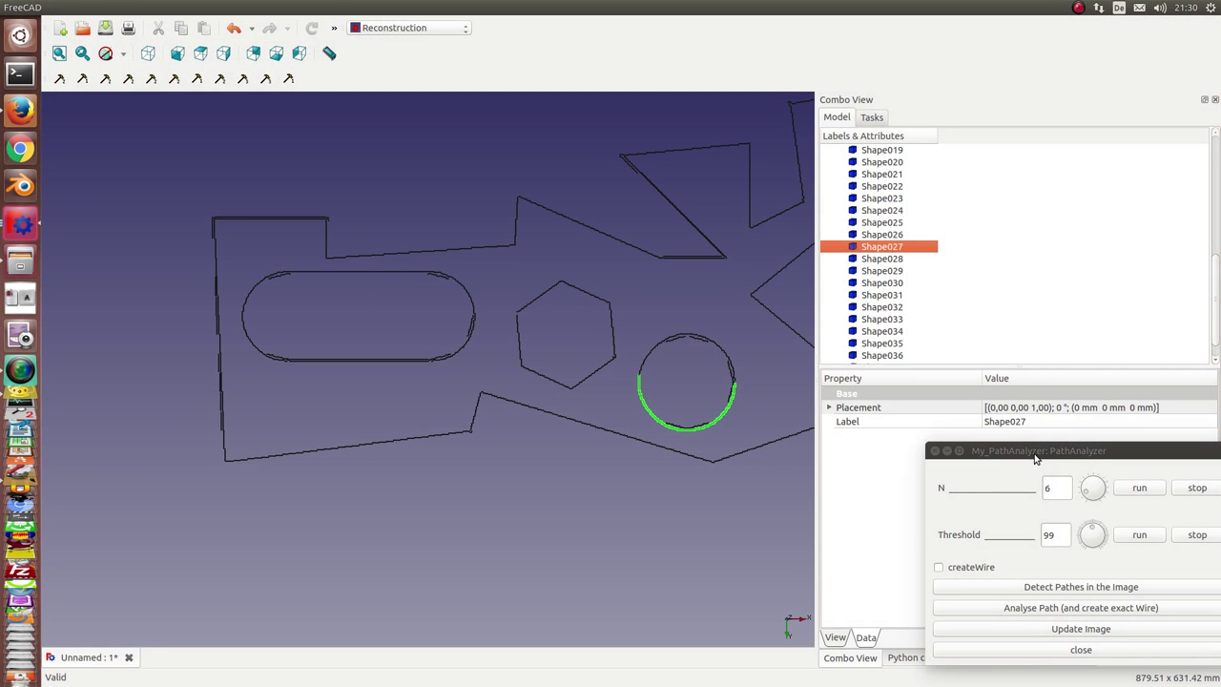
pyautogui.moveTo(1032, 452); pyautogui.dragTo(944, 261)
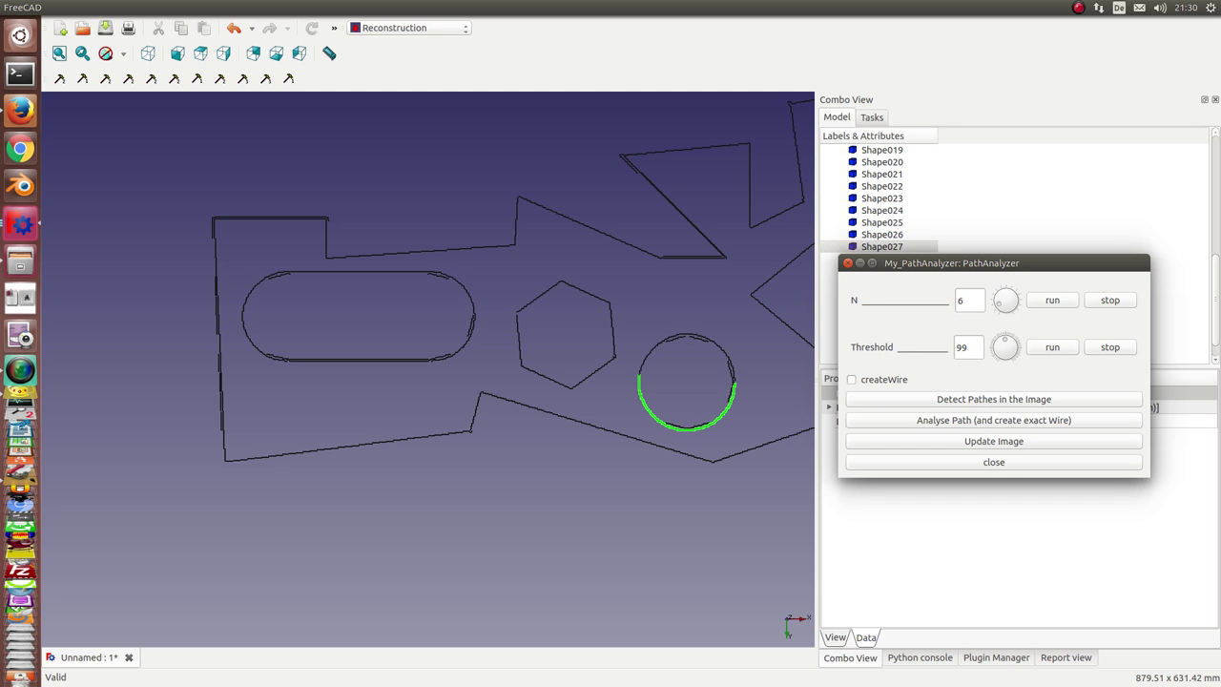
# Step: Analyse the lower circle arc Shape027 and bring the circle into view
pyautogui.click(994, 420)
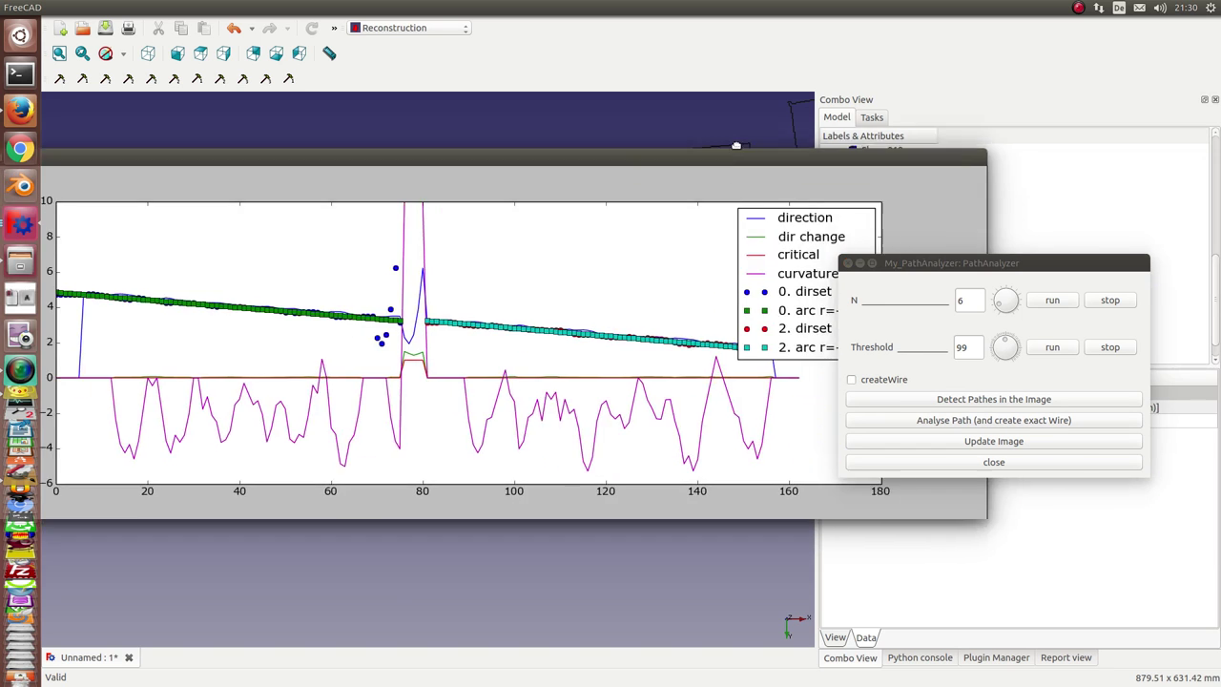
pyautogui.moveTo(859, 169); pyautogui.dragTo(904, 444)
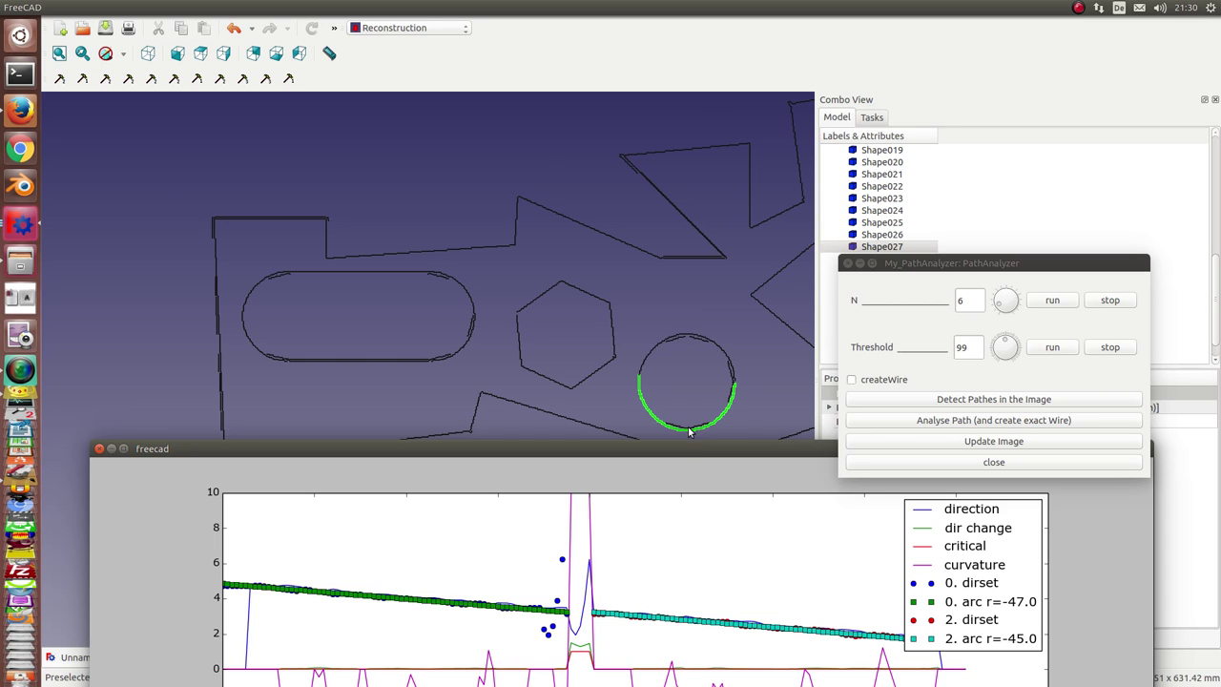
pyautogui.scroll(1, 690, 426)
pyautogui.moveTo(618, 354); pyautogui.dragTo(518, 302, button='middle')
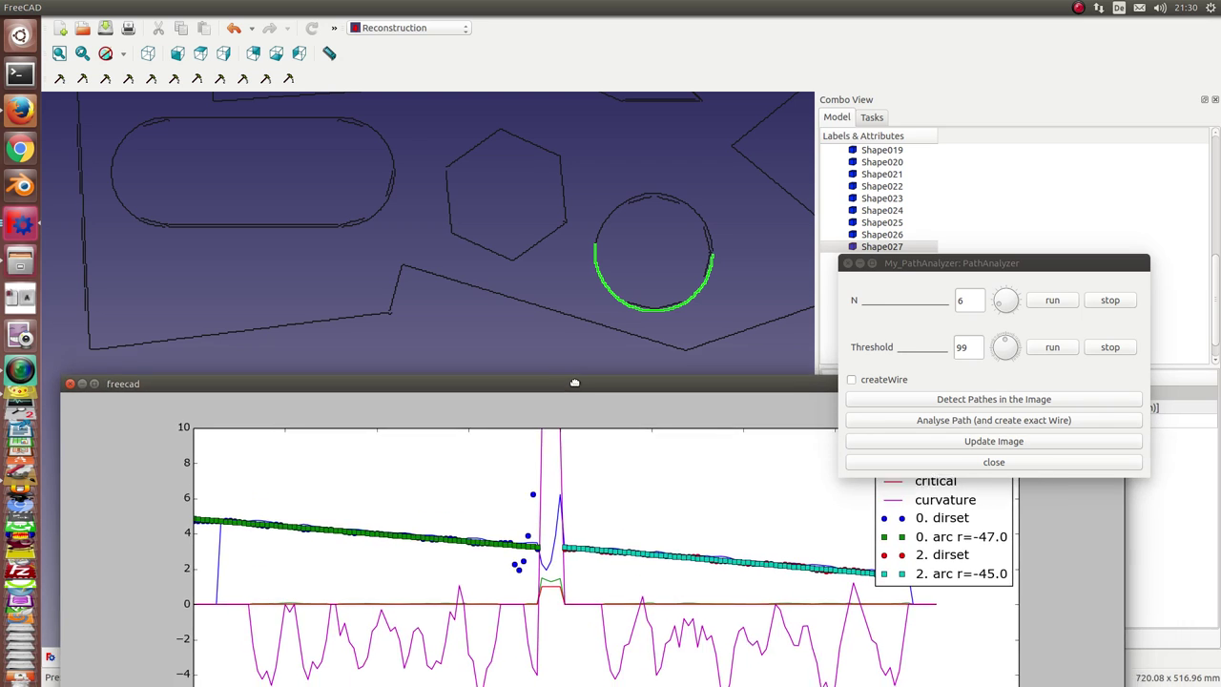
# Step: Raise the Threshold from 99 to 101 so the arc fits as one r=-50.0 arc
pyautogui.click(968, 341)
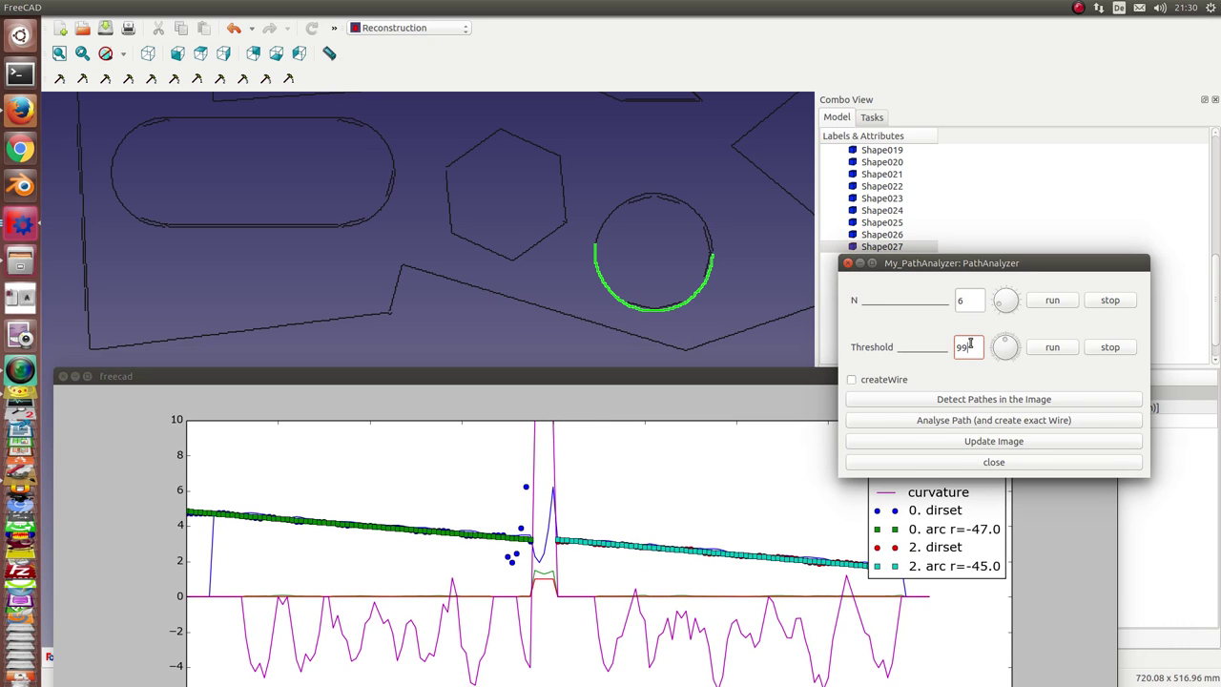
pyautogui.press('Tab')
pyautogui.press('Up')
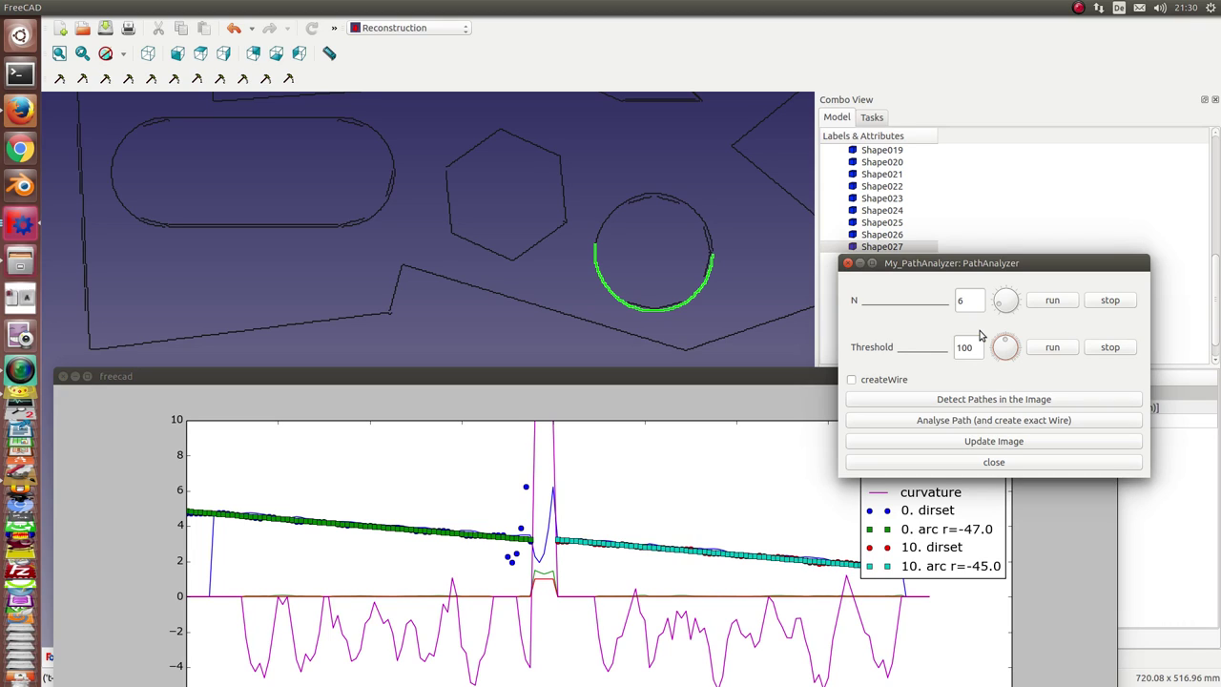
pyautogui.press('Up')
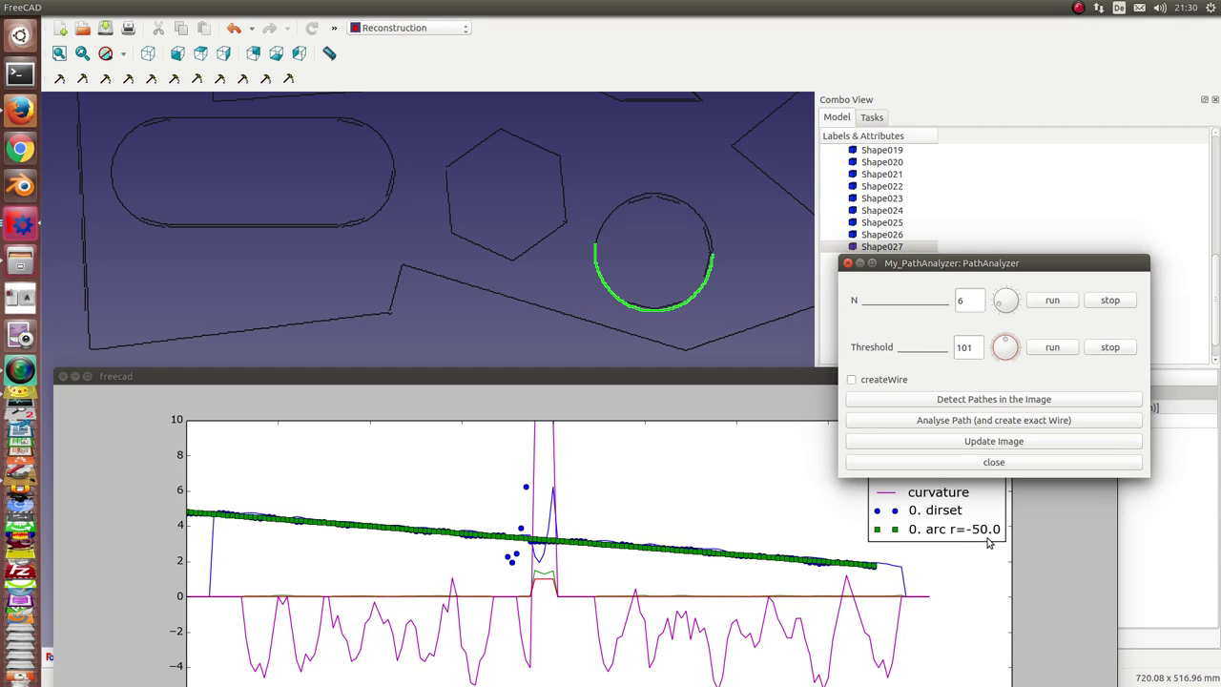
pyautogui.moveTo(1005, 255); pyautogui.dragTo(570, 462)
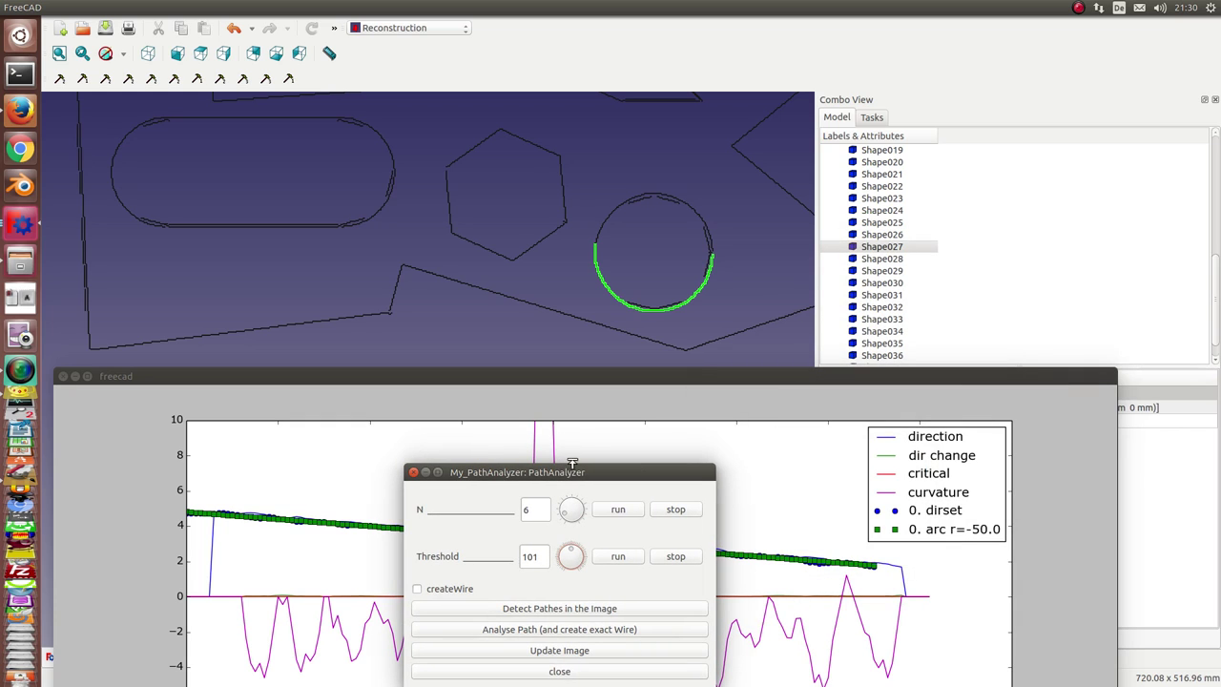
# Step: Select Shape026, the upper circle arc, and restore the normal FreeCAD window layout
pyautogui.click(866, 235)
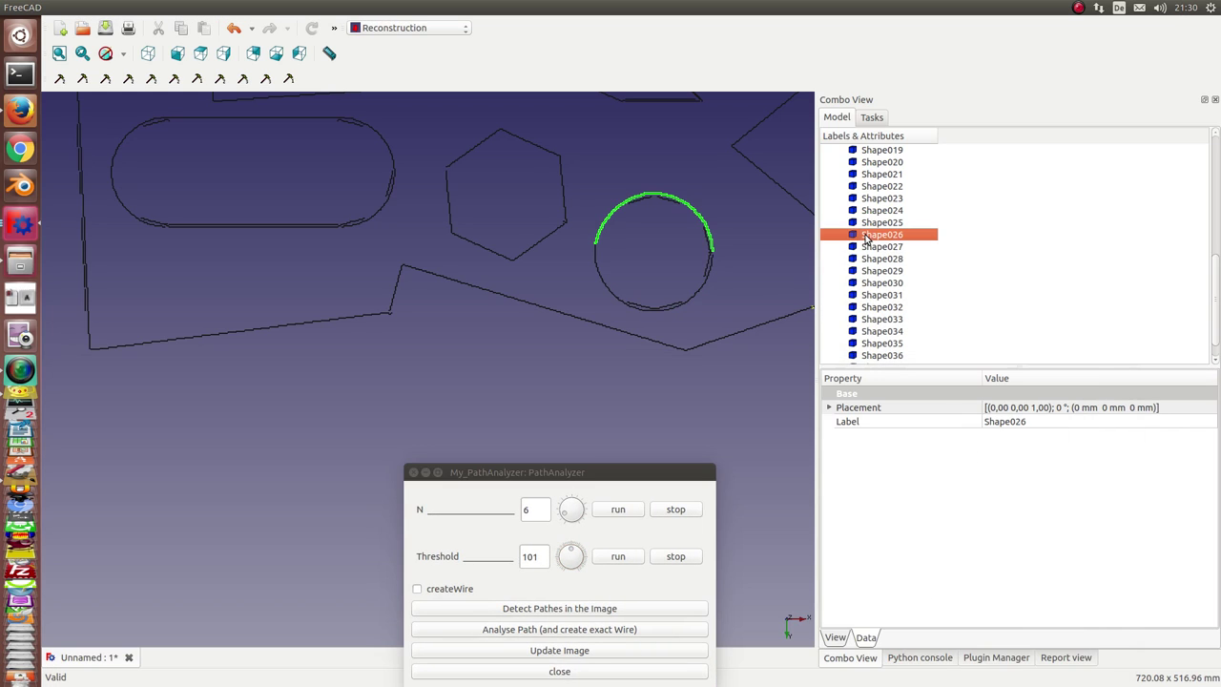
pyautogui.moveTo(572, 477); pyautogui.dragTo(1009, 195)
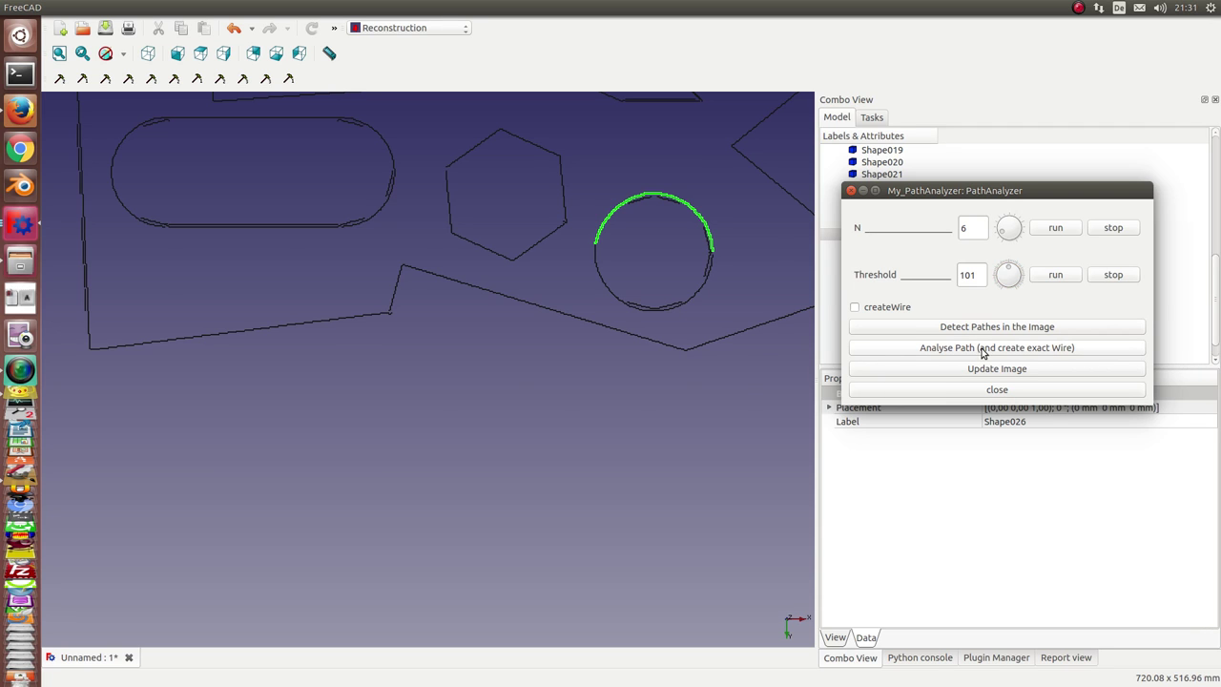
pyautogui.hotkey('alt', 'Tab')
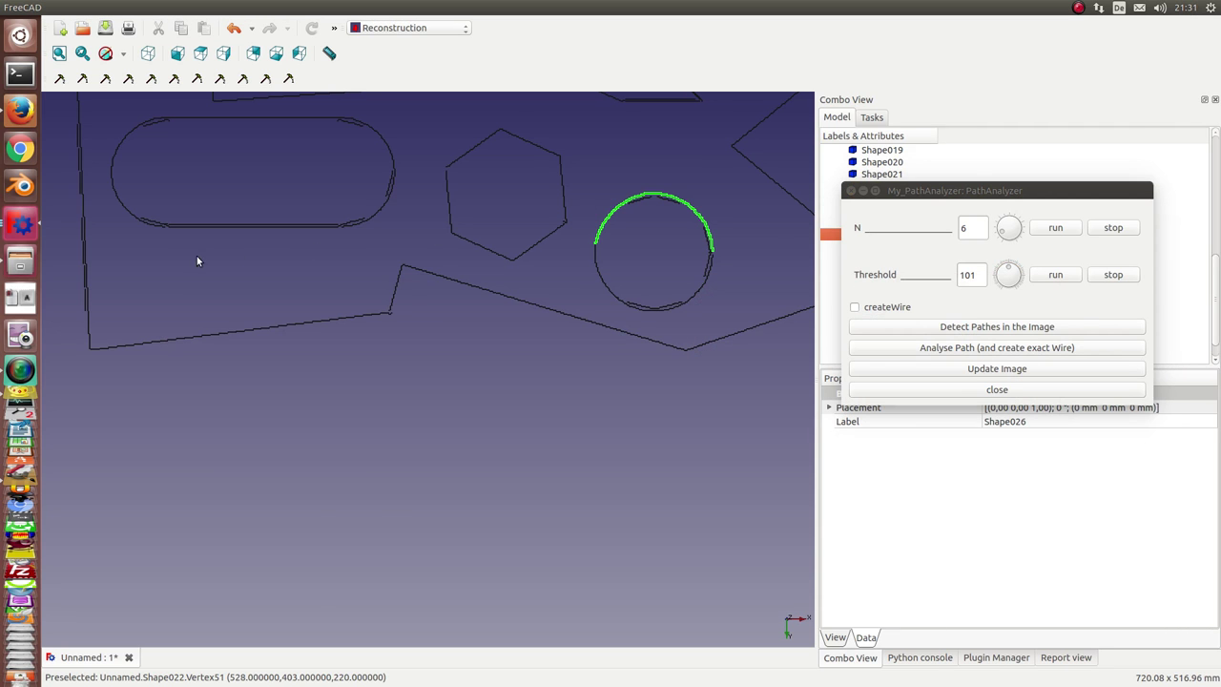
pyautogui.click(21, 226)
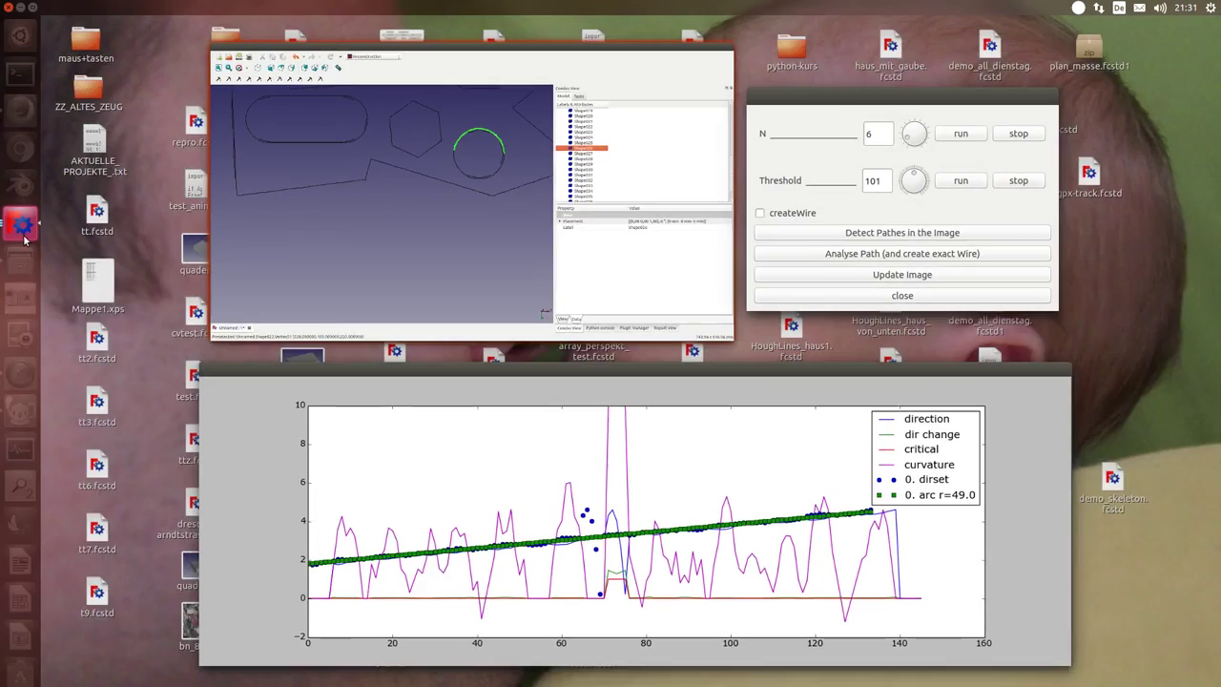
pyautogui.click(391, 442)
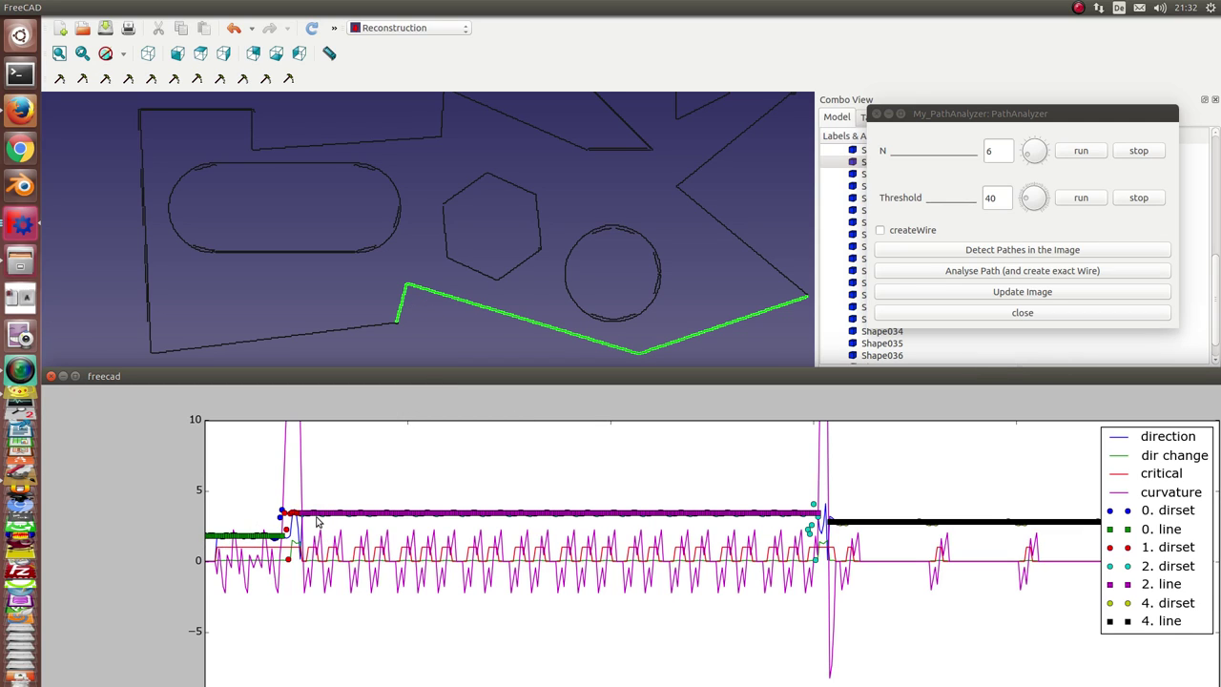
# Step: Enable createWire and analyse the lower zigzag path to create an exact line wire
pyautogui.click(881, 232)
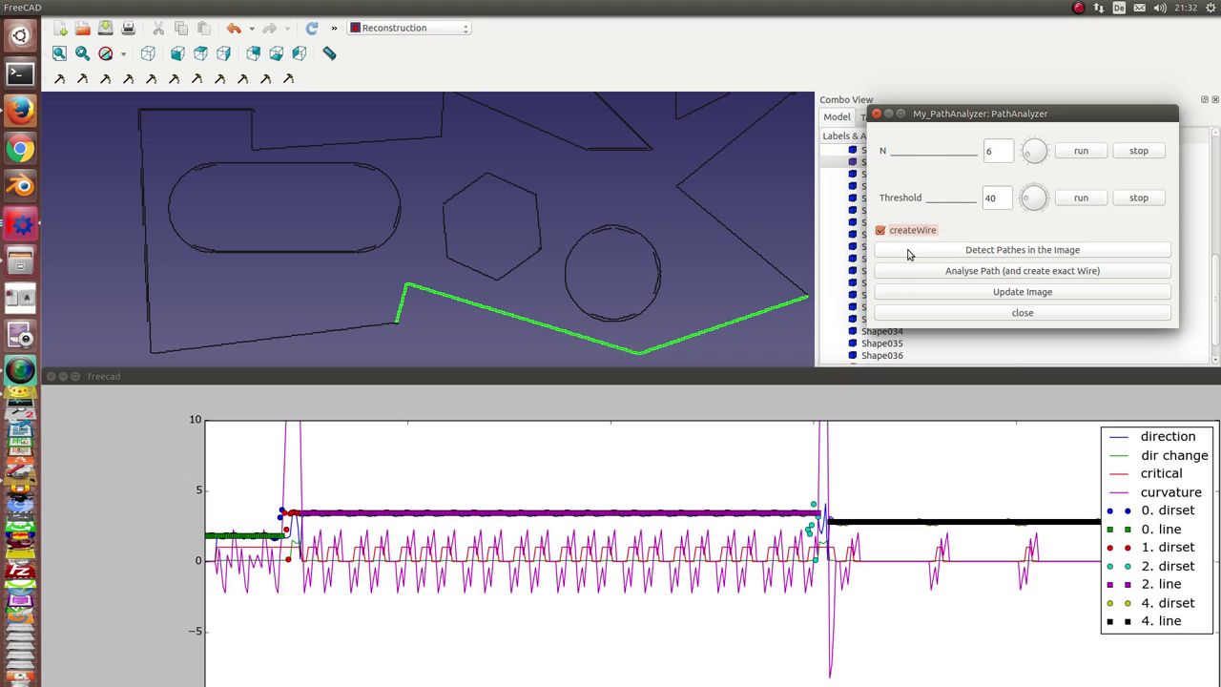
pyautogui.click(963, 271)
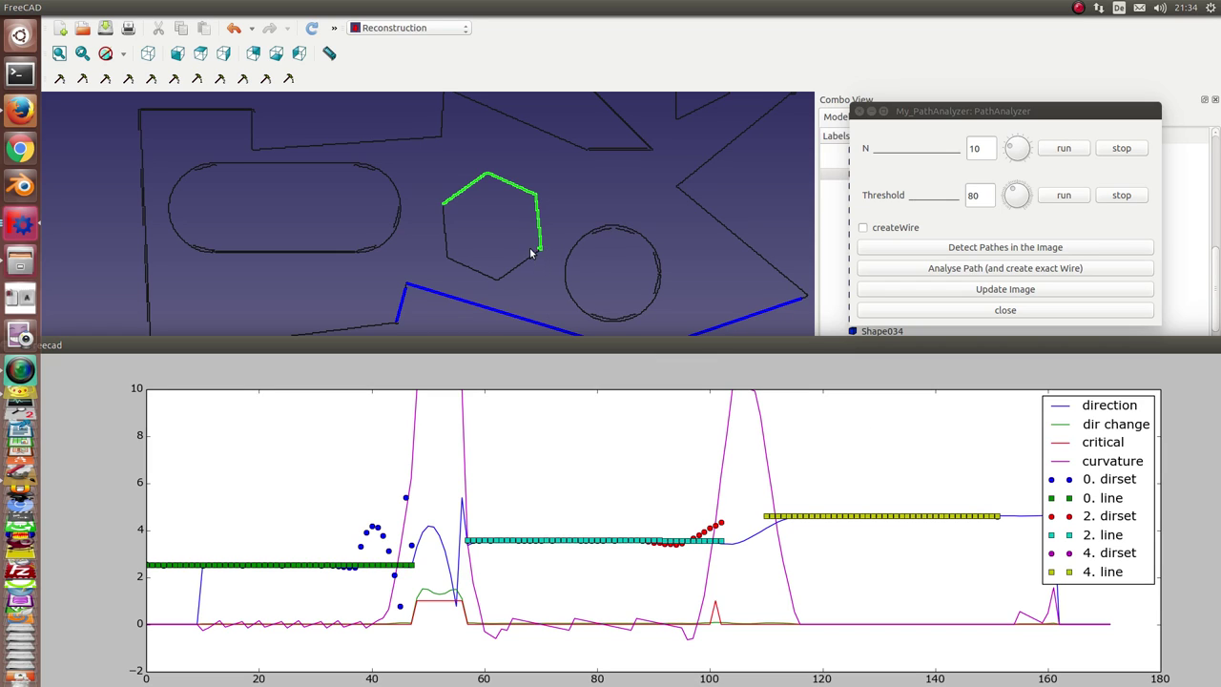
# Step: Zoom and centre the view on the hexagon path, then move and widen the analysis plot
pyautogui.scroll(3, 542, 286)
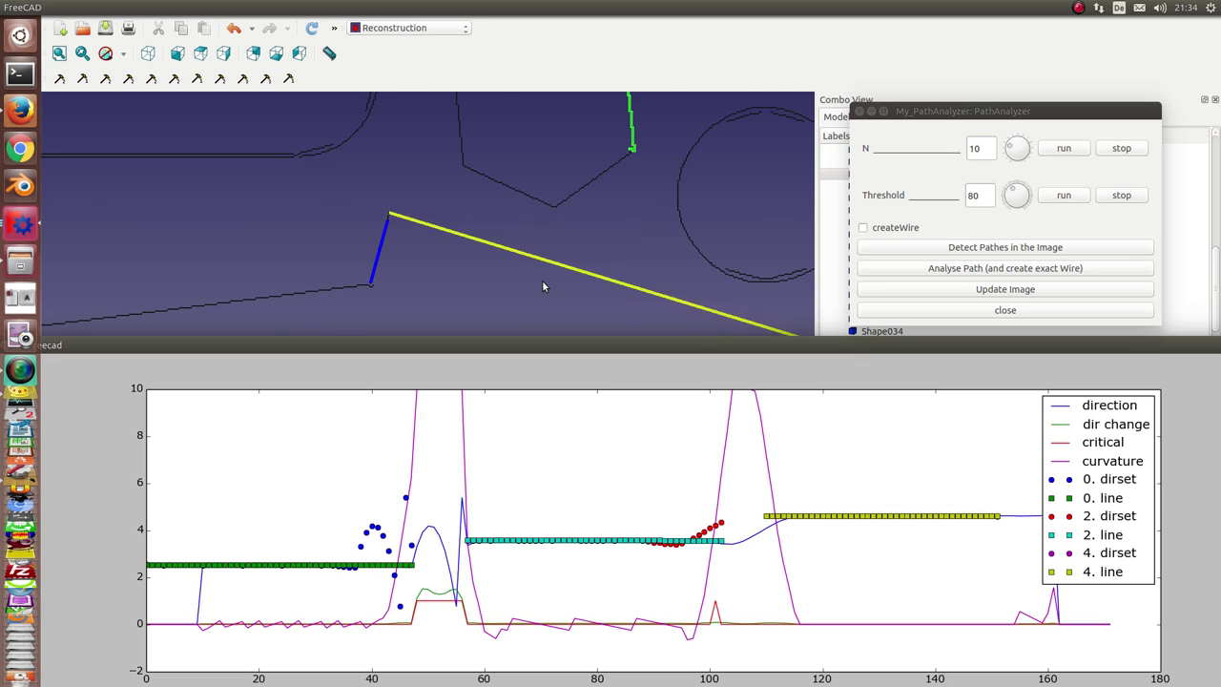
pyautogui.moveTo(629, 233); pyautogui.dragTo(604, 297, button='middle')
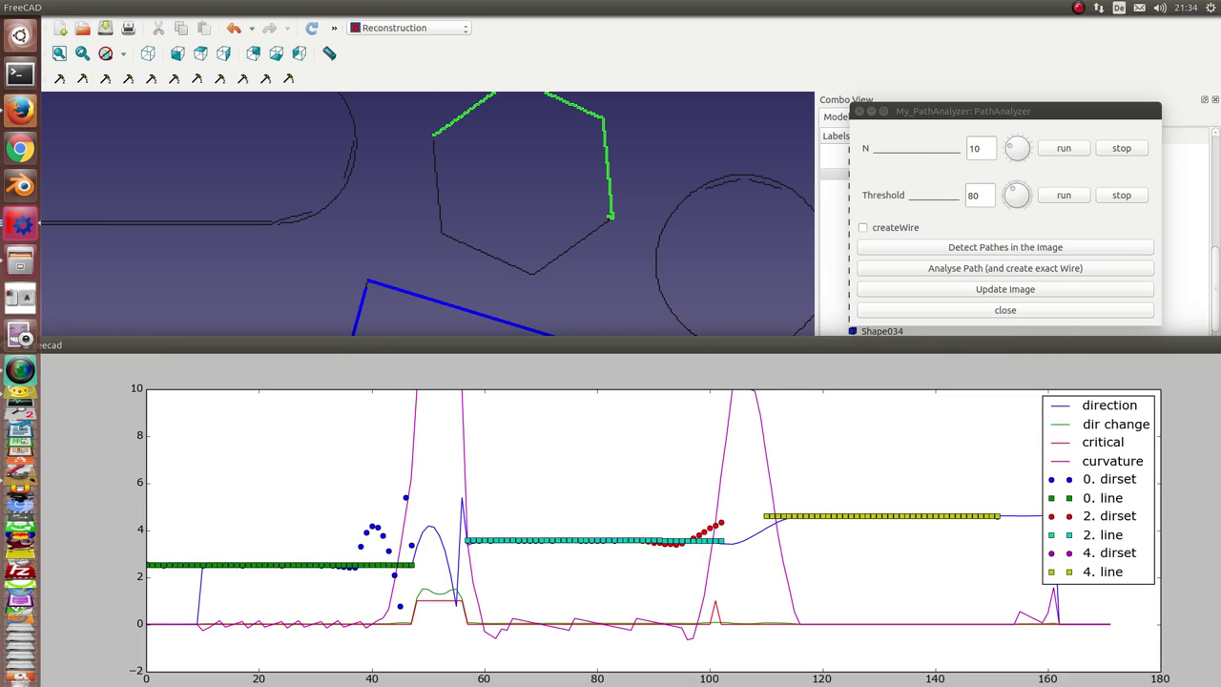
pyautogui.moveTo(678, 348); pyautogui.dragTo(309, 328)
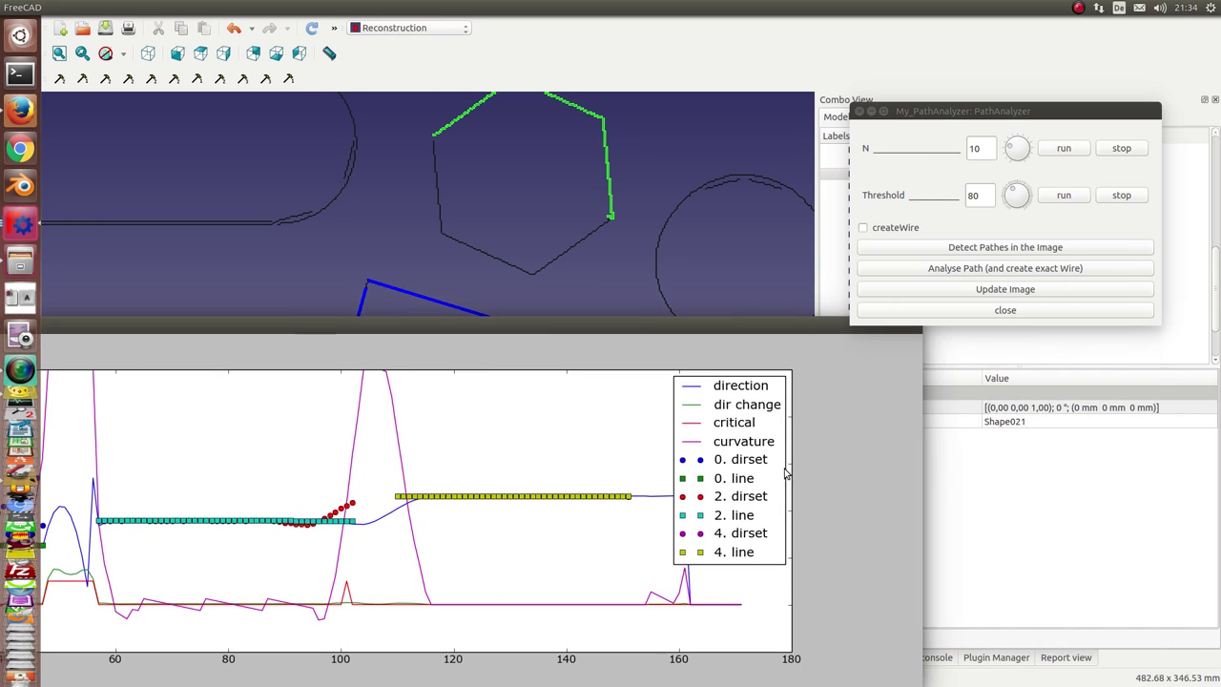
pyautogui.moveTo(917, 473); pyautogui.dragTo(1218, 475)
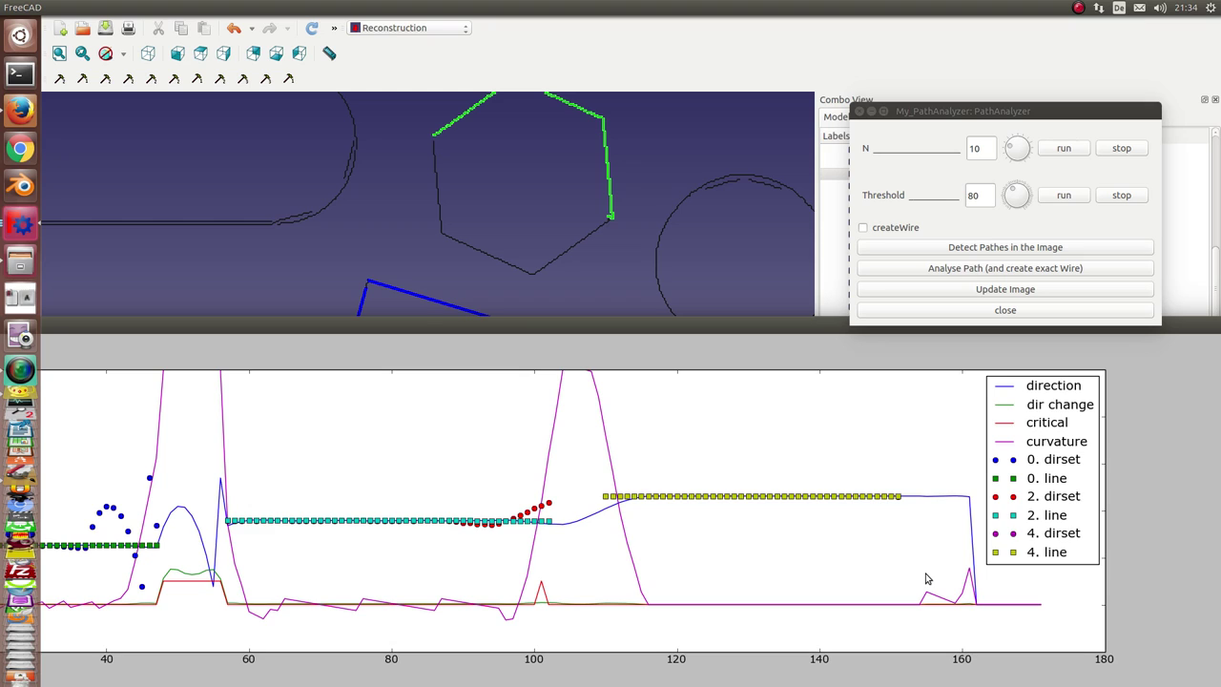
# Step: Enable createWire and analyse the hexagon's upper edge path to build its exact wire
pyautogui.click(863, 230)
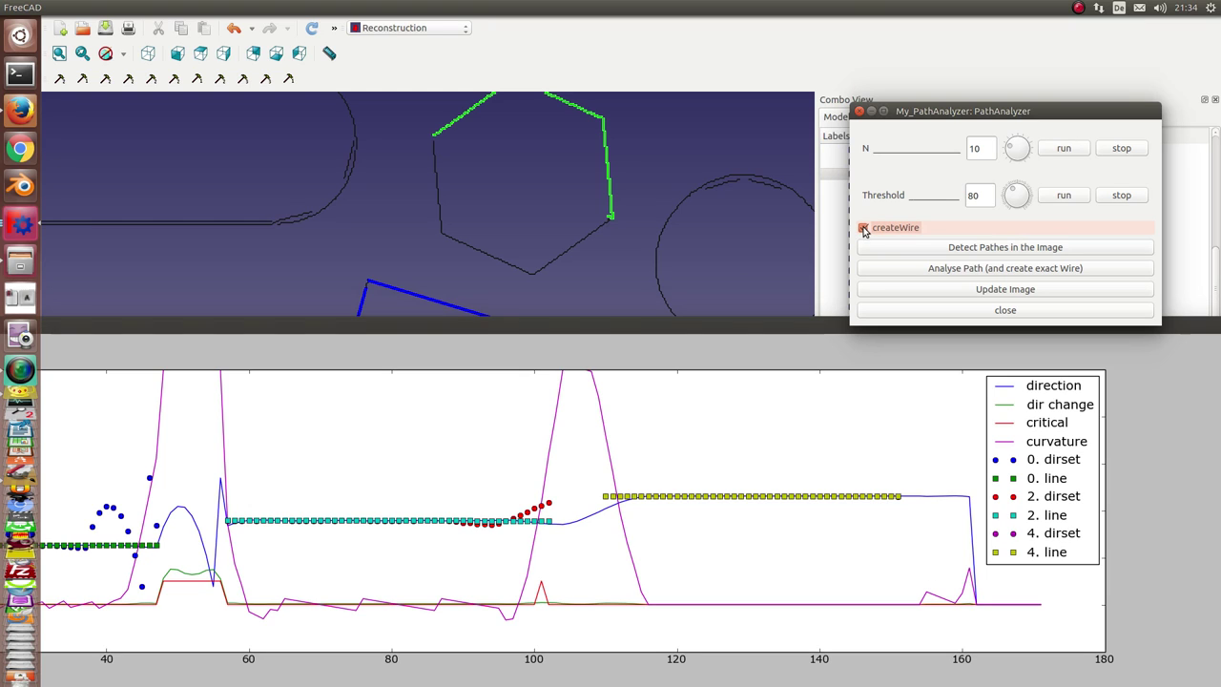
pyautogui.click(914, 272)
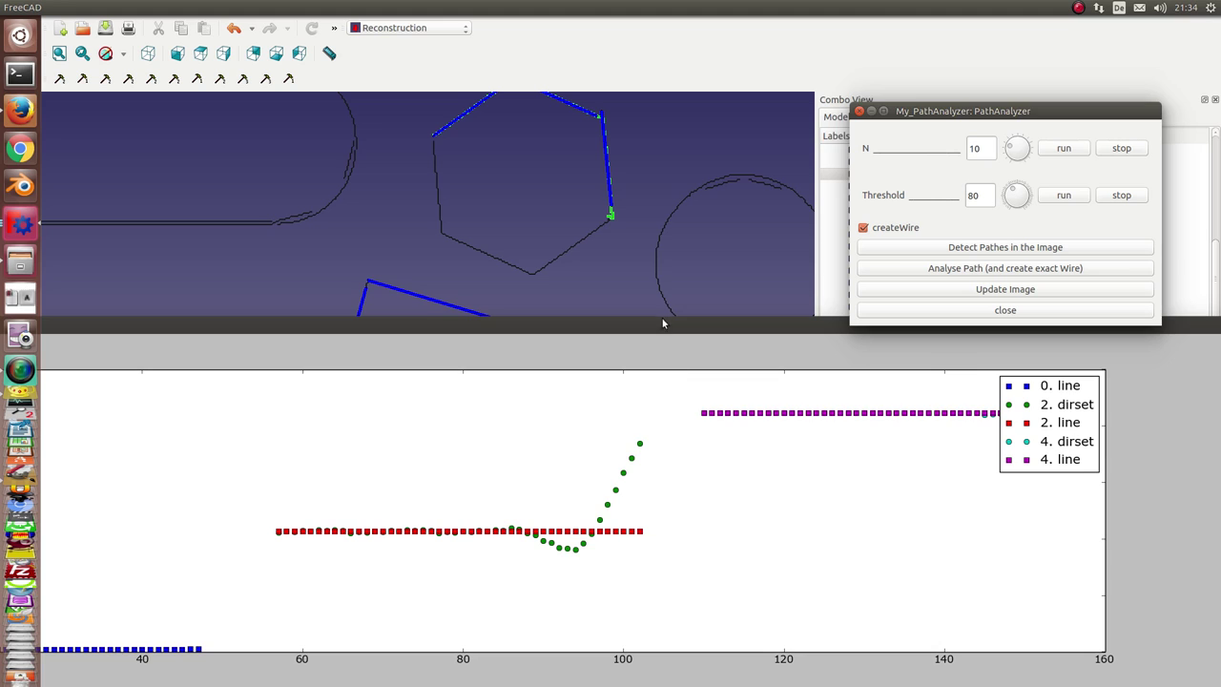
pyautogui.moveTo(662, 323); pyautogui.dragTo(751, 293)
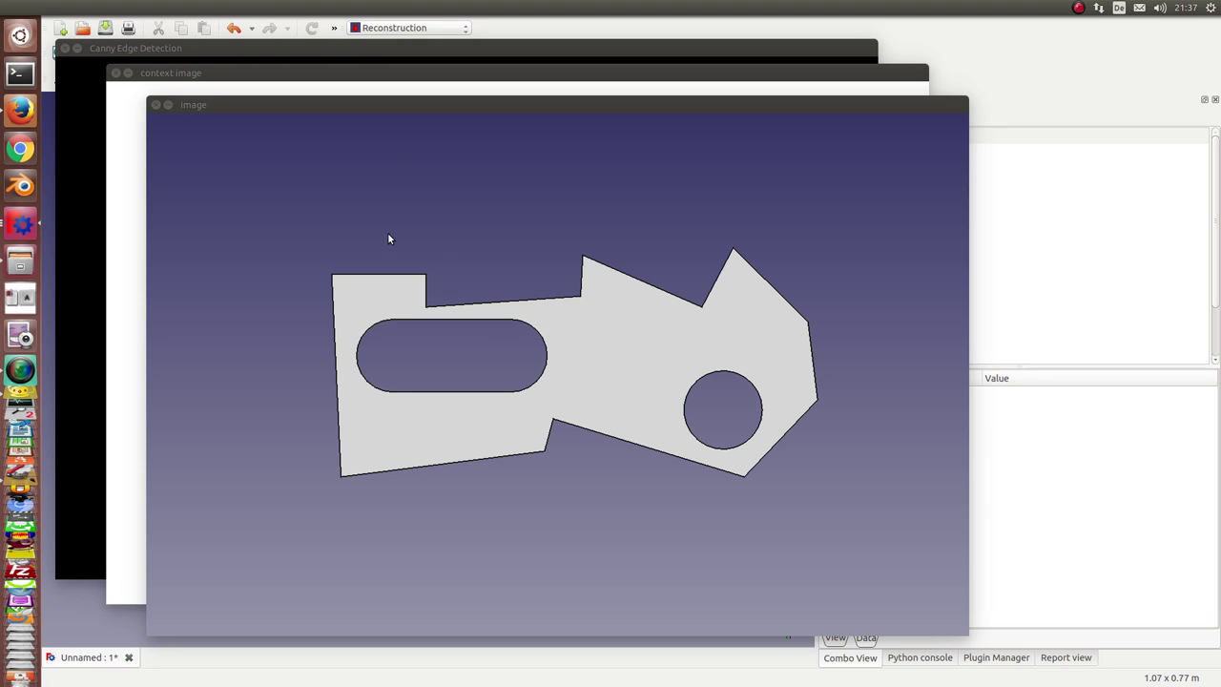
# Step: Close the original image, context image and Canny edge detection previews
pyautogui.click(157, 105)
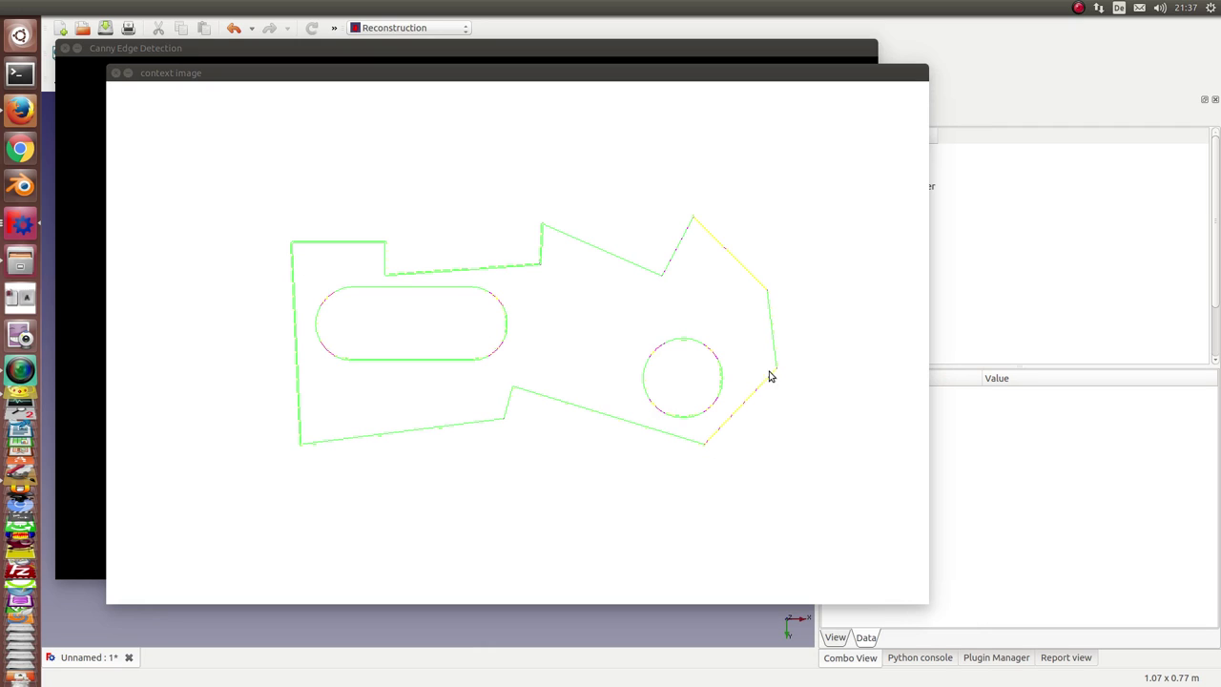
pyautogui.click(116, 73)
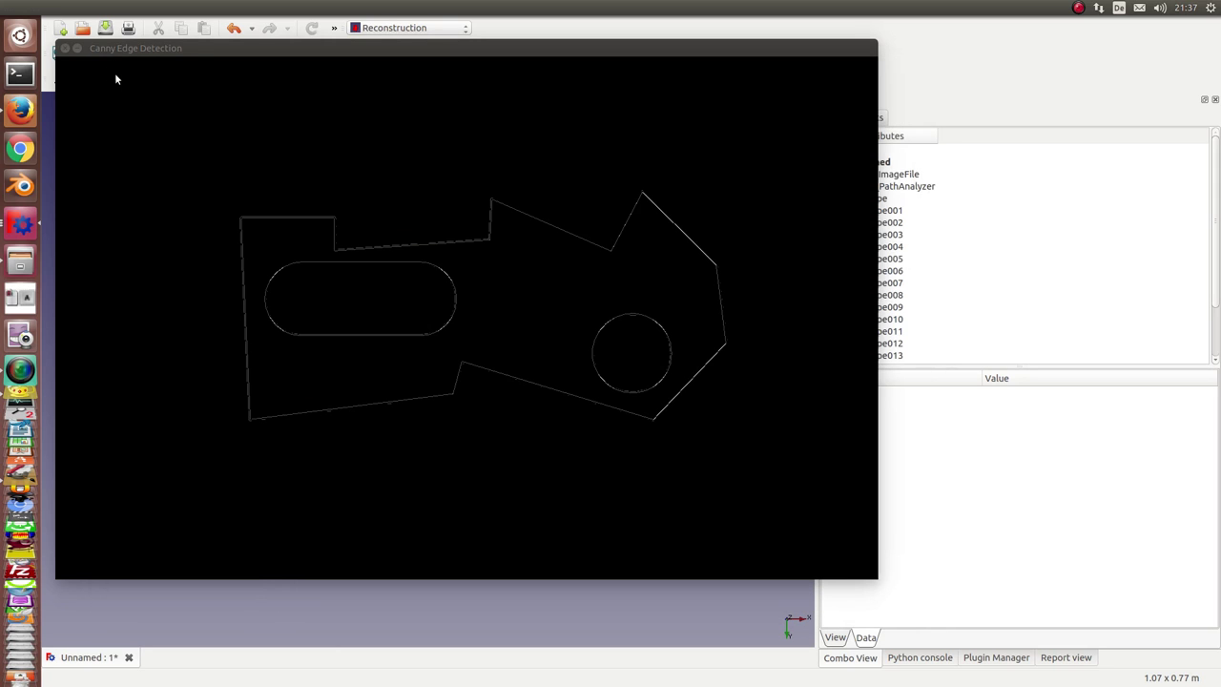
pyautogui.click(65, 49)
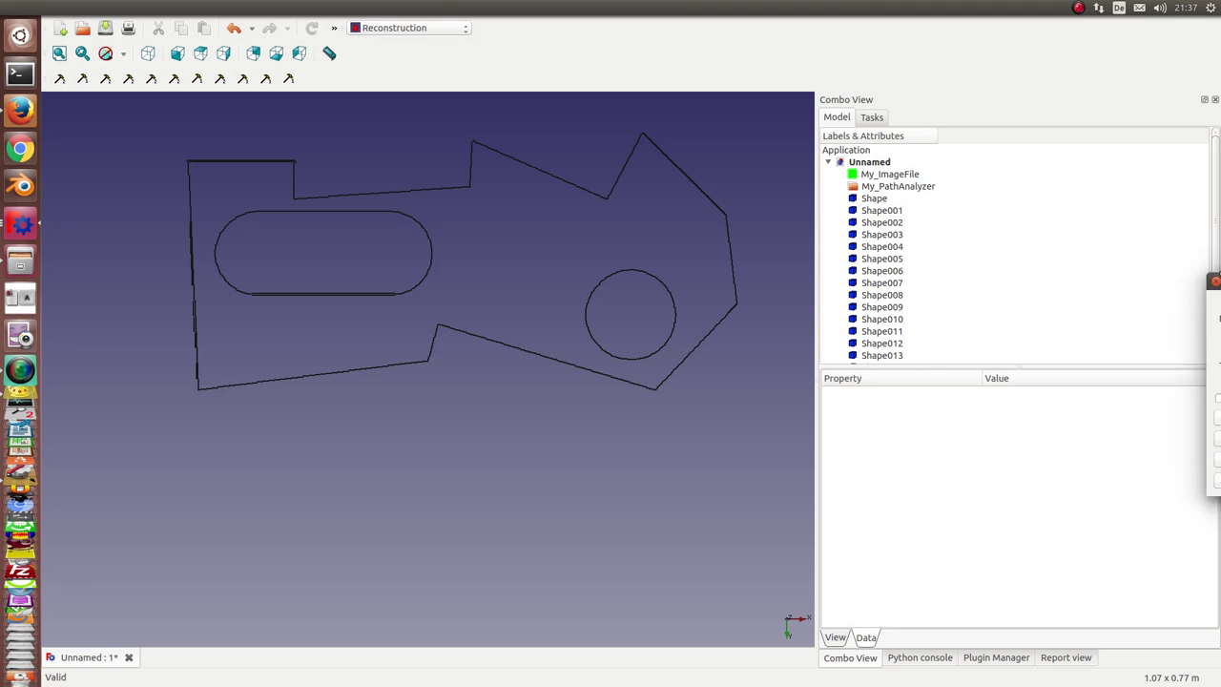
# Step: Move the PathAnalyzer dialog beside the model and select Shape016 in the tree
pyautogui.moveTo(886, 251); pyautogui.dragTo(833, 394)
pyautogui.scroll(-2, 921, 268)
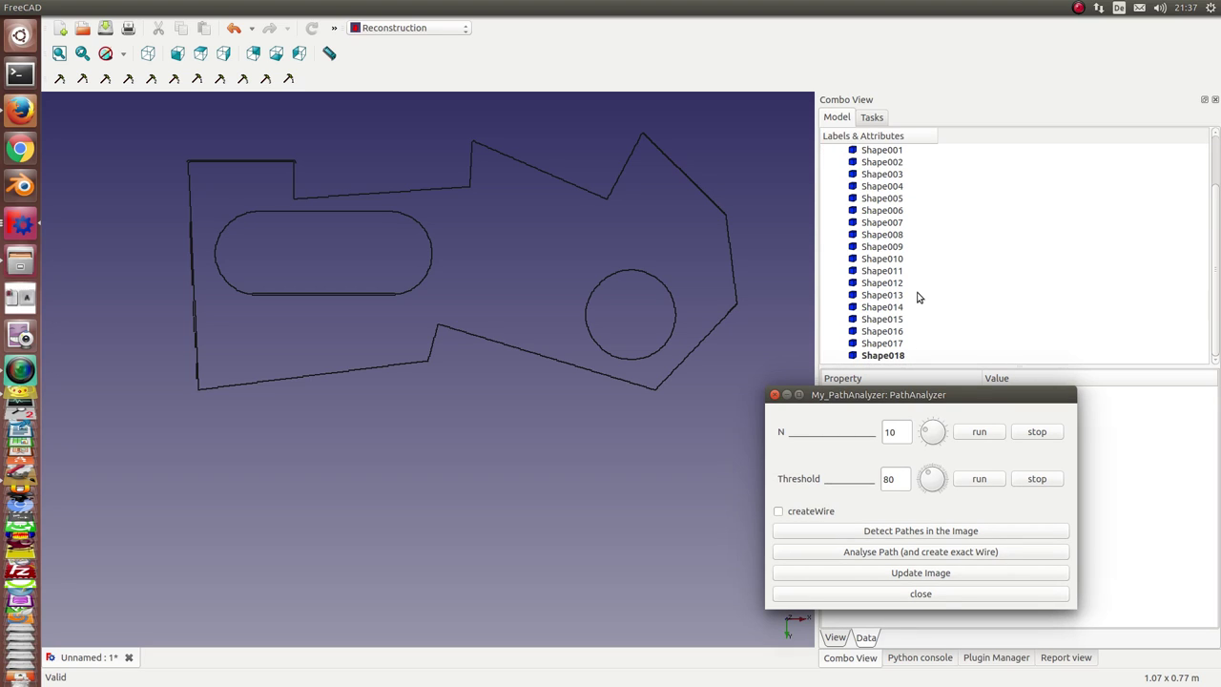
pyautogui.click(883, 332)
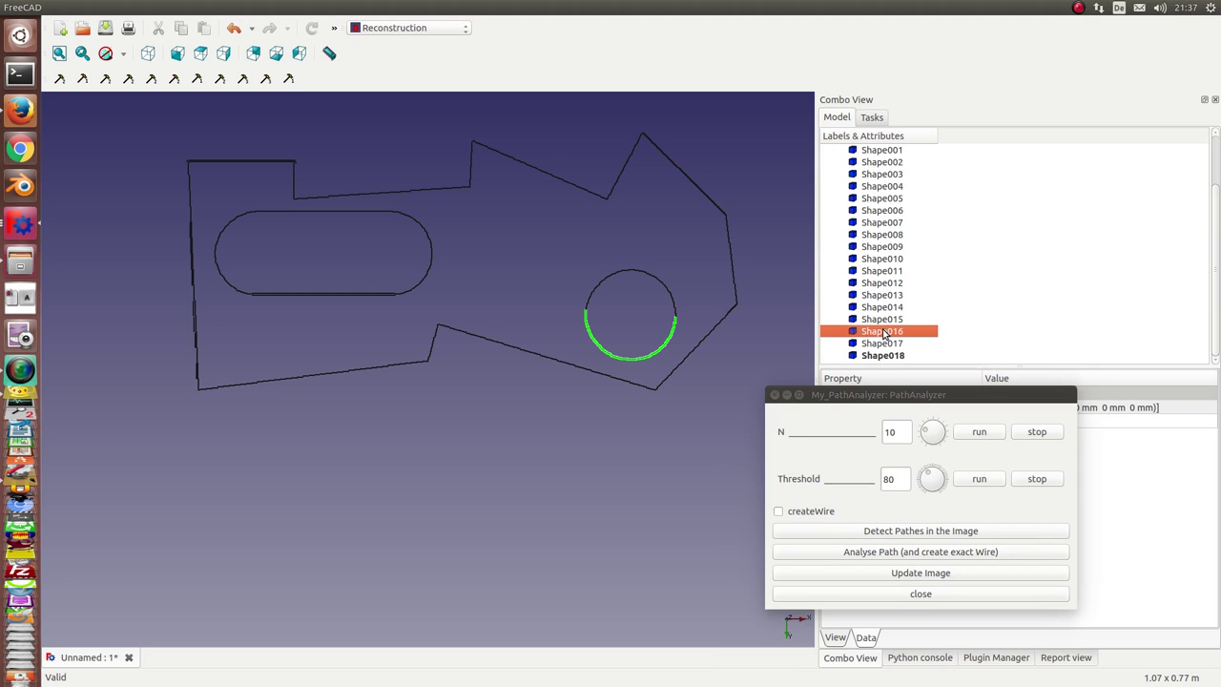
# Step: Change N from 10 to 6 and arrange the plot to show two fitted arcs, r=-54 and r=-50
pyautogui.doubleClick(893, 432)
pyautogui.write('6')
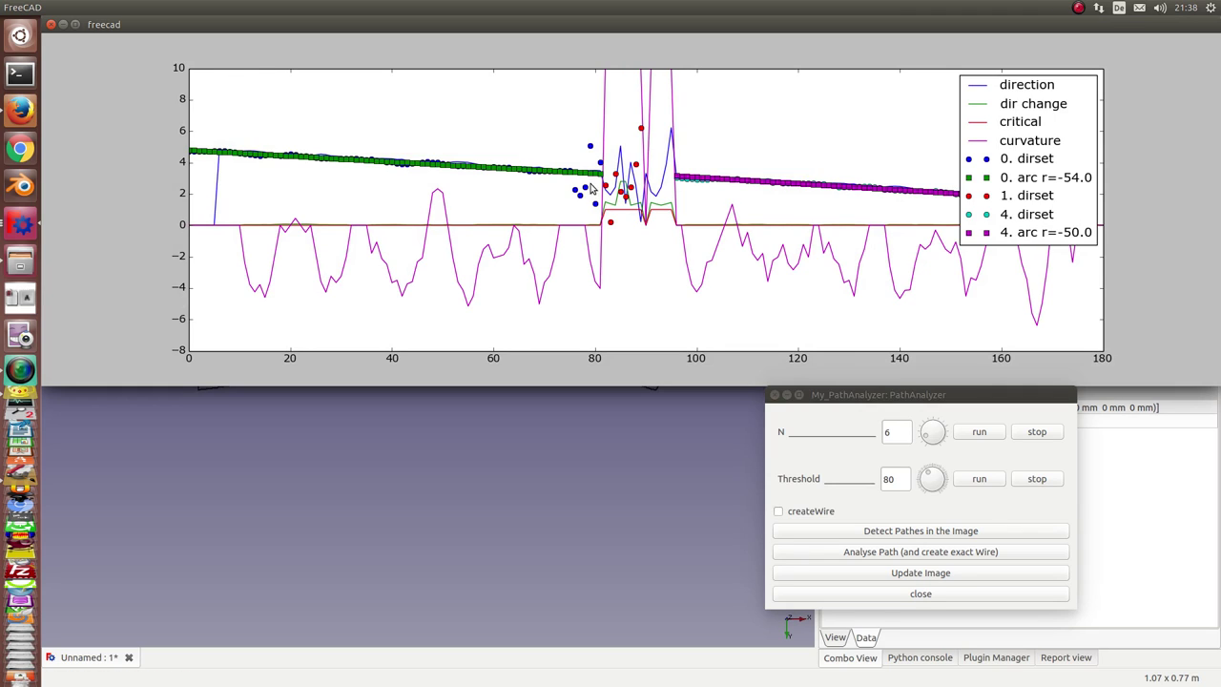
pyautogui.moveTo(624, 26); pyautogui.dragTo(616, 396)
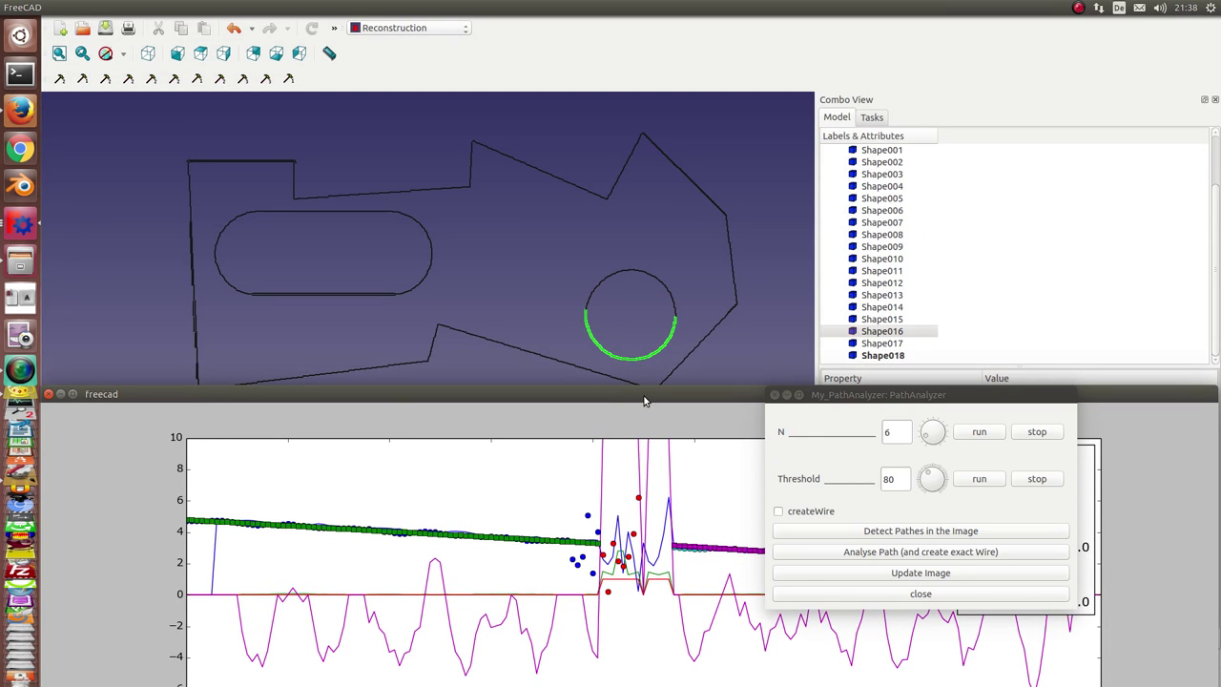
pyautogui.moveTo(644, 398); pyautogui.dragTo(647, 100)
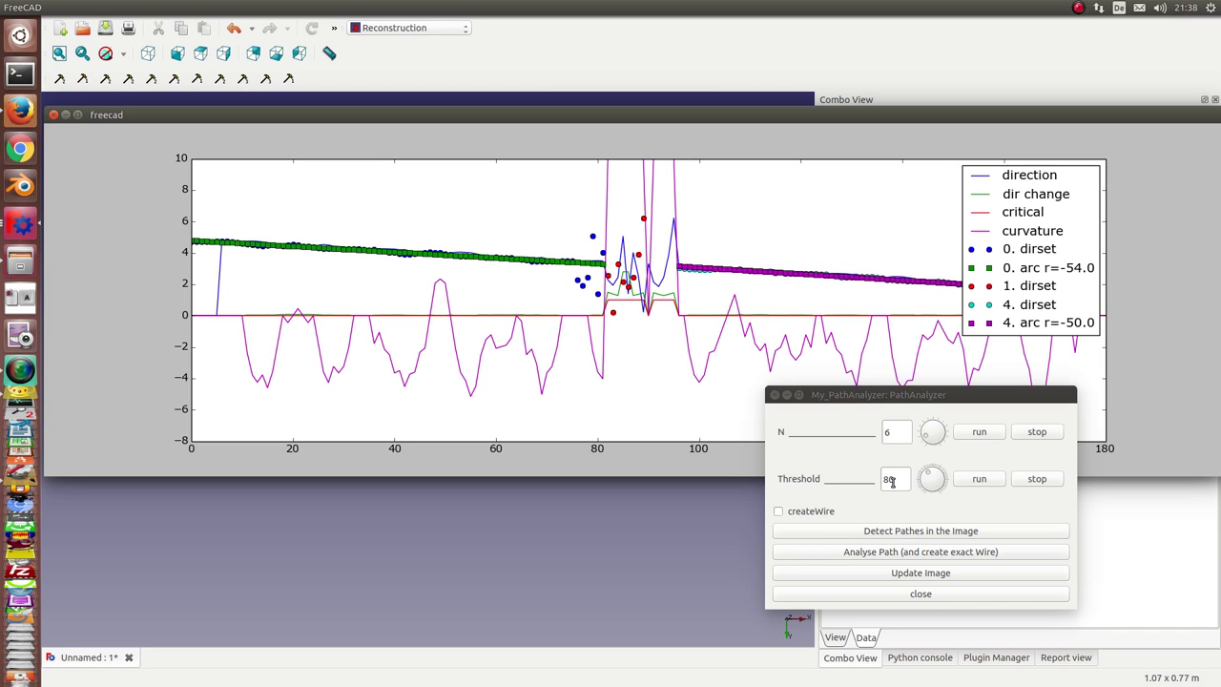
pyautogui.moveTo(893, 480); pyautogui.dragTo(869, 480)
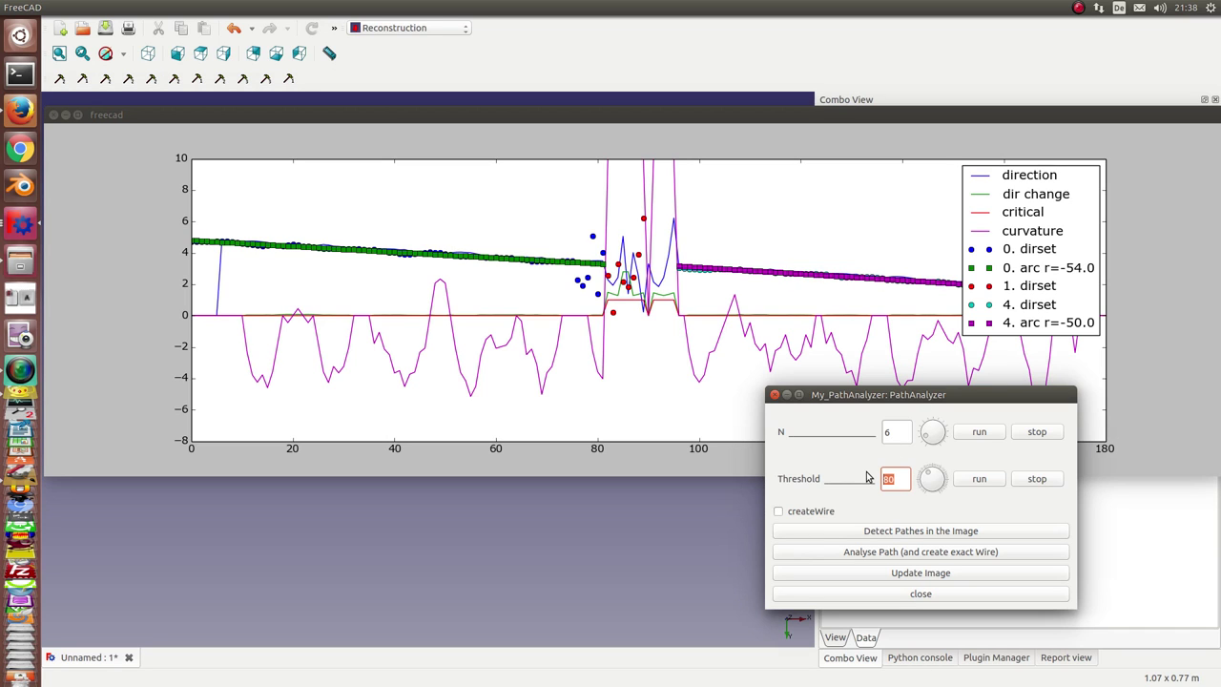
# Step: Set Threshold to 101 so Shape016 fits as one r=-56 arc, then select Shape015
pyautogui.write('100')
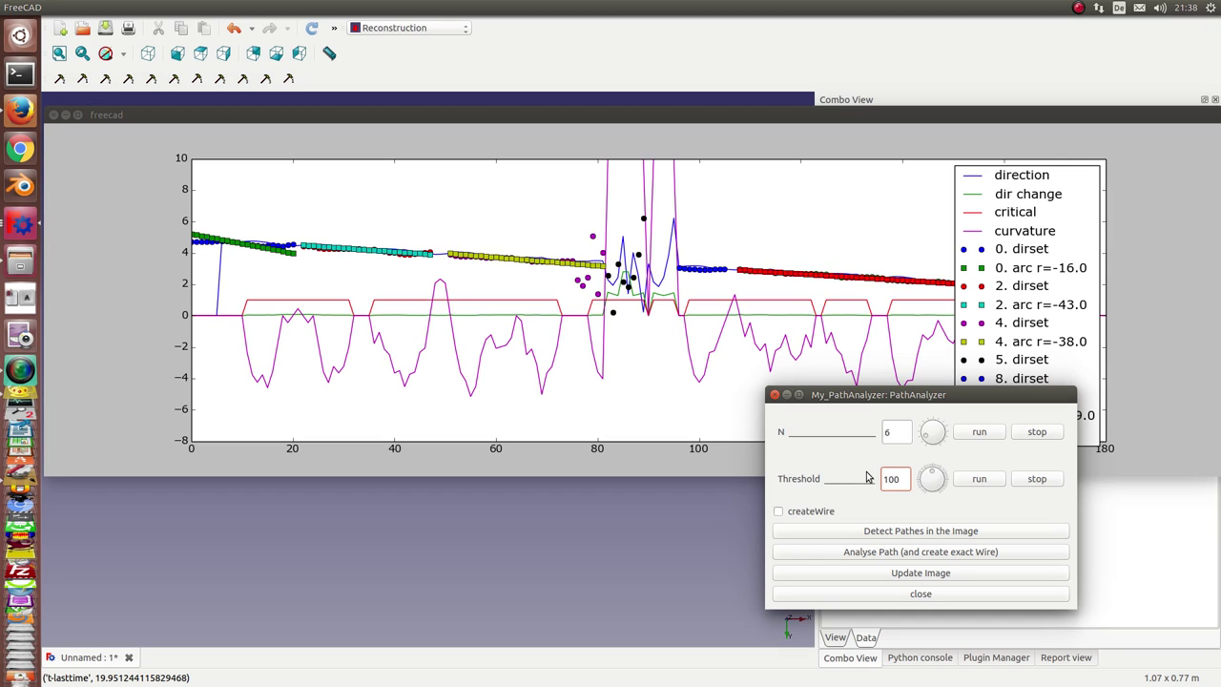
pyautogui.press('Tab')
pyautogui.press('Up')
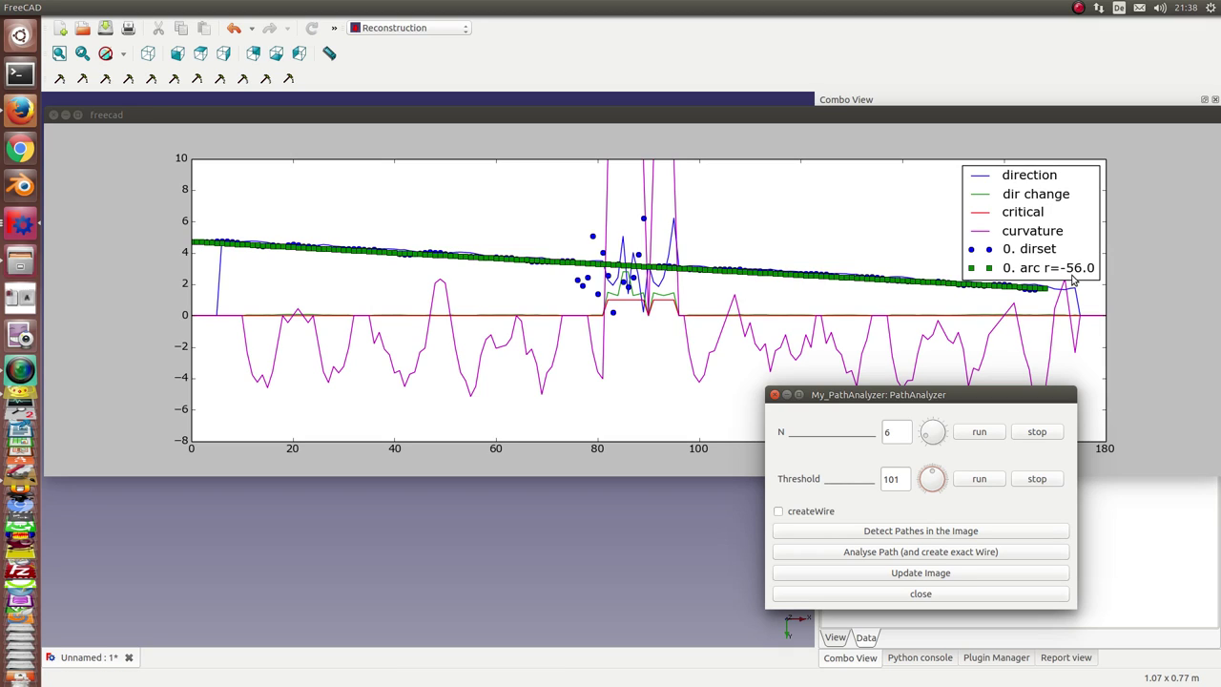
pyautogui.moveTo(673, 116); pyautogui.dragTo(650, 398)
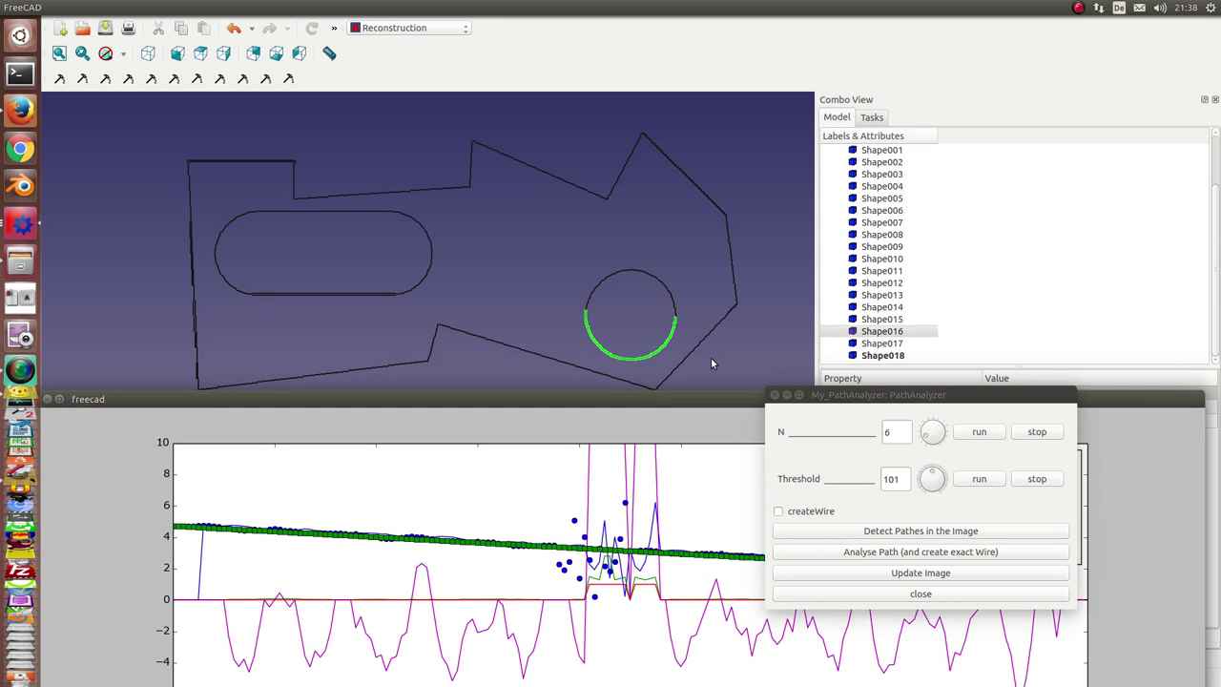
pyautogui.click(875, 321)
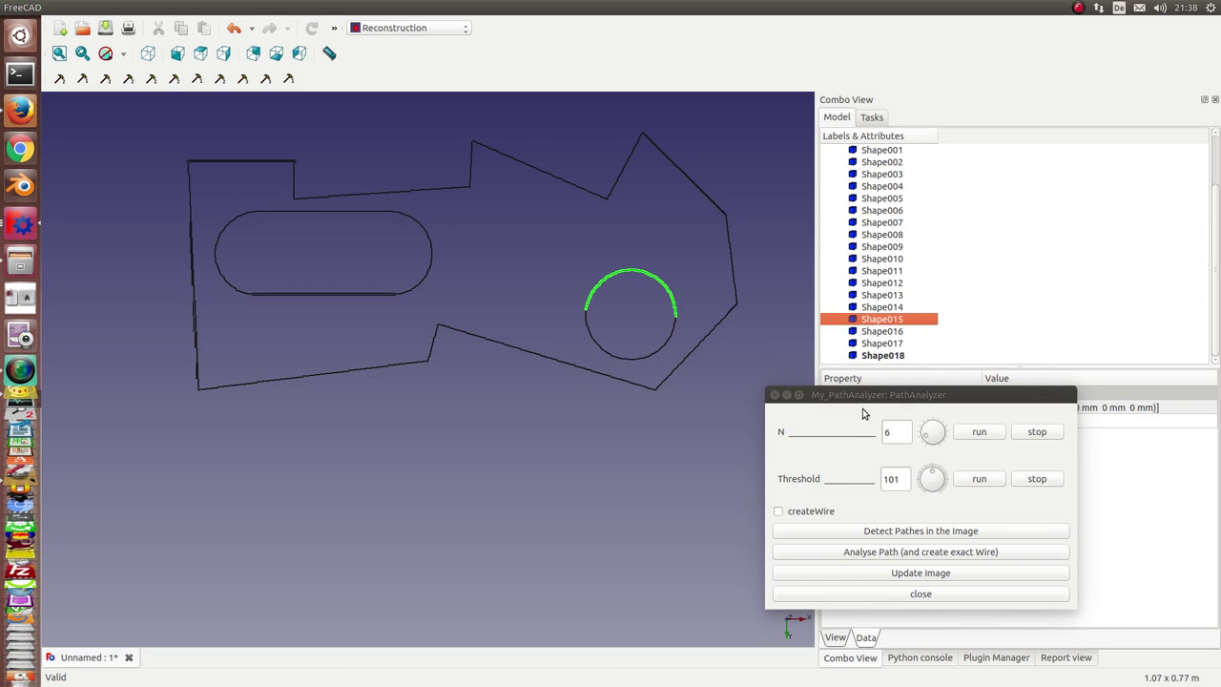
# Step: Bring the plot forward and analyse upper arc Shape015, fitting one arc of r=56
pyautogui.click(24, 235)
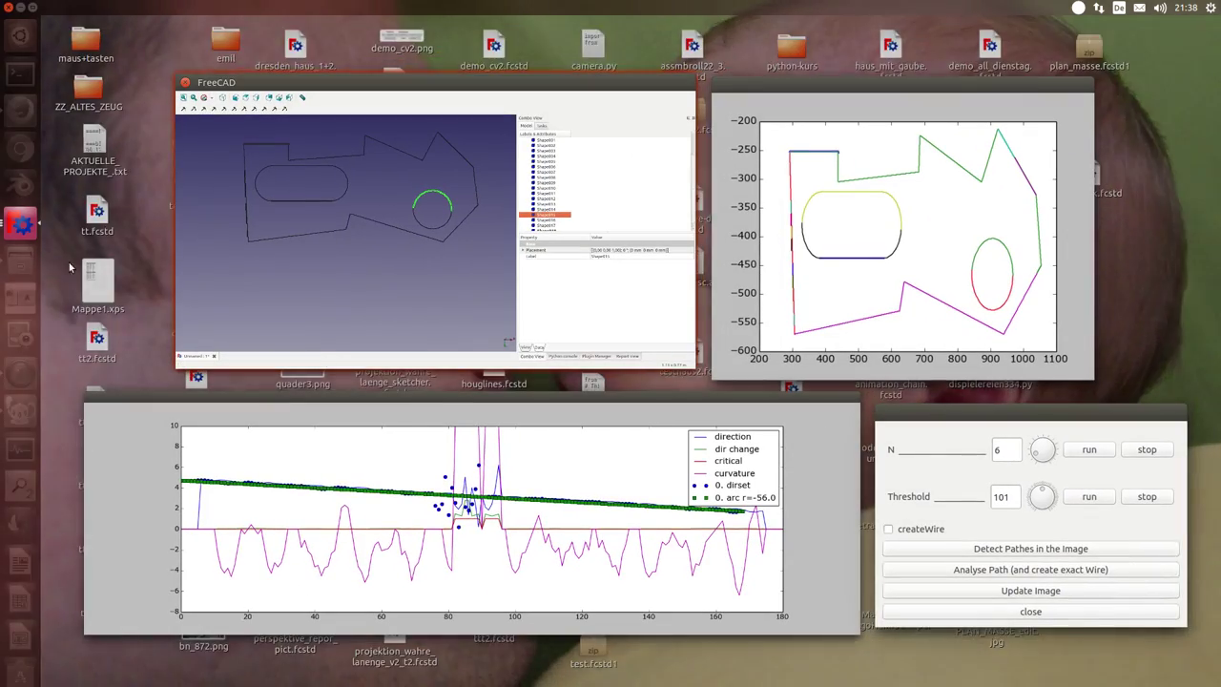
pyautogui.click(415, 410)
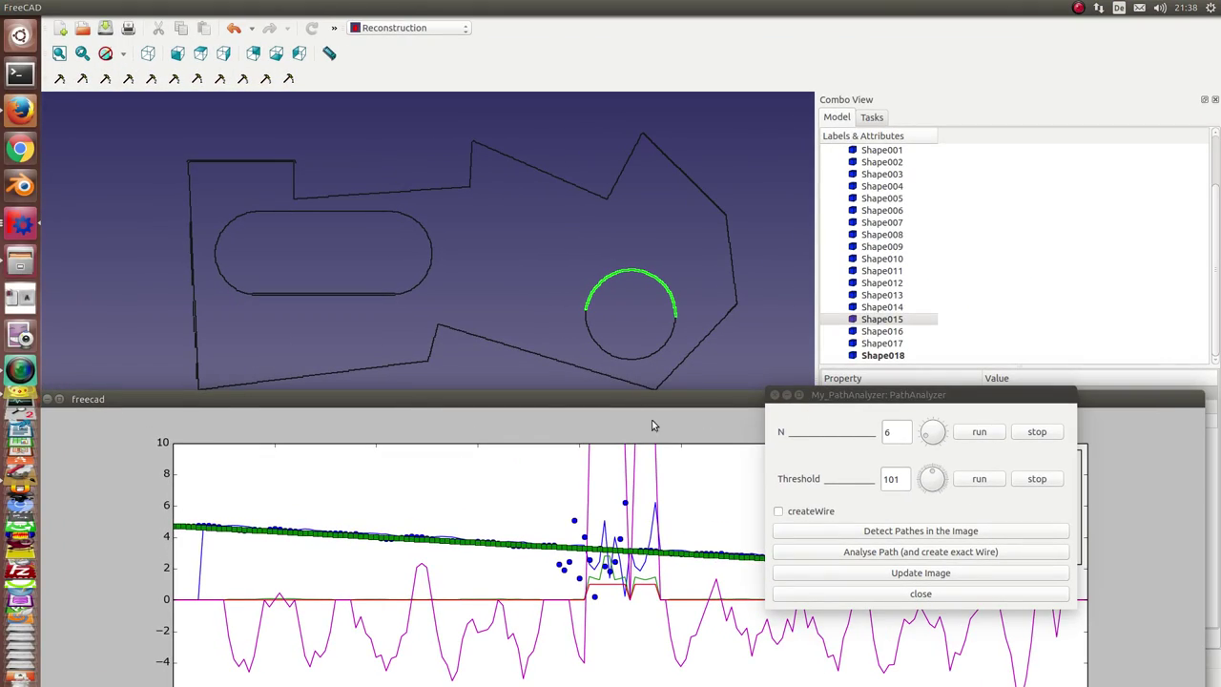
pyautogui.moveTo(633, 408); pyautogui.dragTo(635, 212)
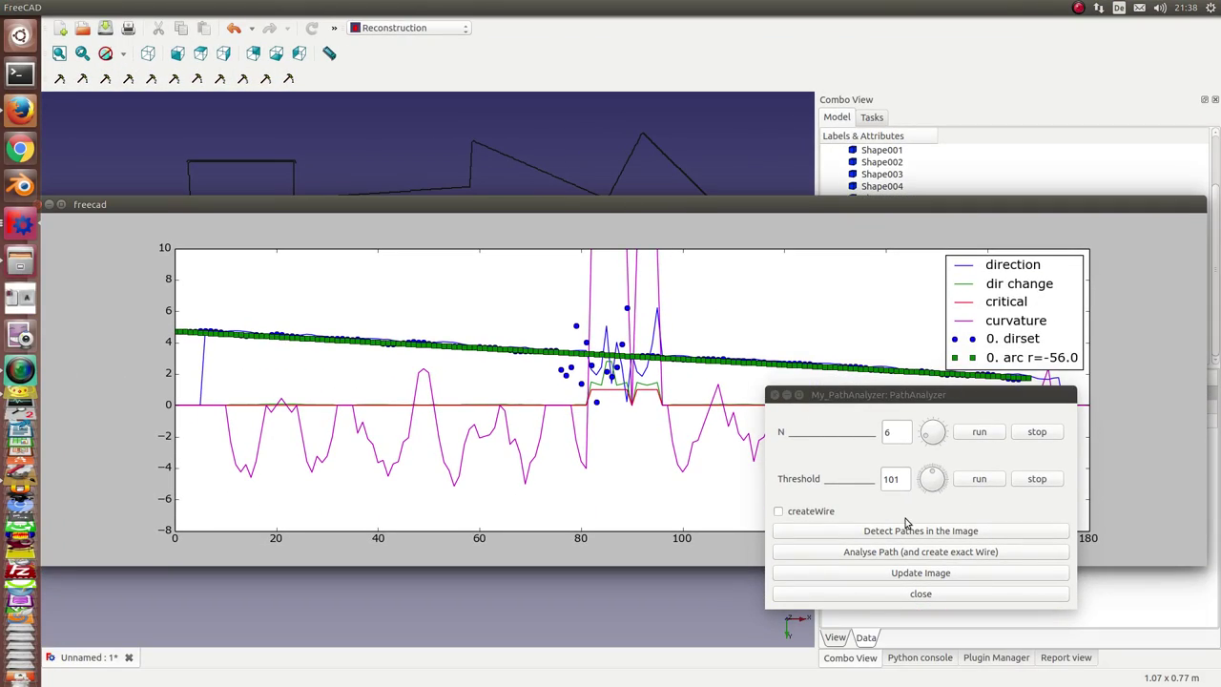
pyautogui.moveTo(896, 400); pyautogui.dragTo(557, 412)
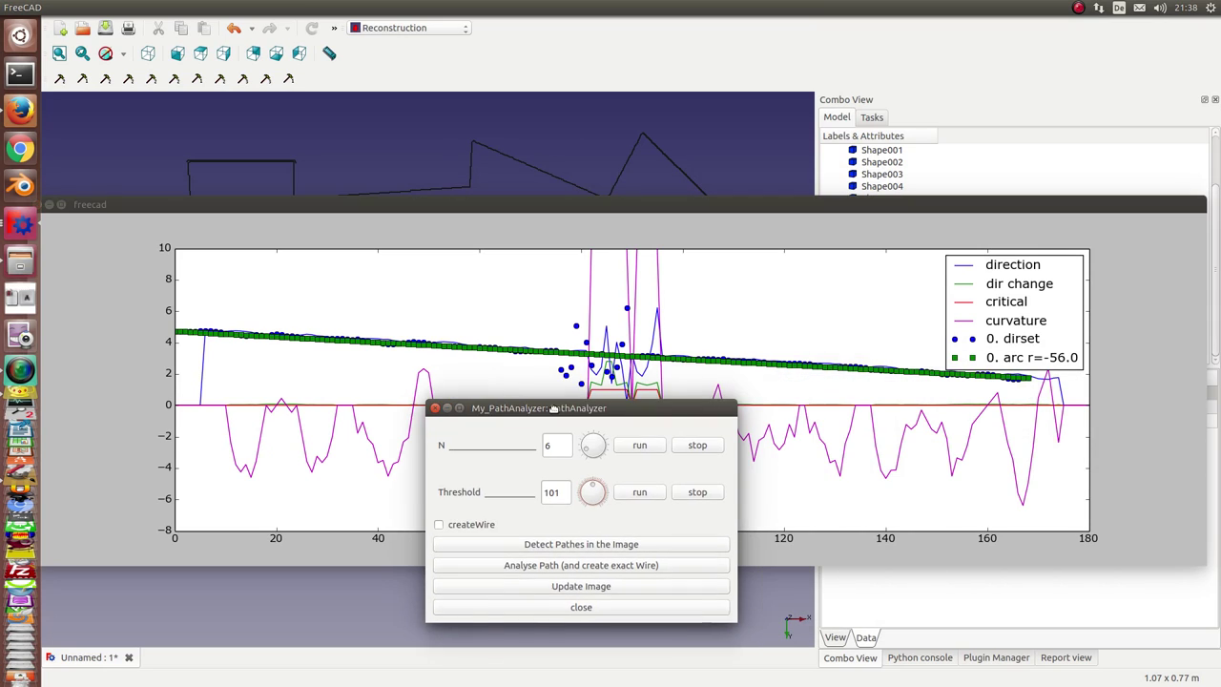
pyautogui.click(595, 563)
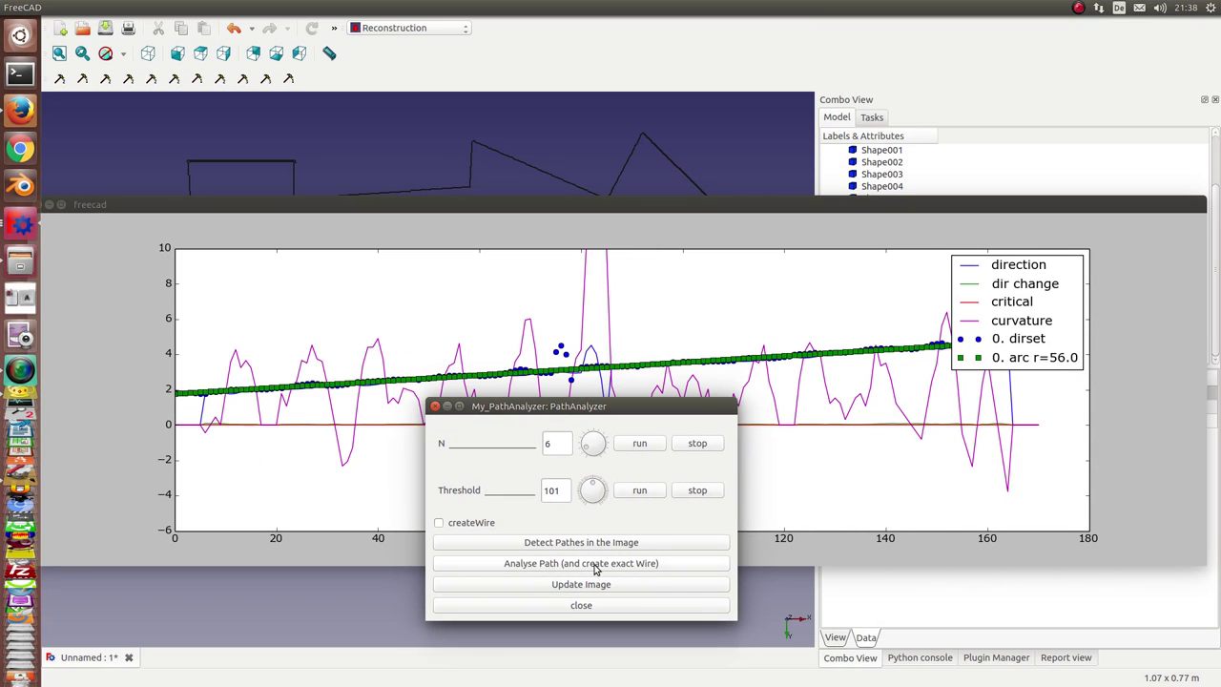
pyautogui.moveTo(622, 408); pyautogui.dragTo(723, 480)
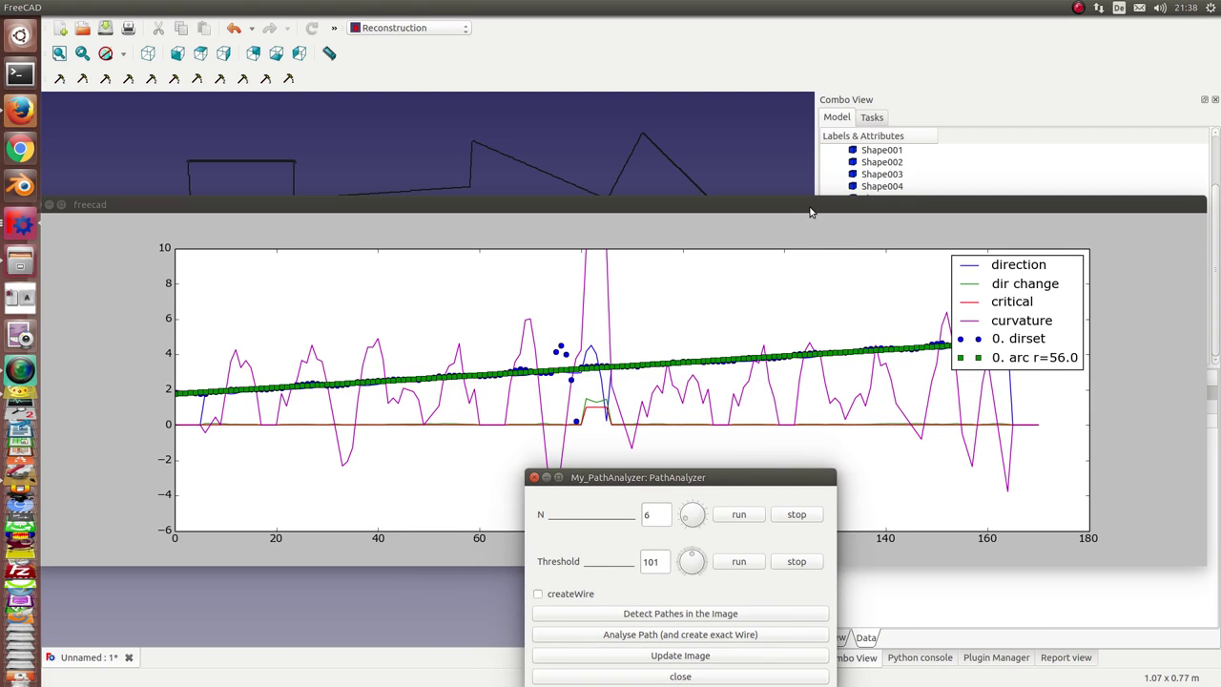
# Step: Select Shape001, the top outline, and move the analyzer dialog off it
pyautogui.moveTo(817, 209); pyautogui.dragTo(948, 343)
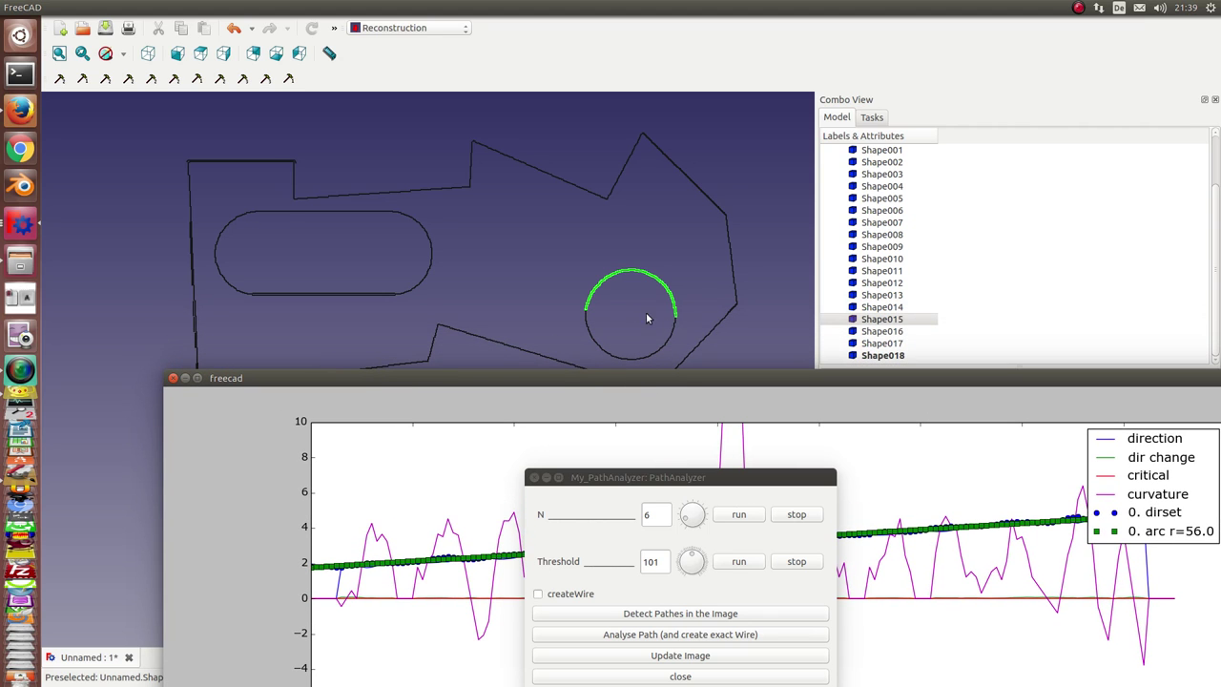
pyautogui.click(715, 472)
pyautogui.moveTo(715, 472); pyautogui.dragTo(644, 304)
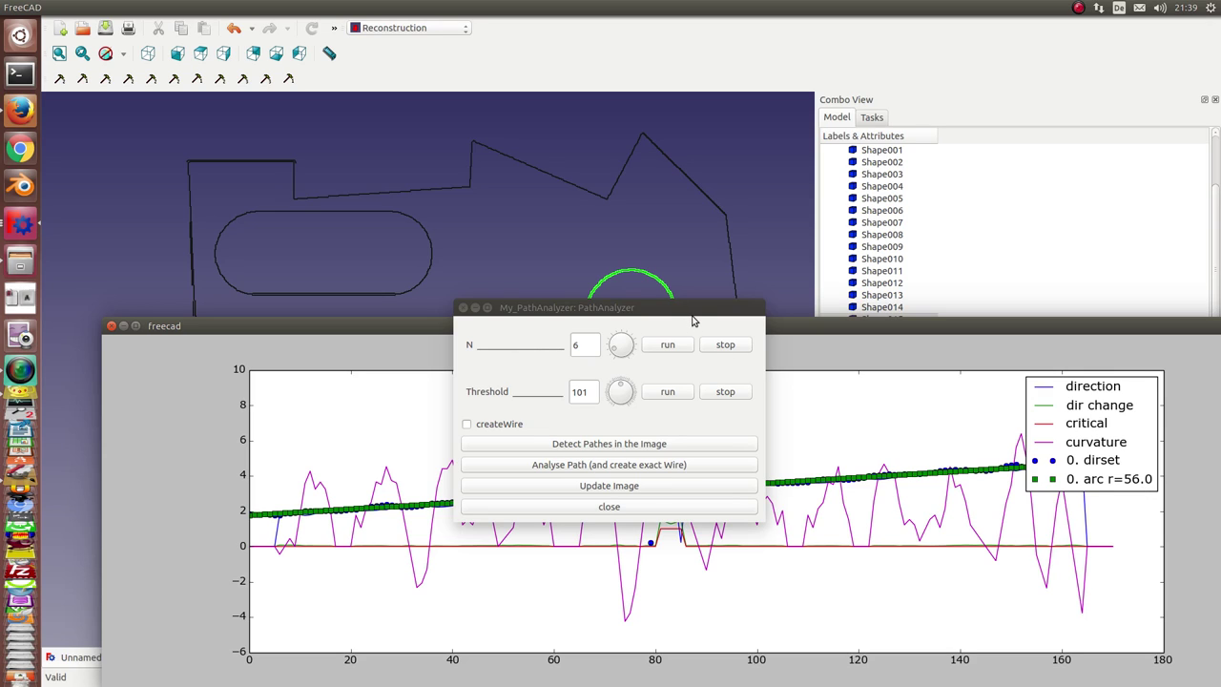
pyautogui.click(866, 150)
pyautogui.moveTo(597, 311); pyautogui.dragTo(840, 287)
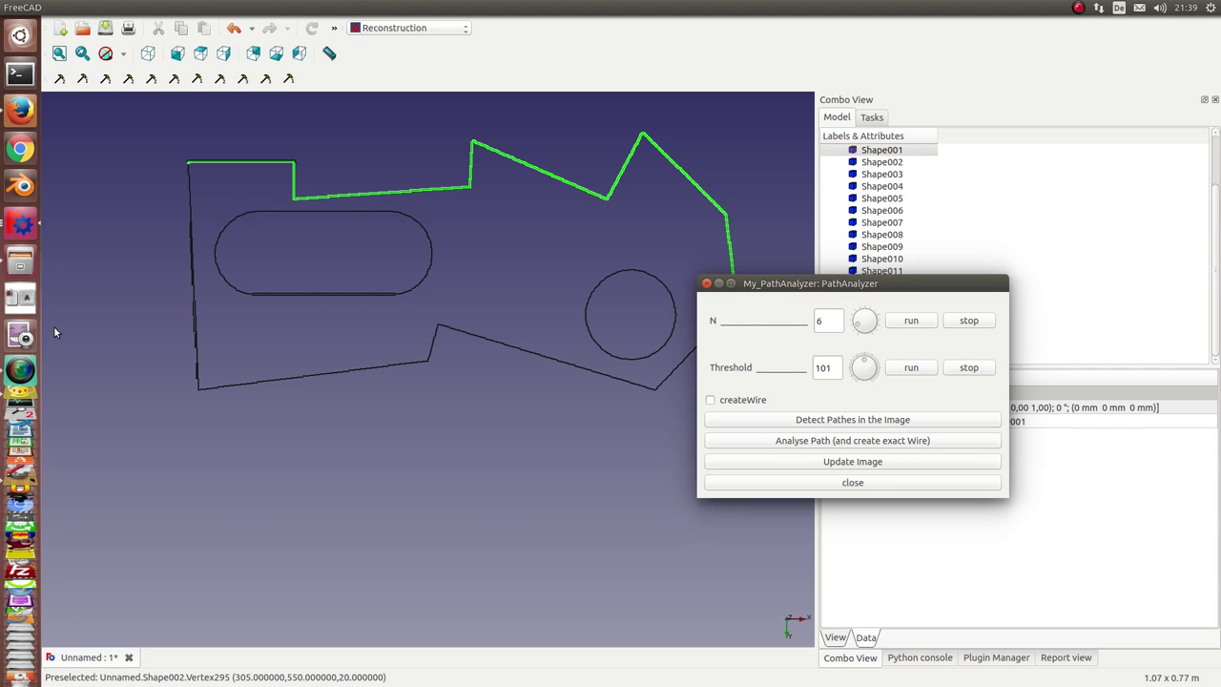
# Step: Bring the analysis plot to the top and move the analyzer dialog to the lower right
pyautogui.click(21, 228)
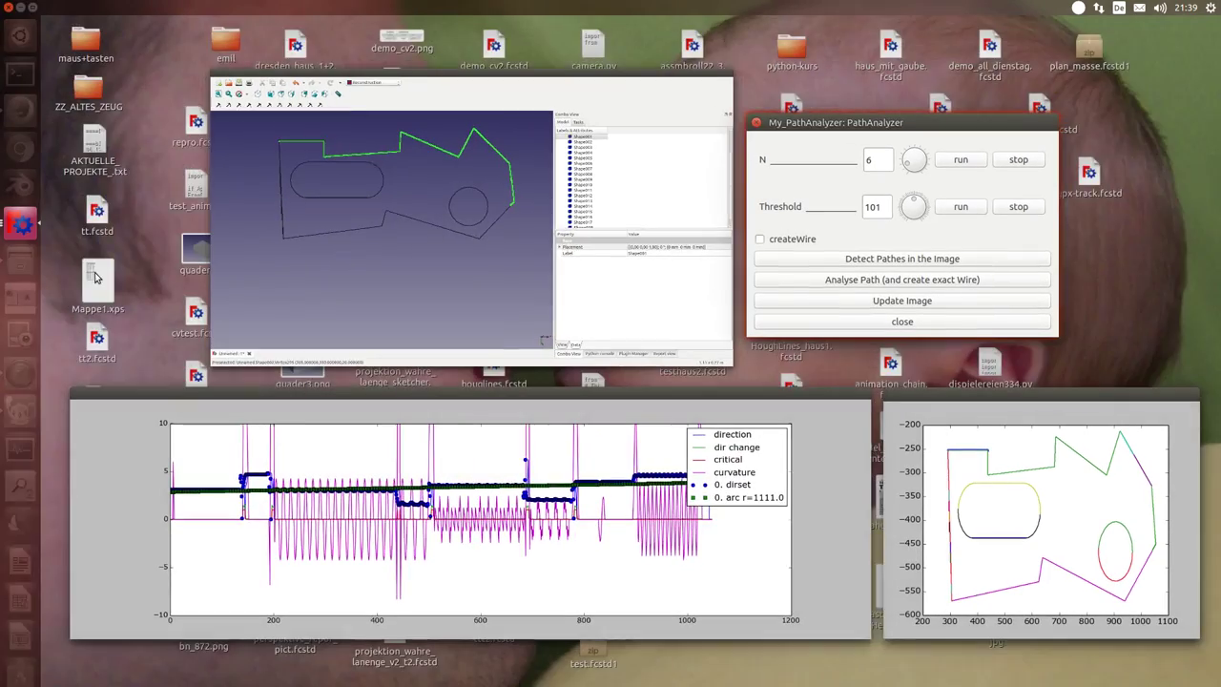
pyautogui.click(505, 586)
pyautogui.moveTo(529, 334); pyautogui.dragTo(493, 159)
pyautogui.moveTo(799, 289); pyautogui.dragTo(917, 421)
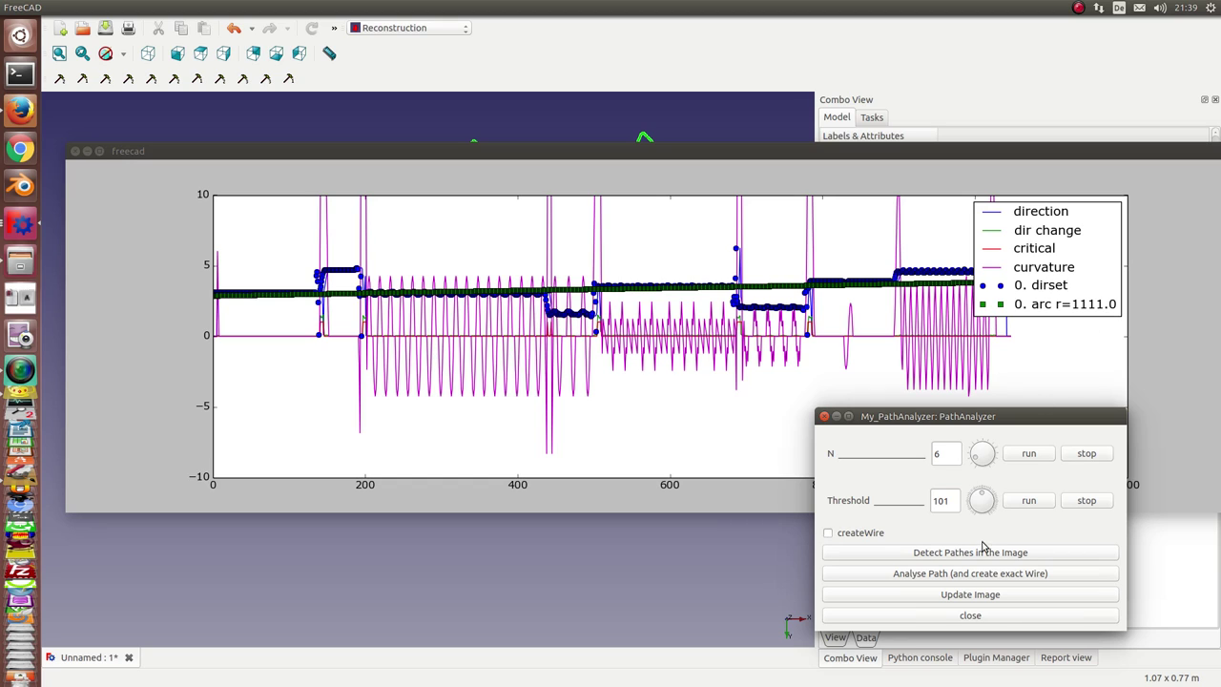
# Step: Lower the Threshold from 101 to 100 so Shape001 fits as straight line segments
pyautogui.click(941, 506)
pyautogui.press('Tab')
pyautogui.press('Down')
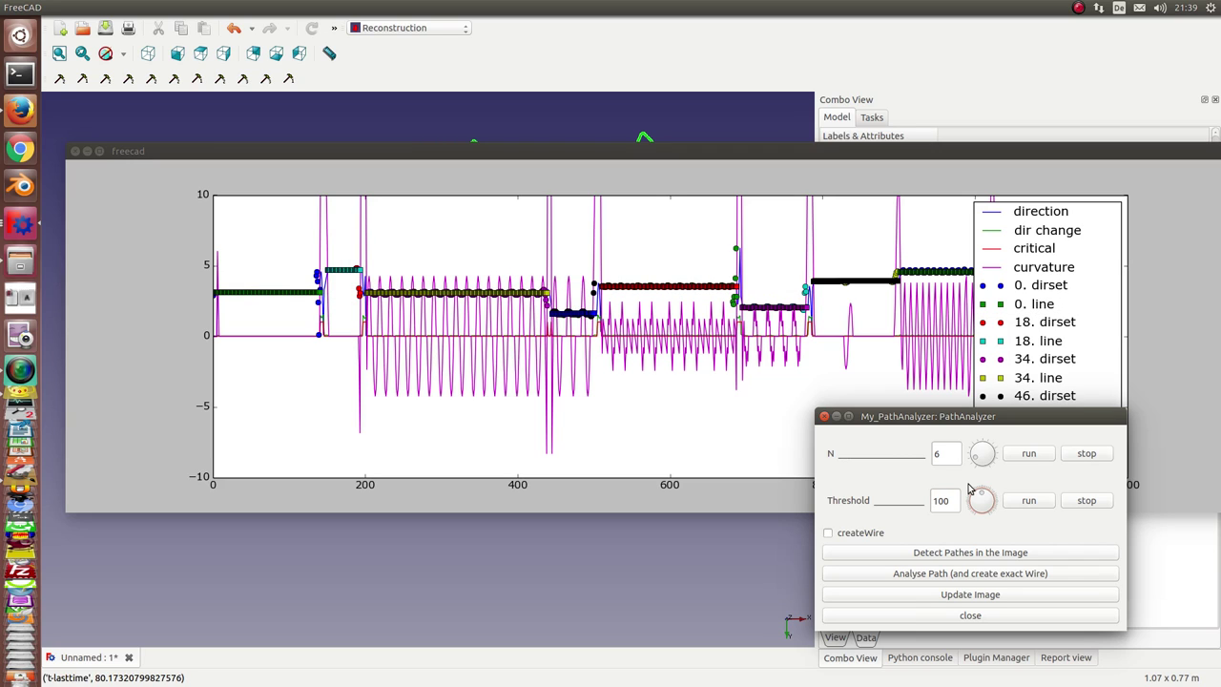
# Step: Move the plot and analyzer dialog aside and zoom into Shape001's green outline in the 3D view
pyautogui.moveTo(977, 416); pyautogui.dragTo(413, 421)
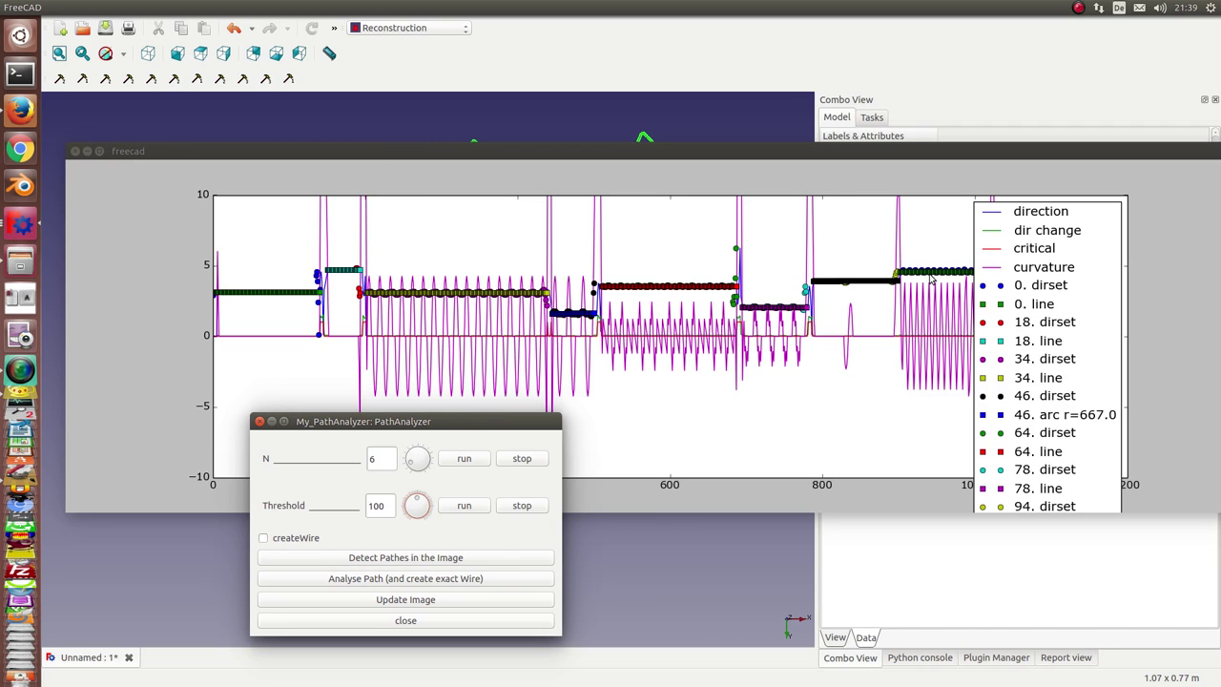
pyautogui.moveTo(761, 159); pyautogui.dragTo(754, 297)
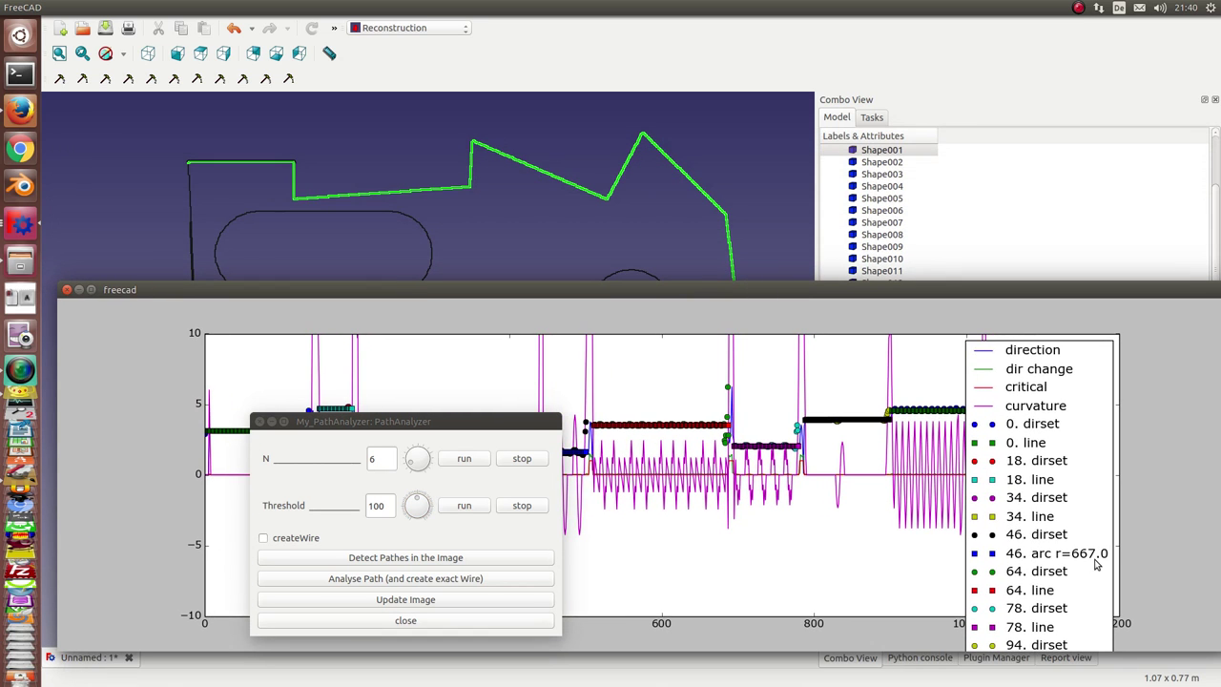
pyautogui.moveTo(488, 428); pyautogui.dragTo(470, 584)
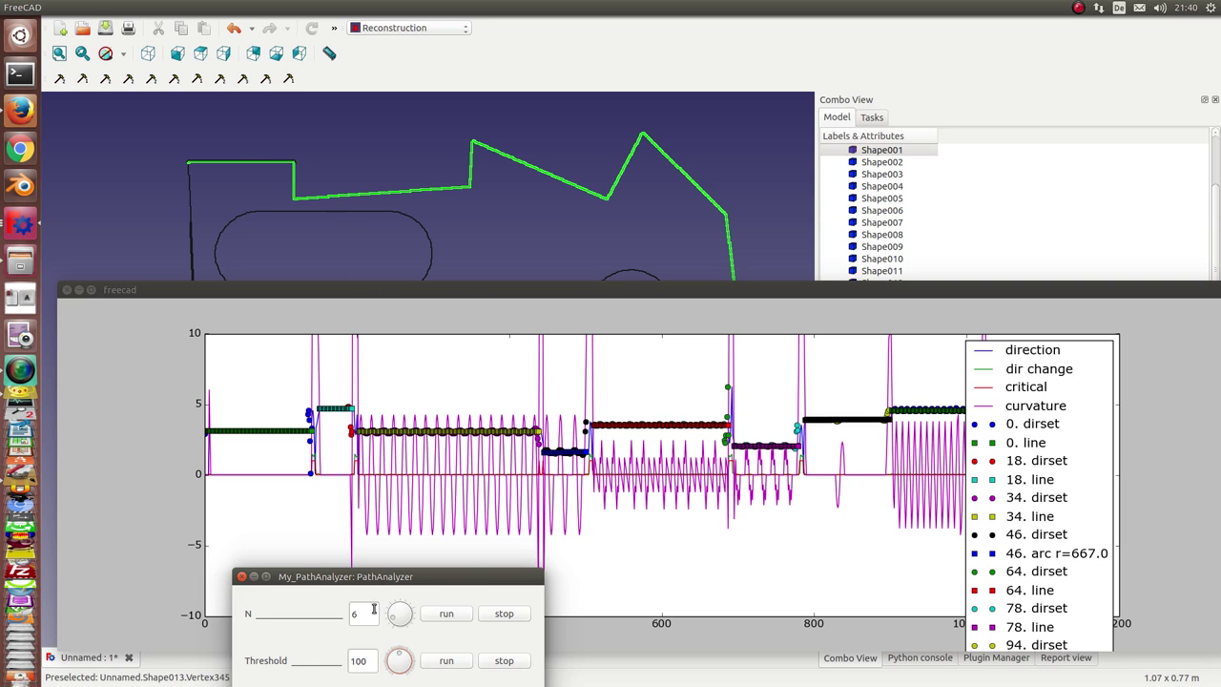
pyautogui.moveTo(383, 579); pyautogui.dragTo(356, 511)
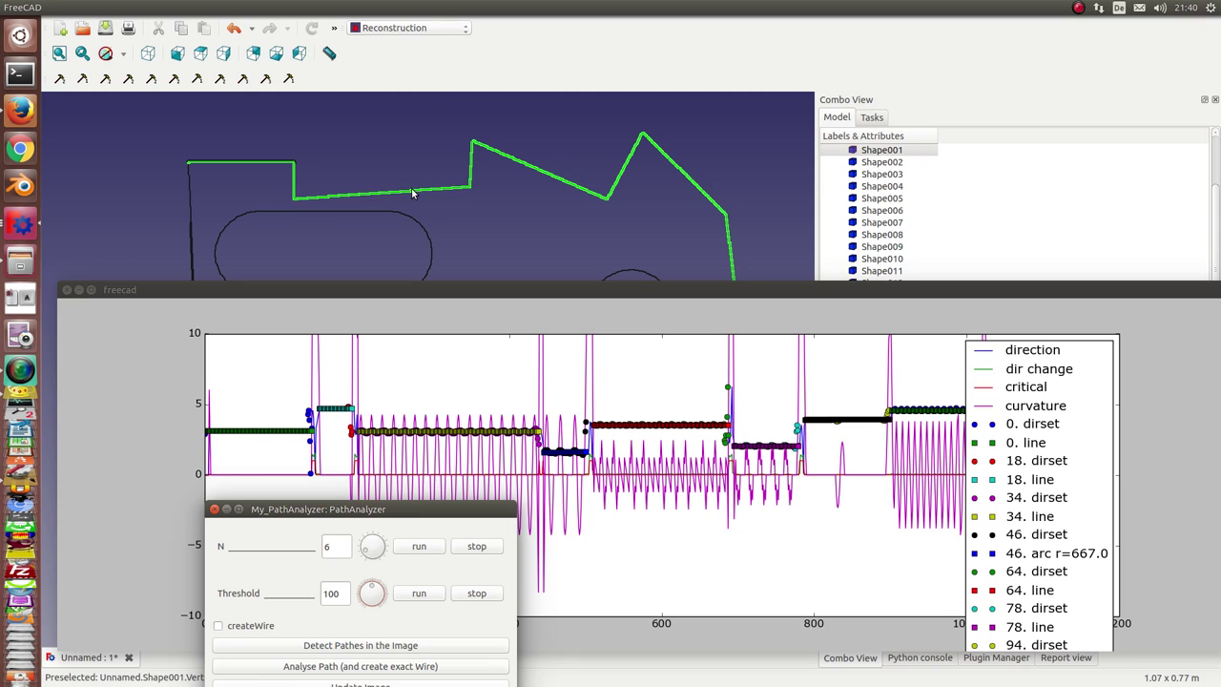
pyautogui.scroll(2, 423, 198)
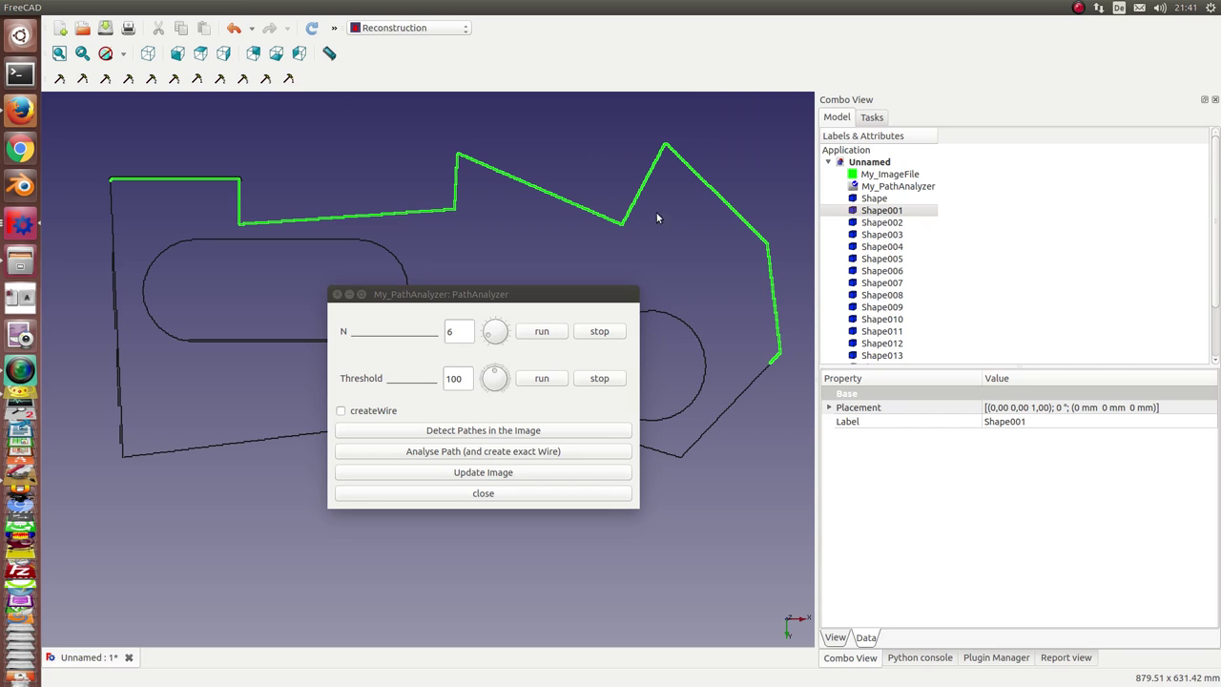
# Step: Tick createWire and run 'Analyse Path (and create exact Wire)' on Shape001 at N 6, Threshold 100
pyautogui.click(426, 452)
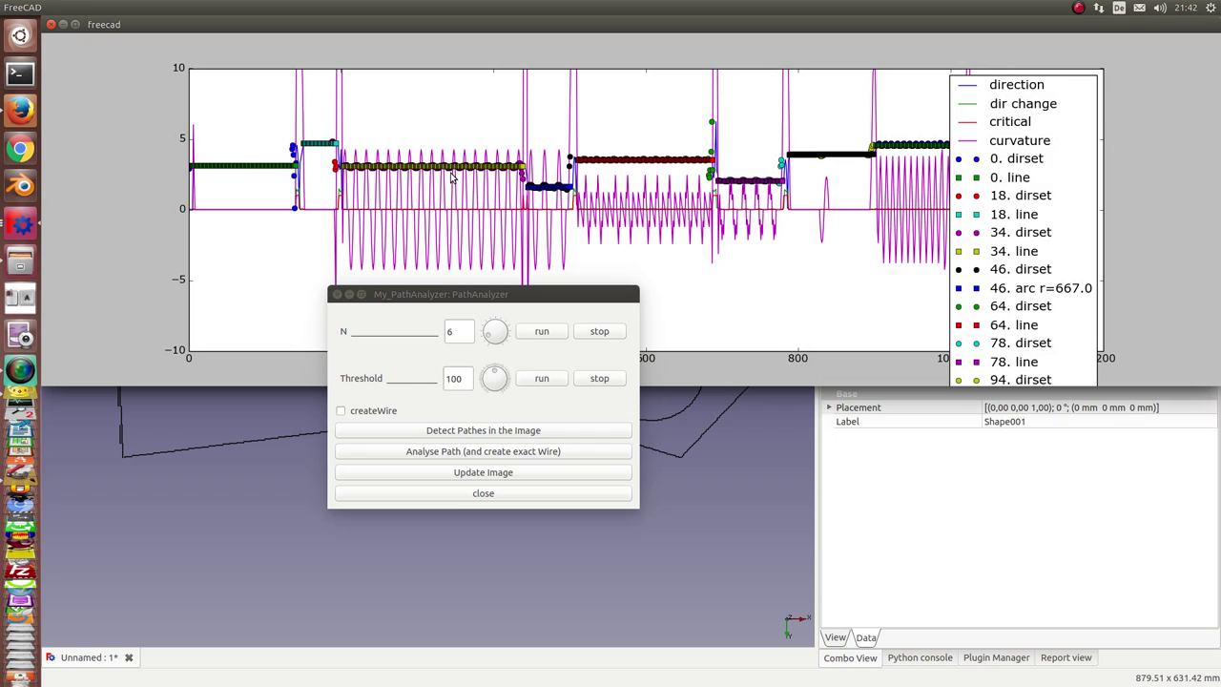
pyautogui.click(341, 411)
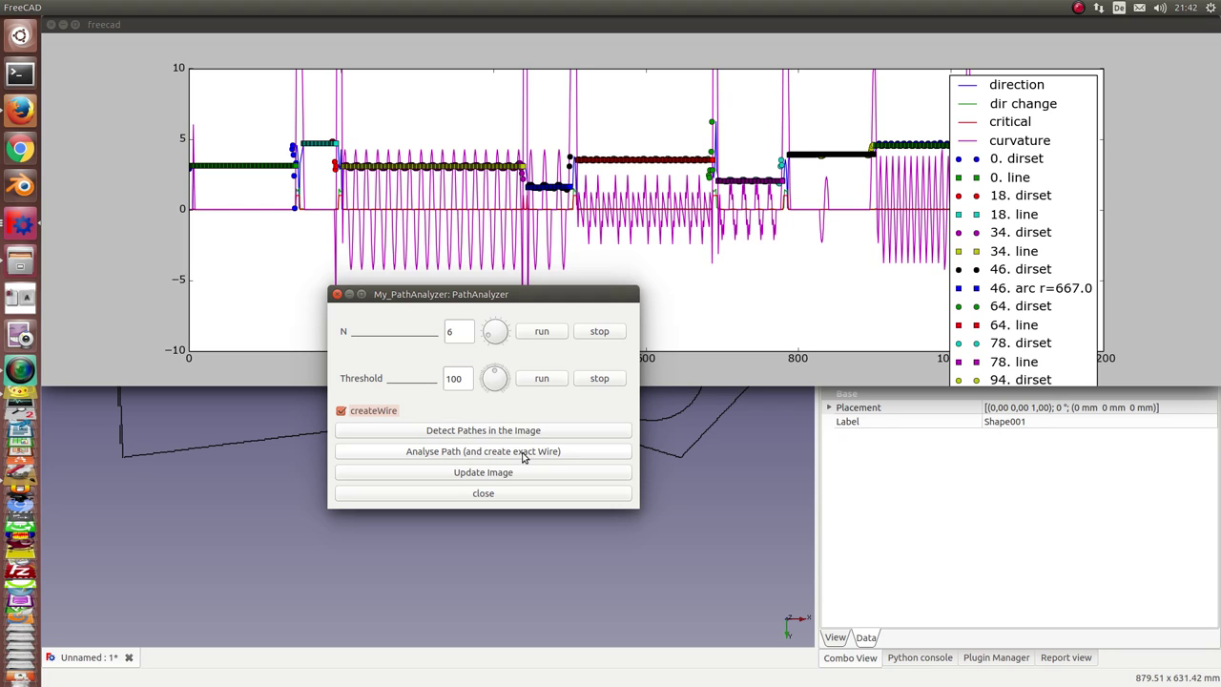
pyautogui.moveTo(524, 27); pyautogui.dragTo(542, 388)
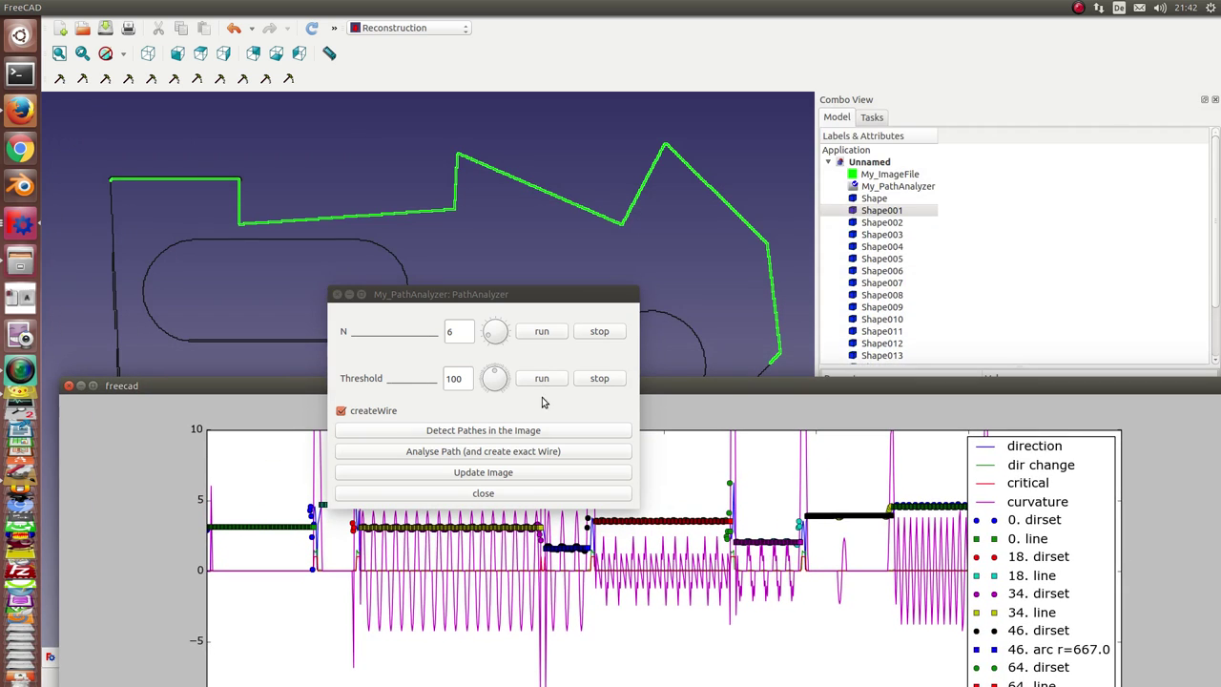
pyautogui.click(509, 456)
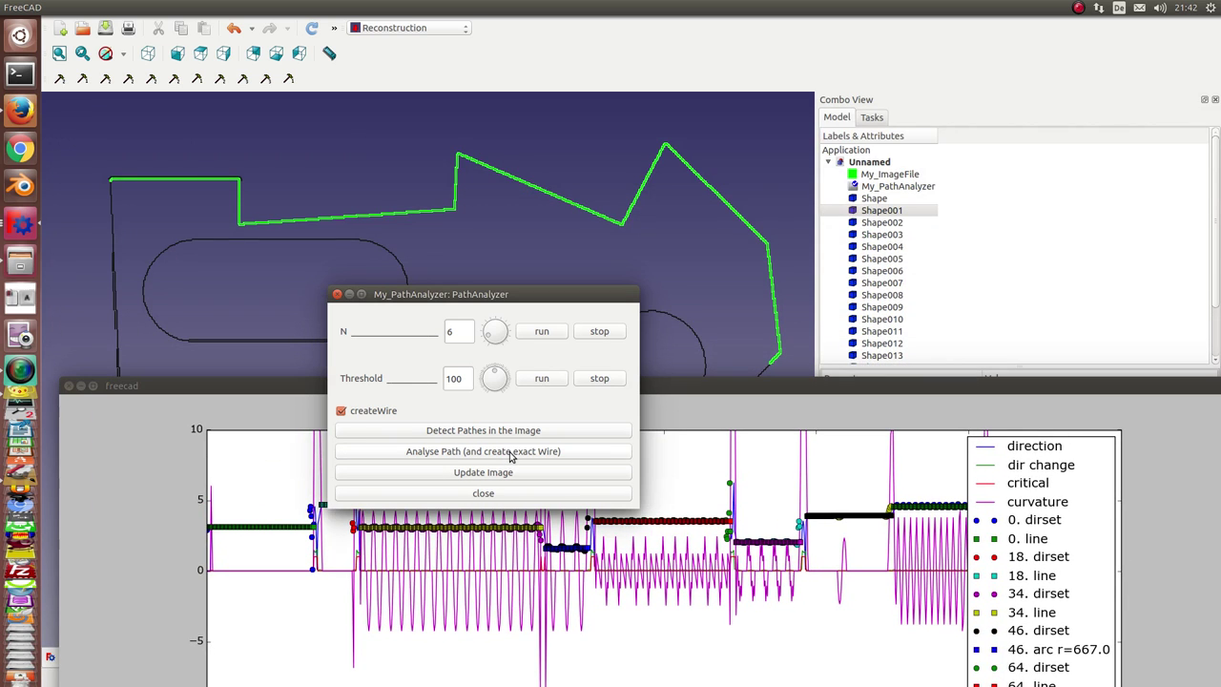
pyautogui.click(510, 456)
pyautogui.click(531, 249)
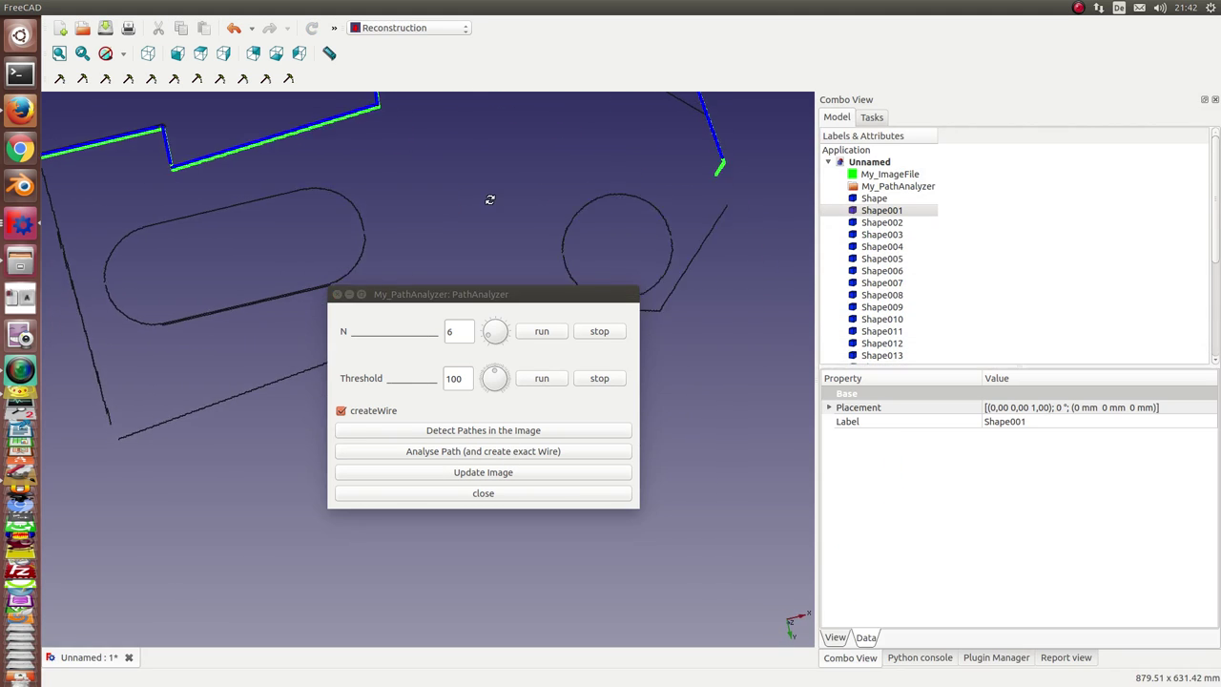
# Step: Move the analyzer dialog right and orbit the part to see the new wire face-on
pyautogui.scroll(-5, 490, 205)
pyautogui.moveTo(494, 295); pyautogui.dragTo(902, 293)
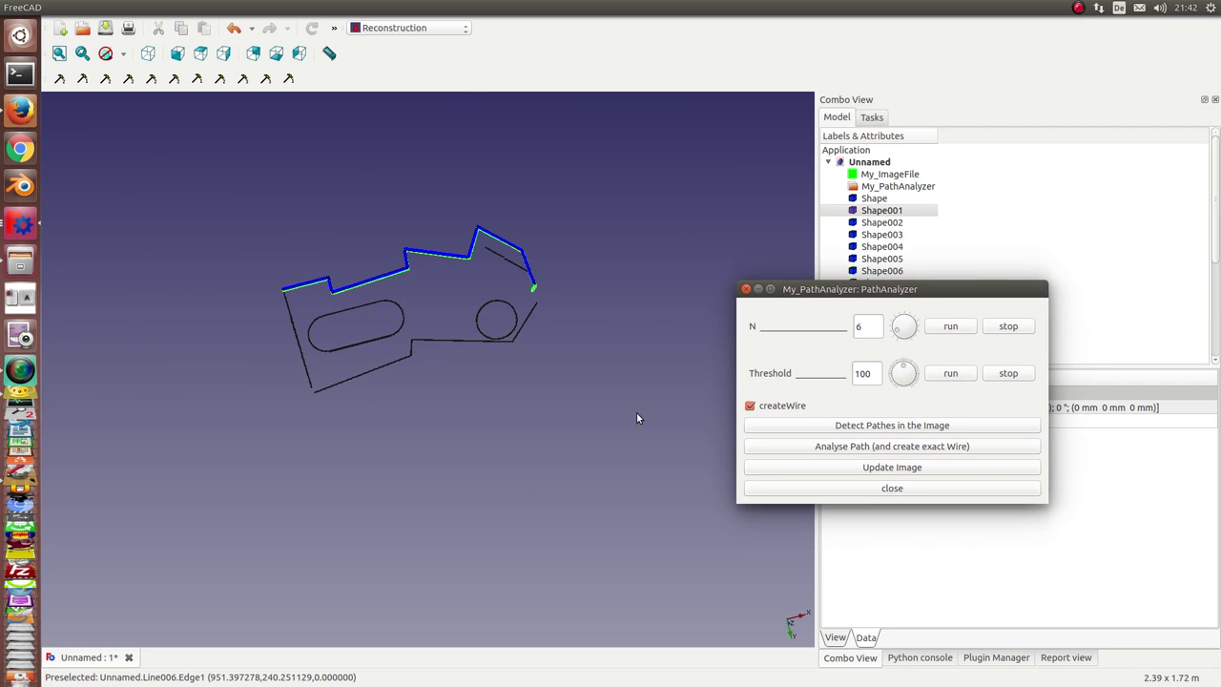
pyautogui.moveTo(638, 416); pyautogui.dragTo(237, 192, button='middle')
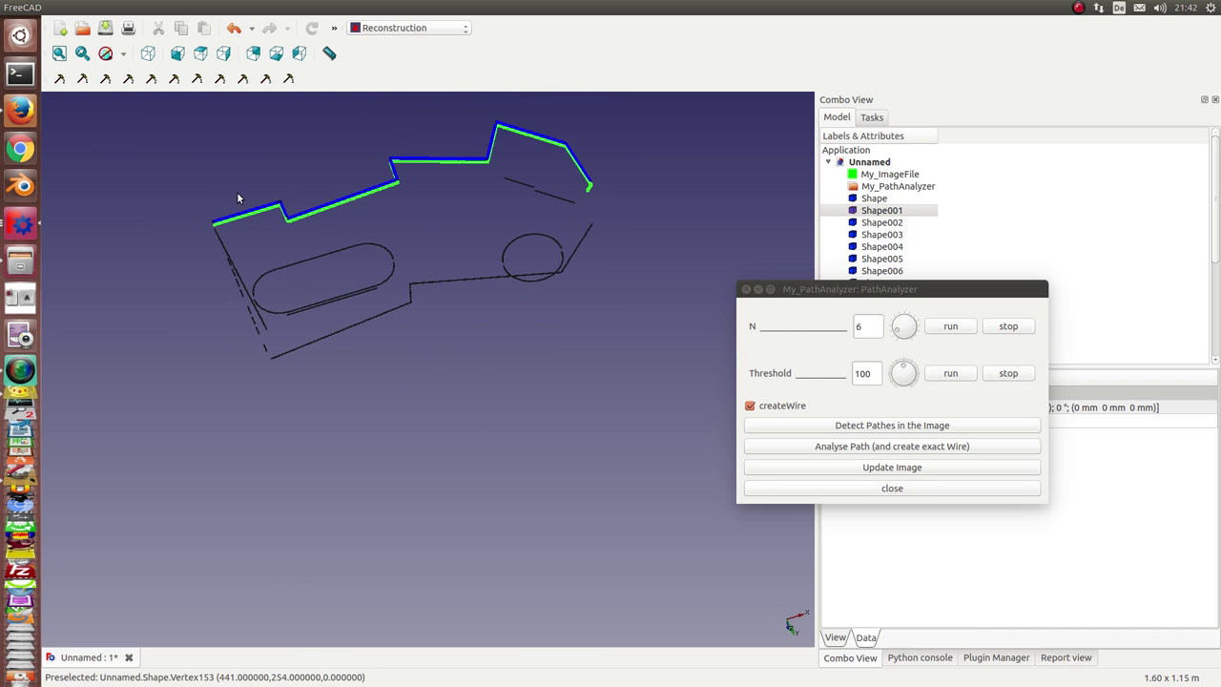
pyautogui.moveTo(471, 310); pyautogui.dragTo(373, 330, button='middle')
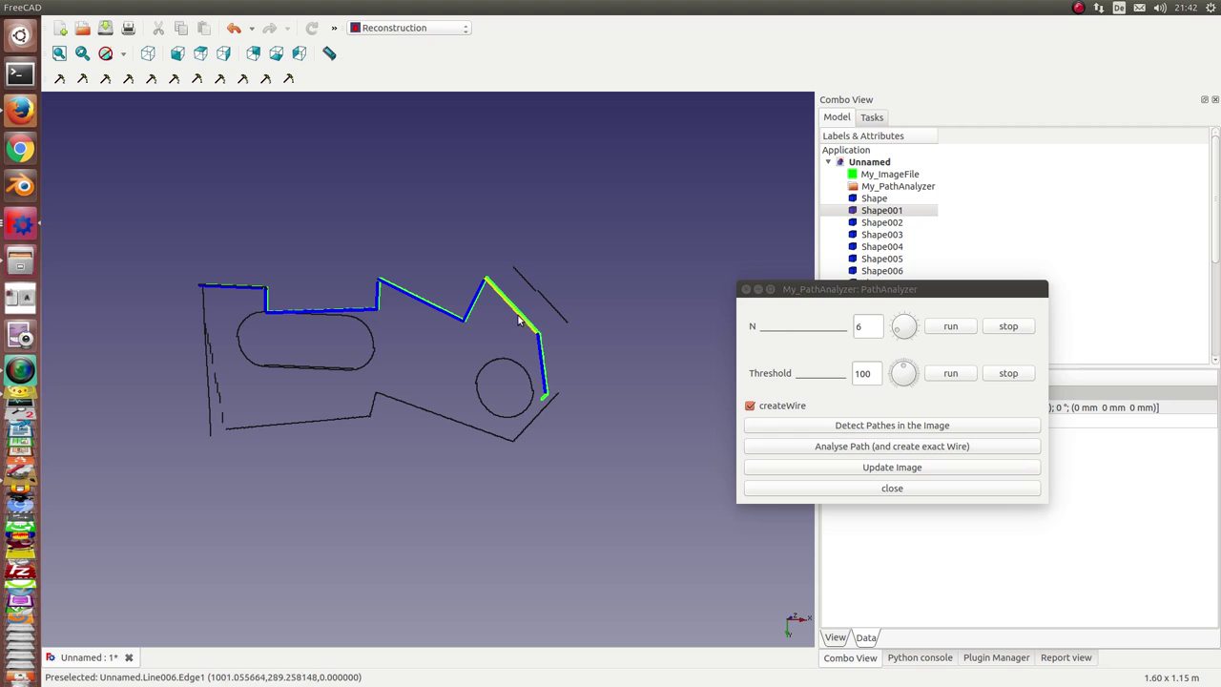
pyautogui.scroll(5, 503, 321)
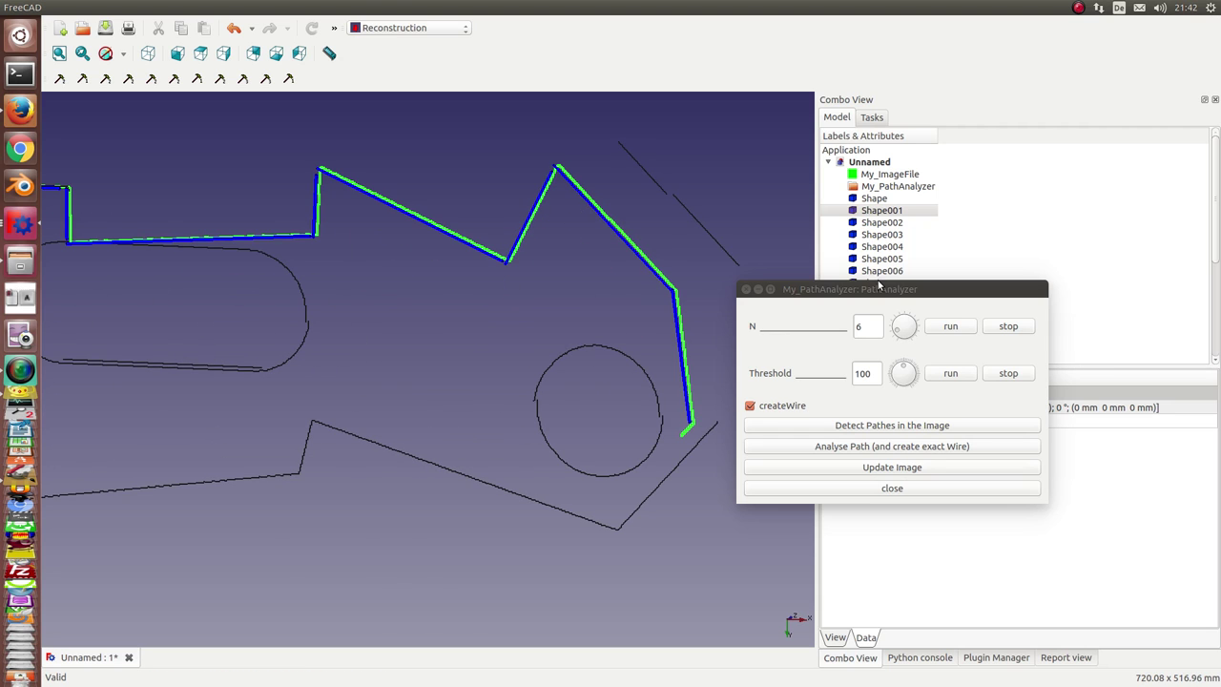
pyautogui.moveTo(879, 288); pyautogui.dragTo(550, 356)
pyautogui.scroll(-5, 933, 262)
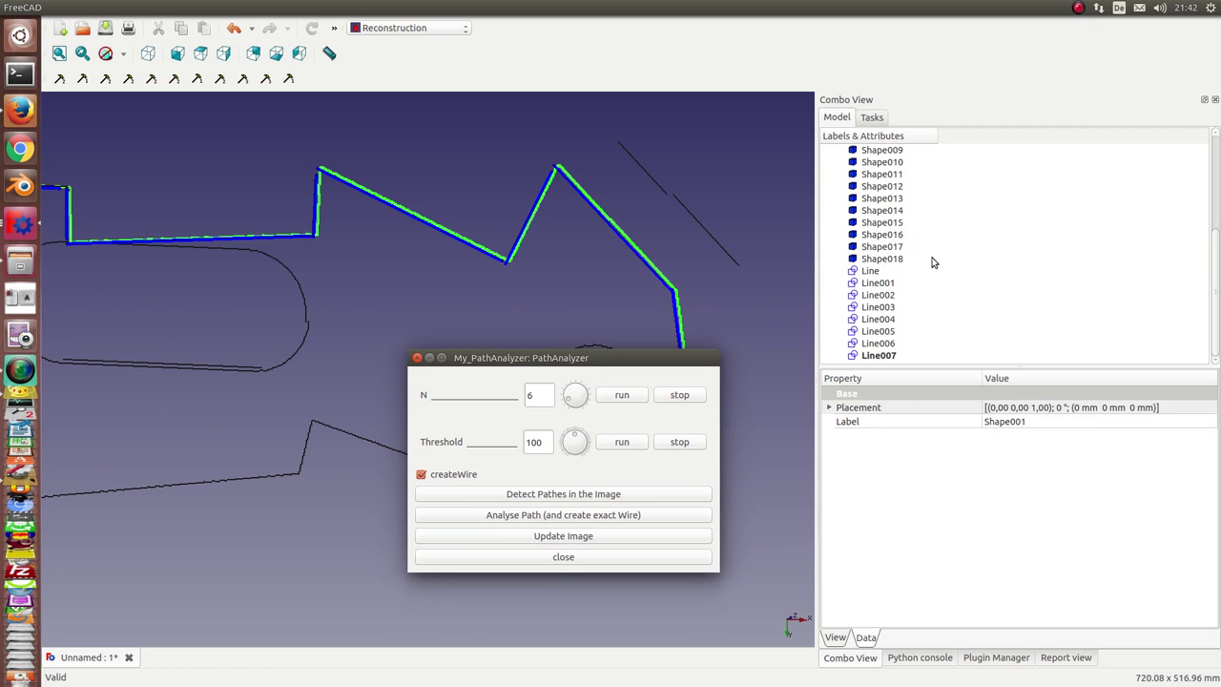
# Step: Inspect Line through Line007 in turn, checking each segment's endpoints and length (Line007: 126,289 mm)
pyautogui.click(885, 272)
pyautogui.click(882, 283)
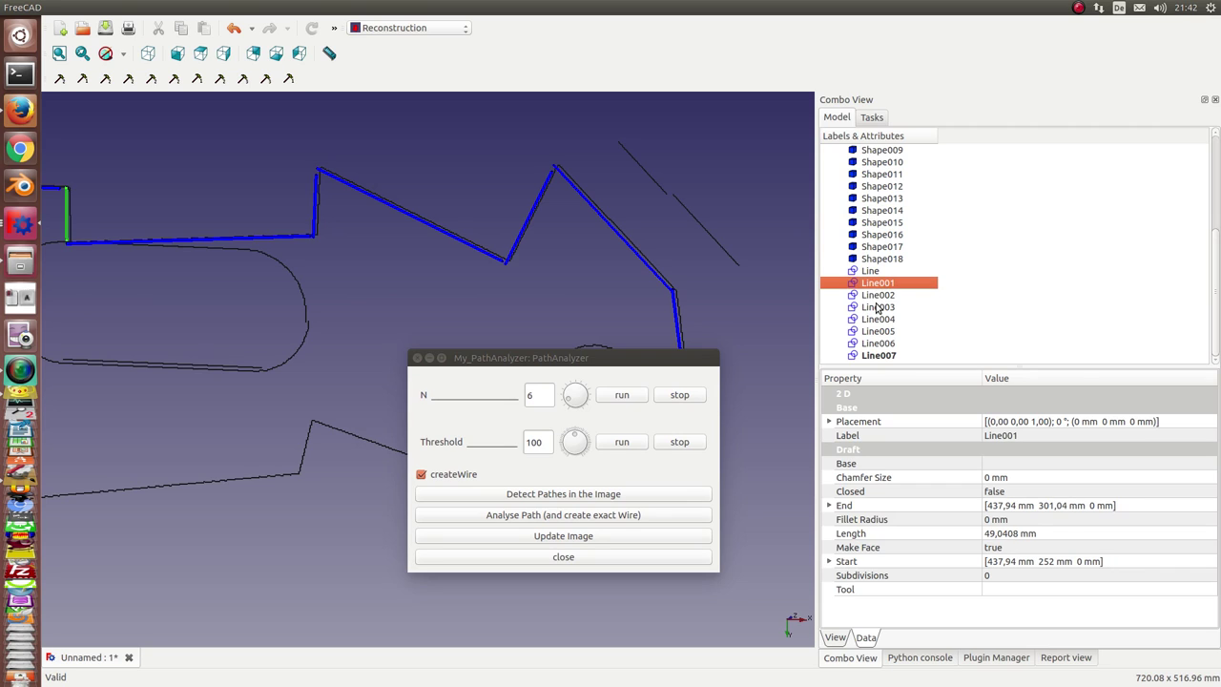
pyautogui.click(878, 295)
pyautogui.click(875, 307)
pyautogui.click(877, 319)
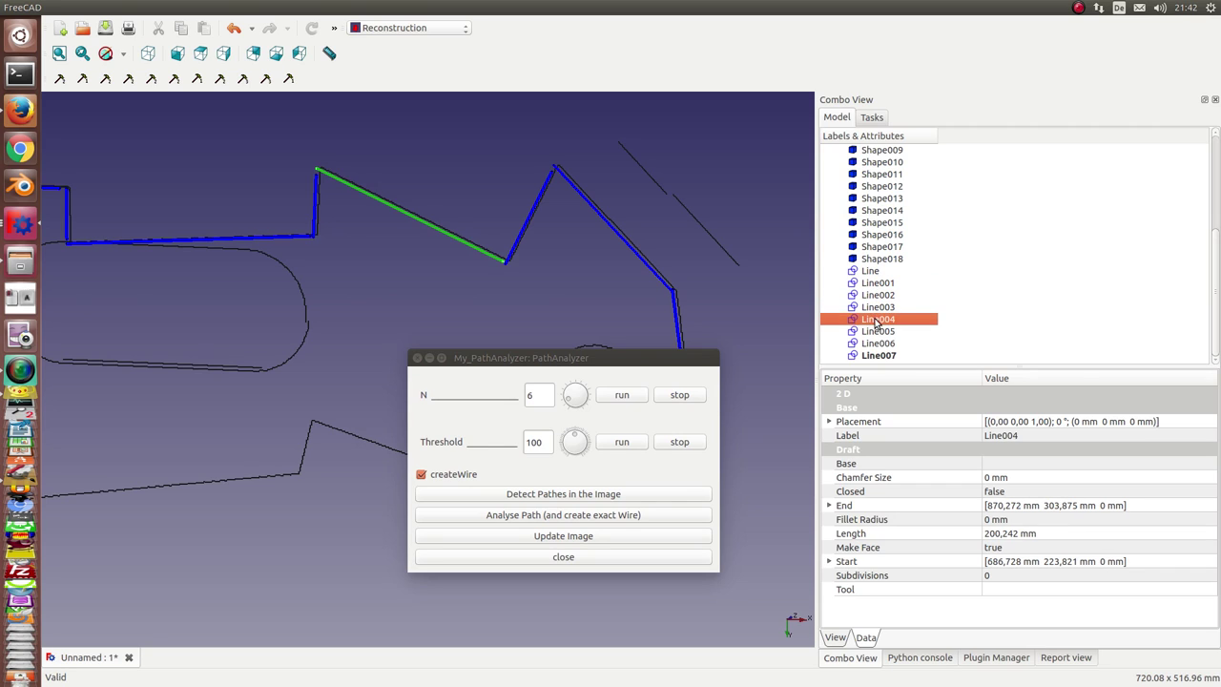
pyautogui.click(877, 330)
pyautogui.click(864, 345)
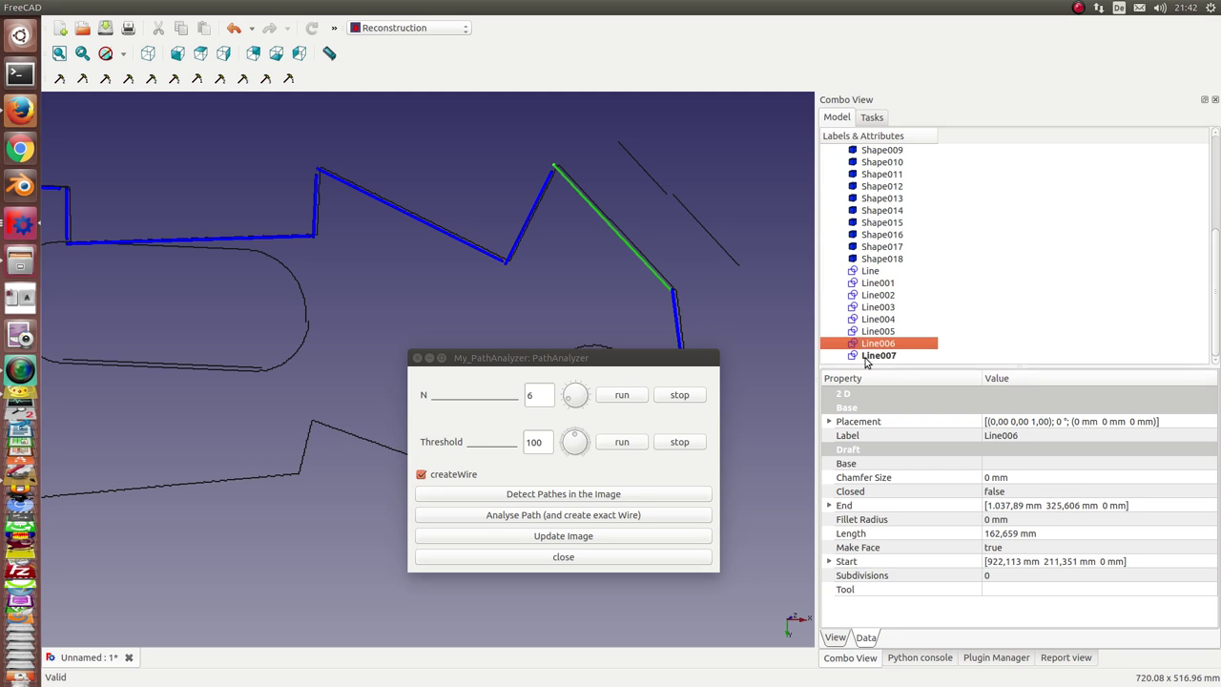
pyautogui.click(866, 358)
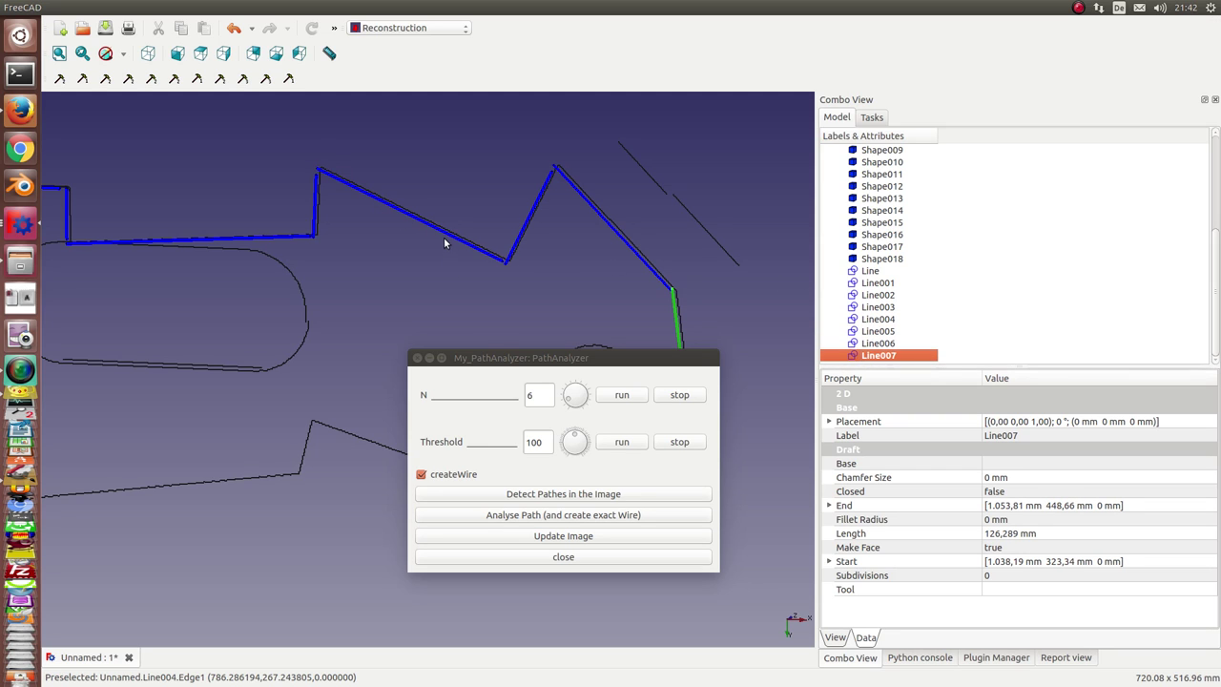